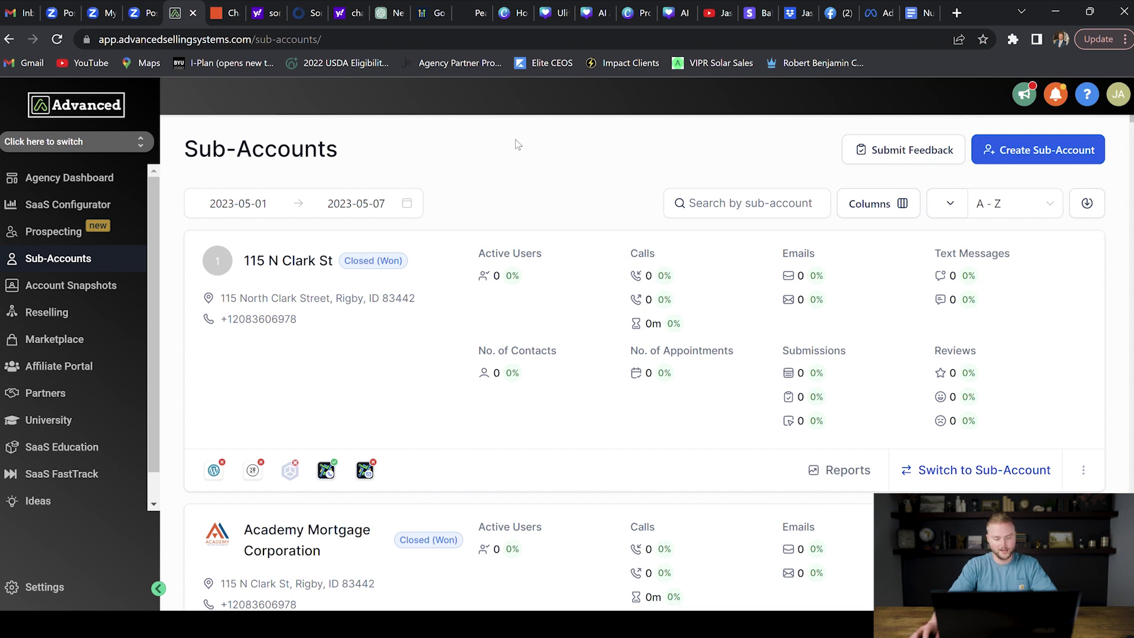
Step: Start a new Regular sub-account based on the Blank Snapshot template
left_click(1044, 151)
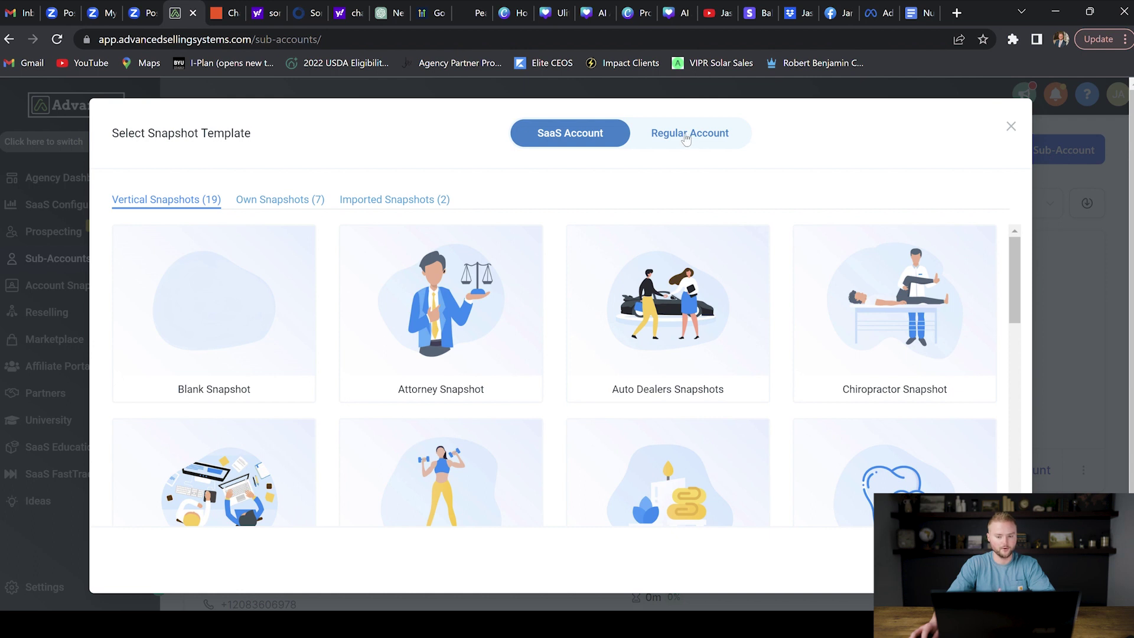
left_click(687, 135)
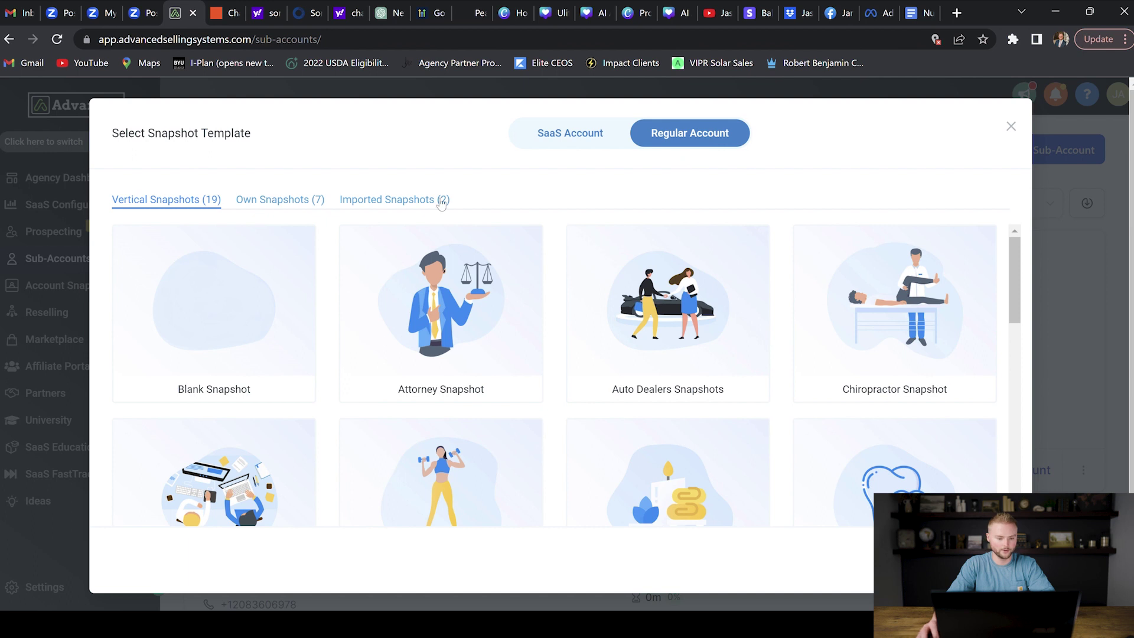
left_click(211, 314)
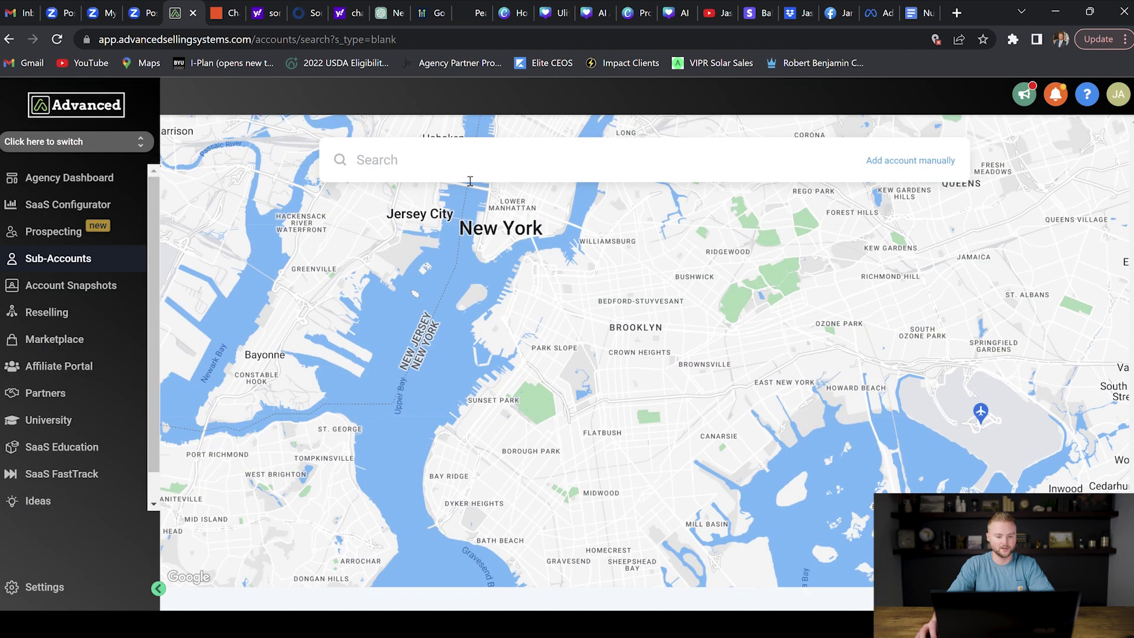
Step: Look up 123 Elm Street, Newark and save the prefilled sub-account form
type("123 elm")
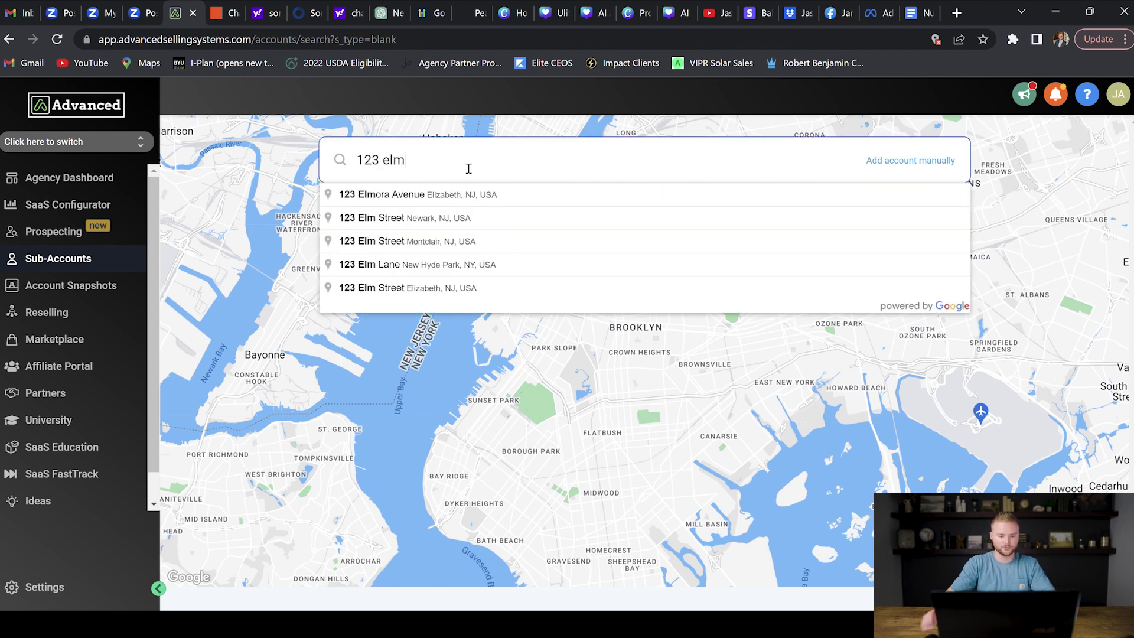
left_click(434, 217)
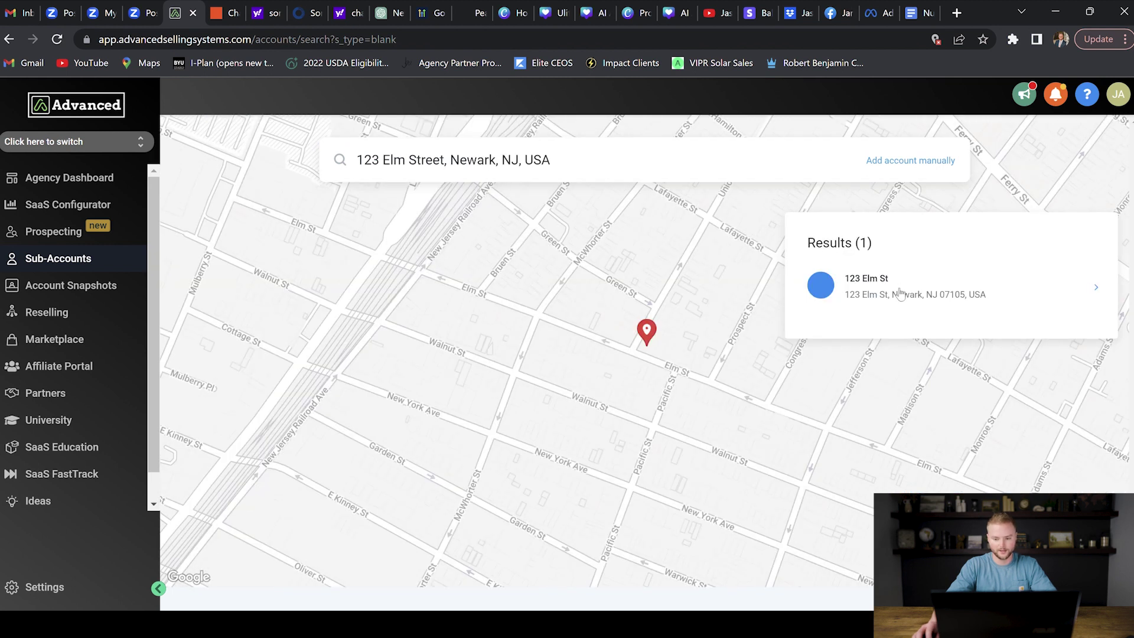
left_click(900, 293)
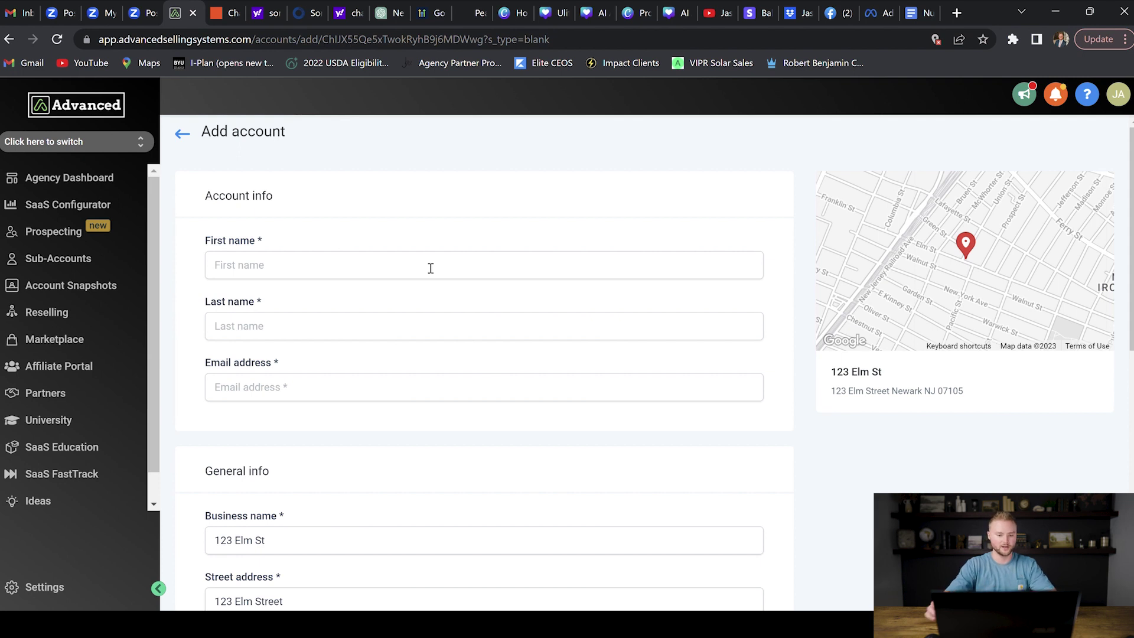
scroll(803, 211, "down", 1)
scroll(803, 211, "down", 9)
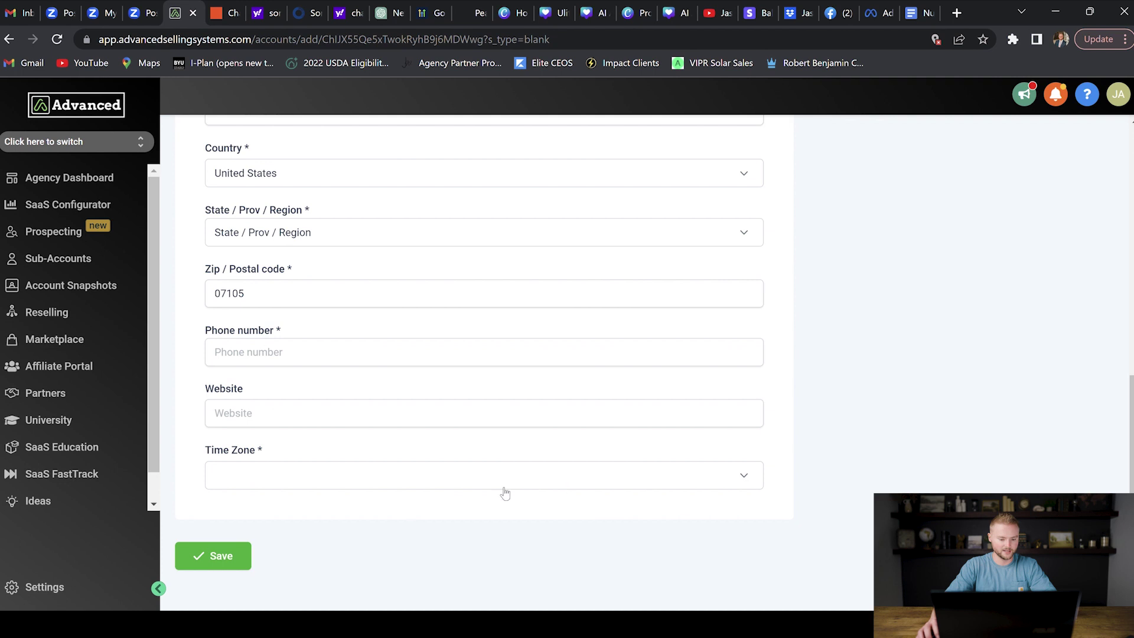
left_click(184, 560)
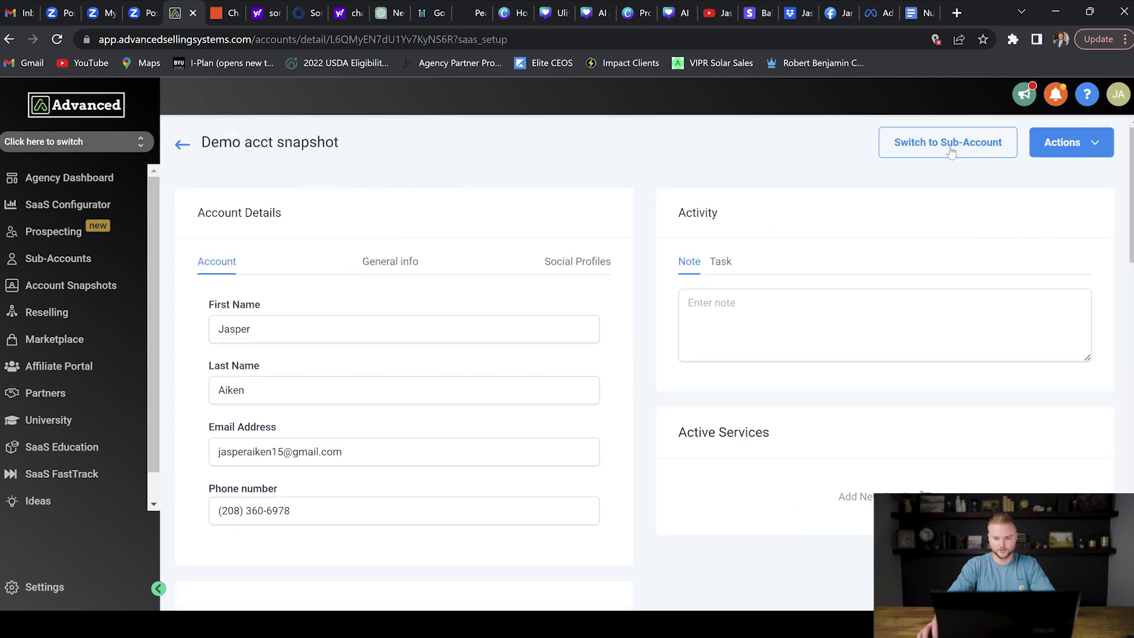
Step: Switch into the Demo acct snapshot sub-account's dashboard
left_click(957, 144)
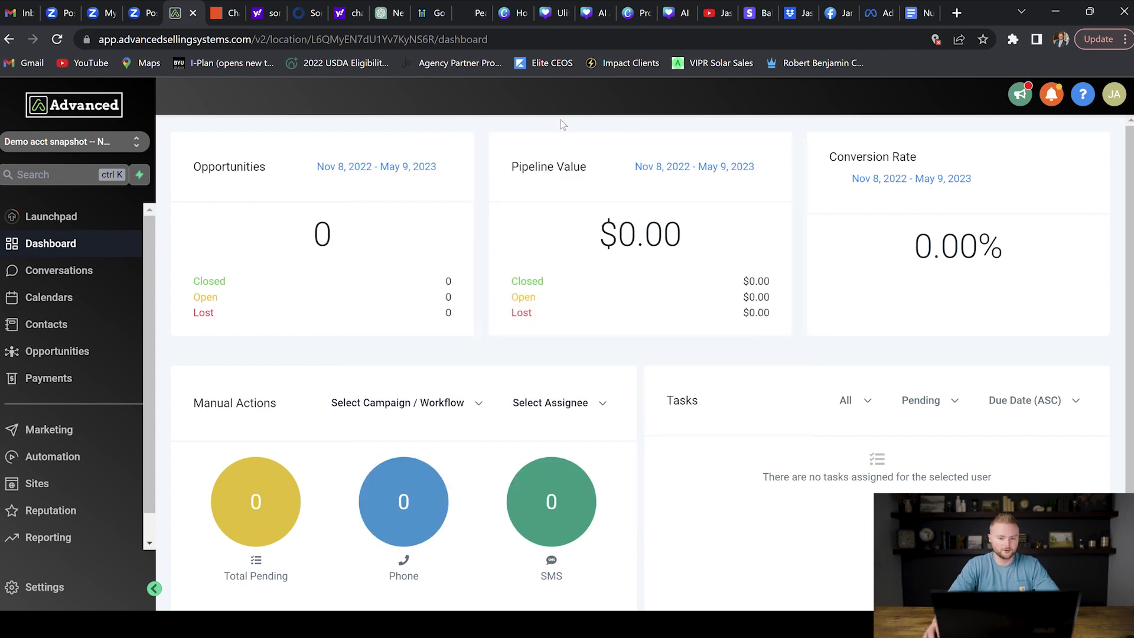
Step: Go to the sub-account's Calendar Settings and start a new calendar
left_click(120, 300)
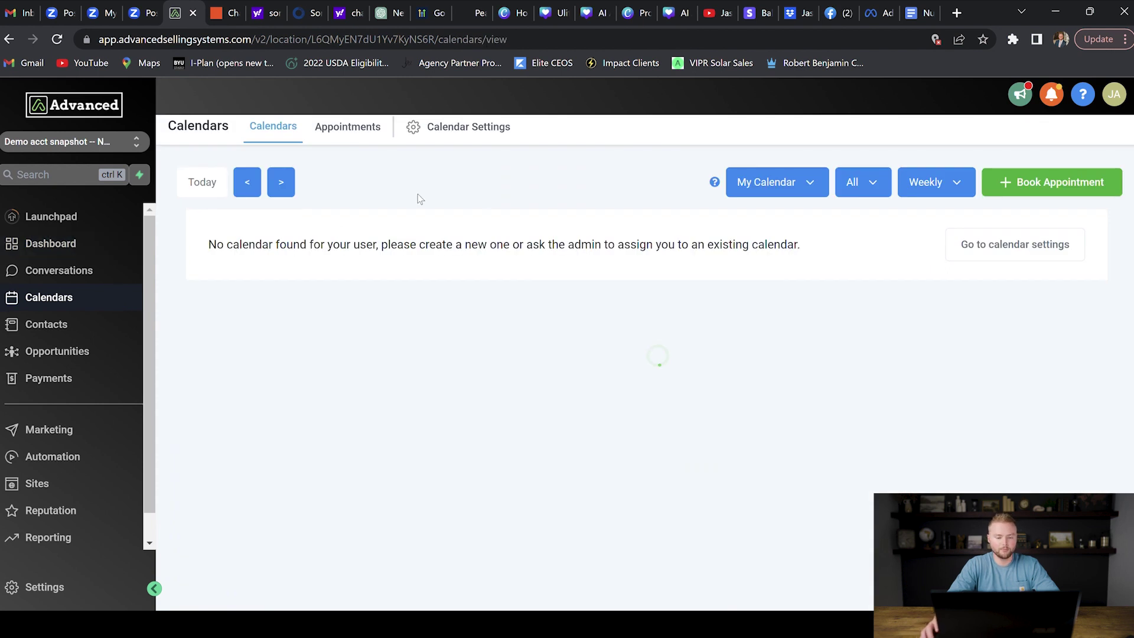
left_click(447, 130)
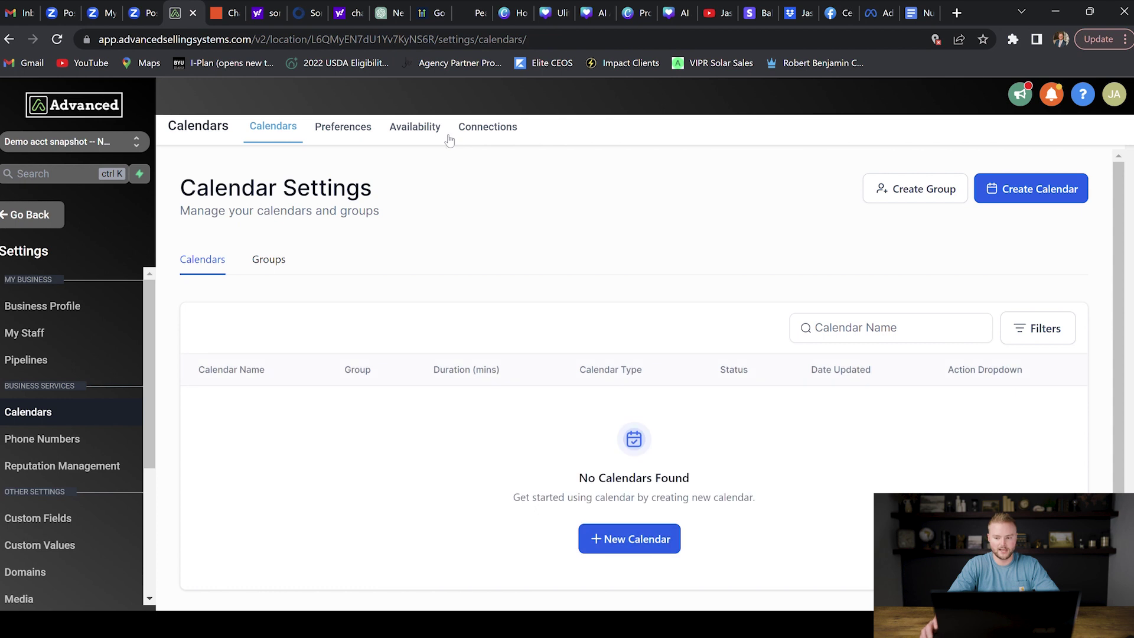
left_click(617, 547)
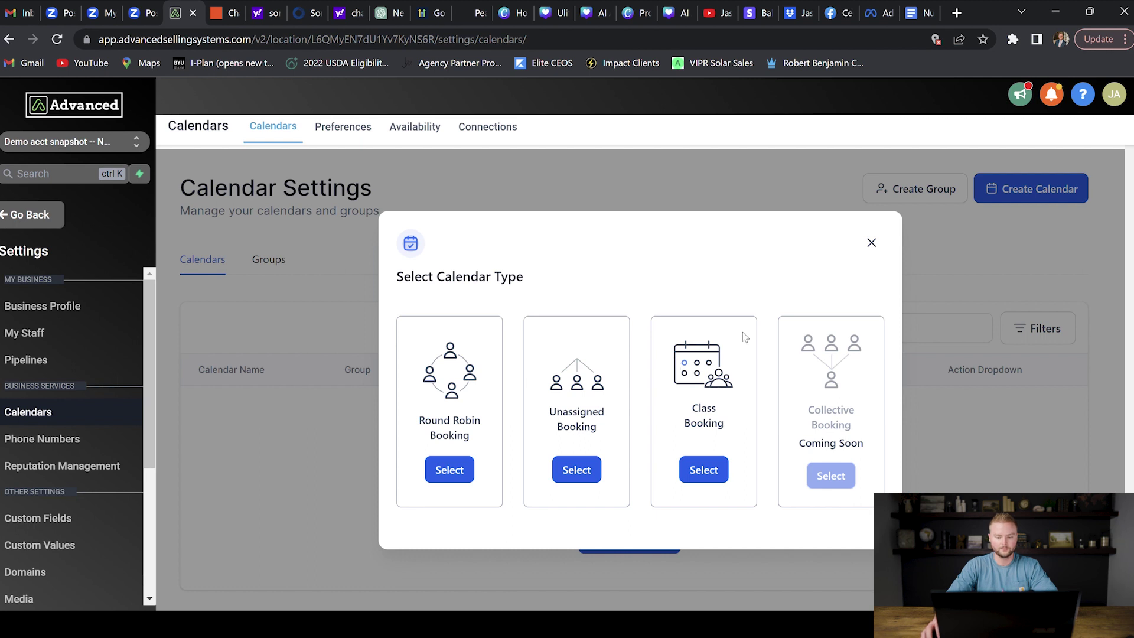
Step: Create an Unassigned Booking calendar named 'Realtor Calendar' with slug realtorbookingcalendar
left_click(592, 475)
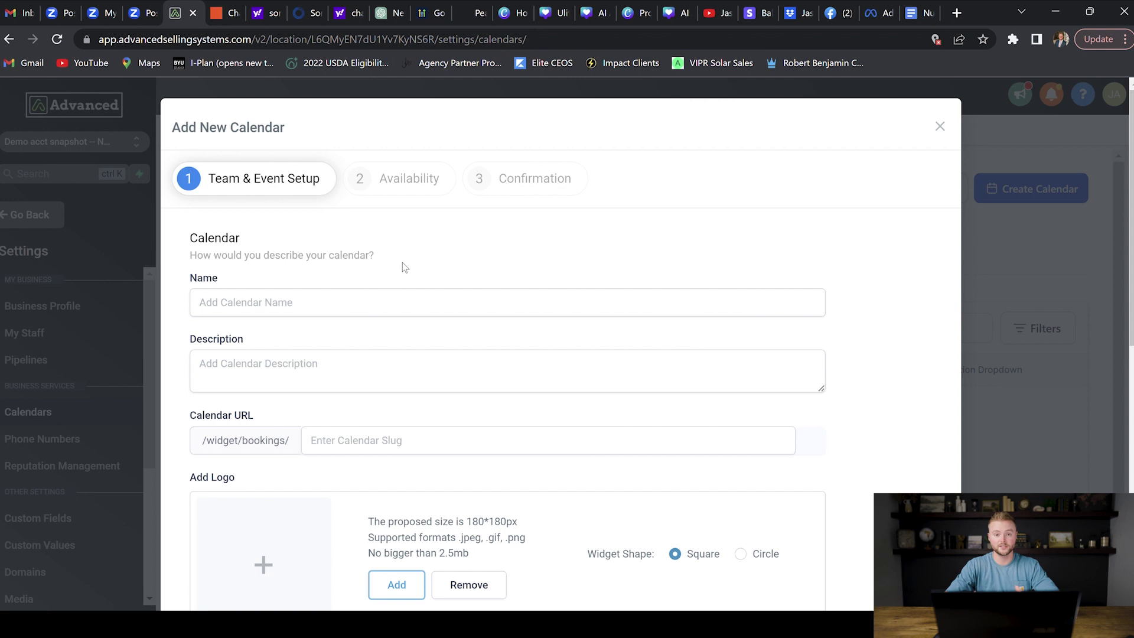
left_click(362, 299)
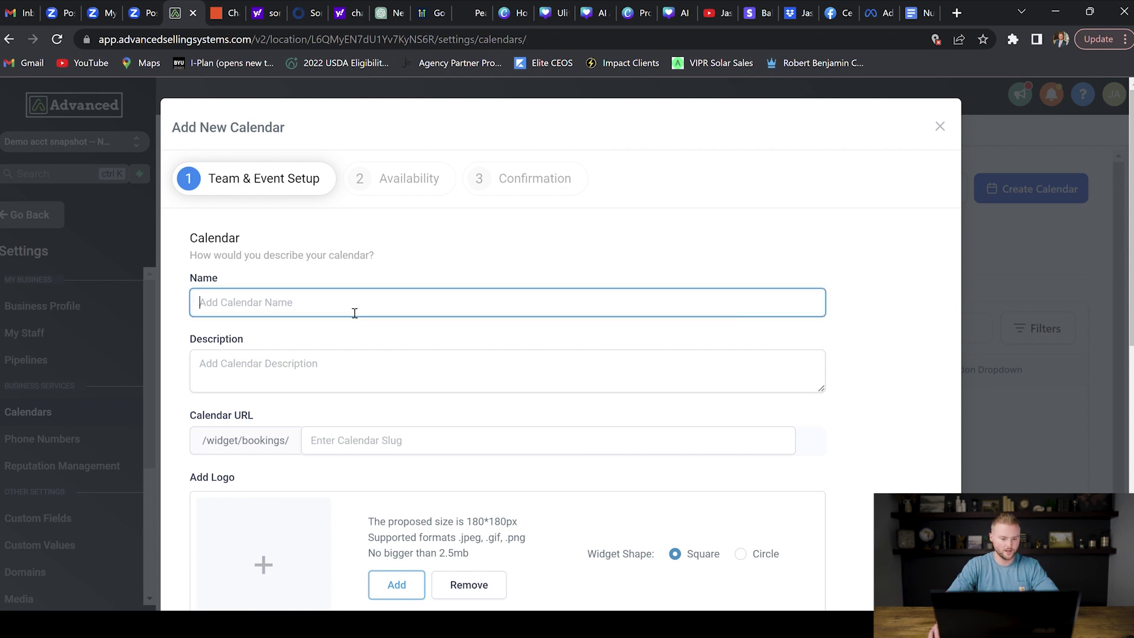
type("Realtor Cale")
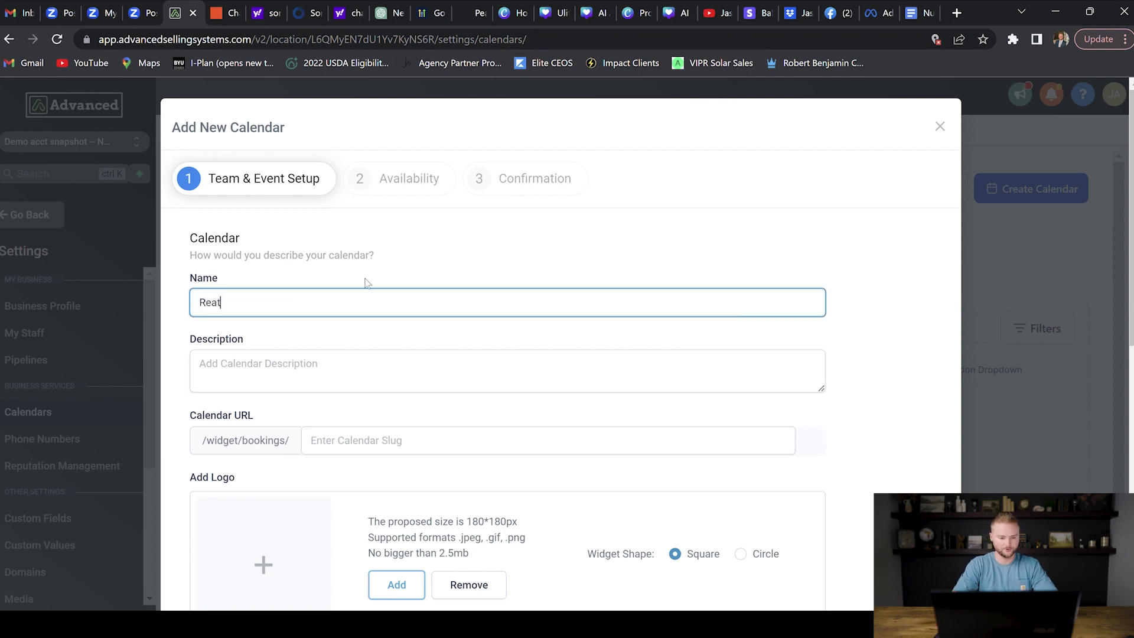
type("ndar")
left_click(436, 277)
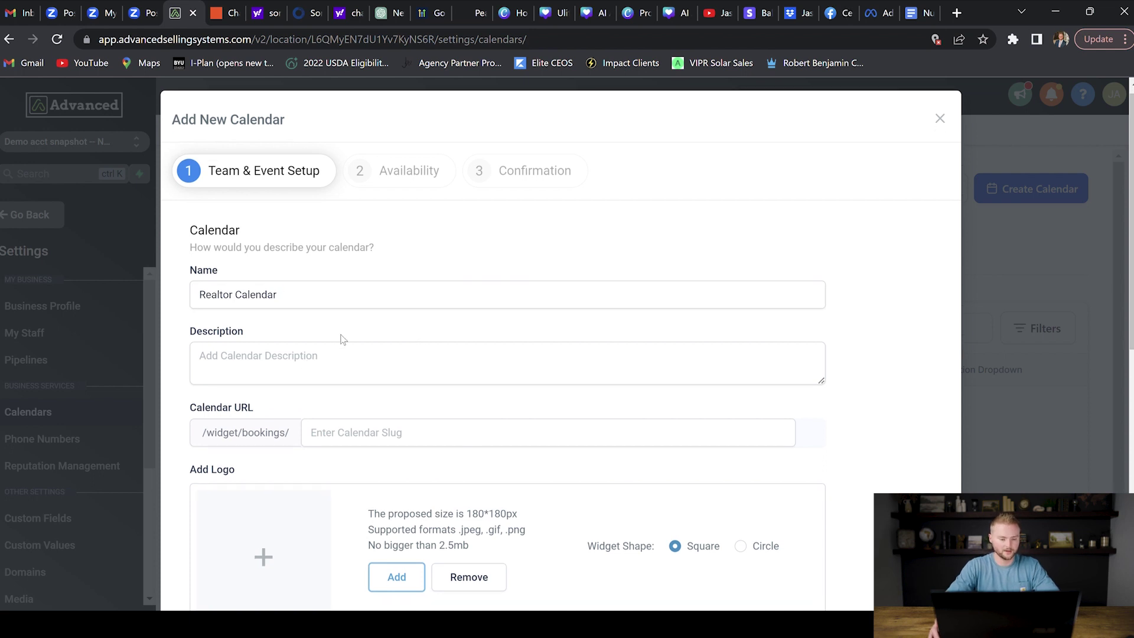
scroll(372, 316, "down", 2)
scroll(372, 317, "down", 1)
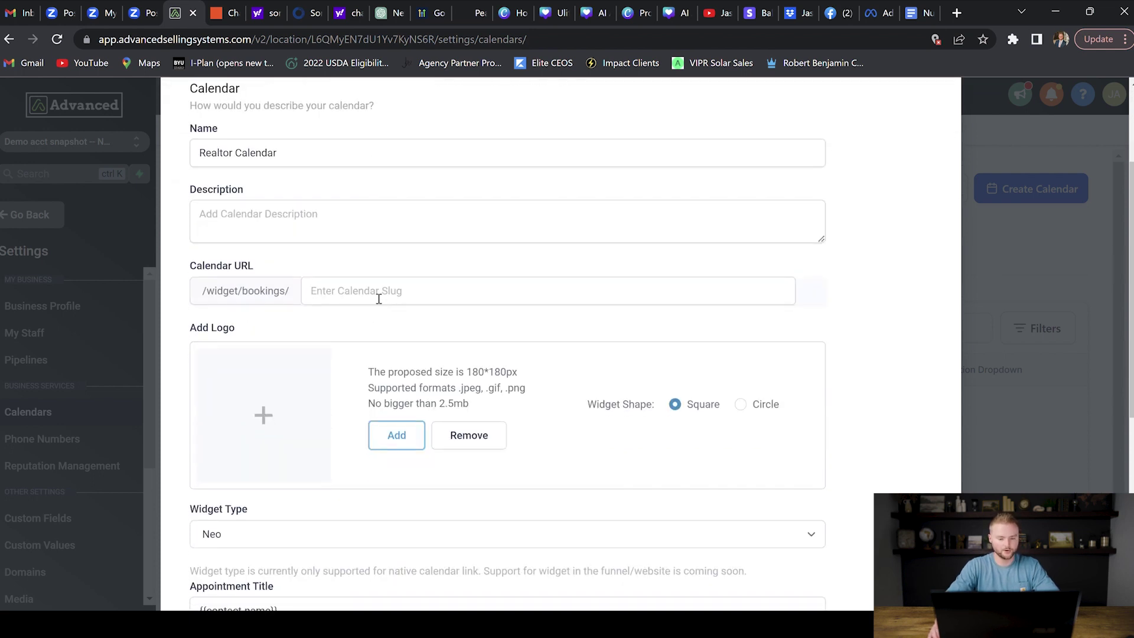
left_click(379, 299)
type("ealtorbookings")
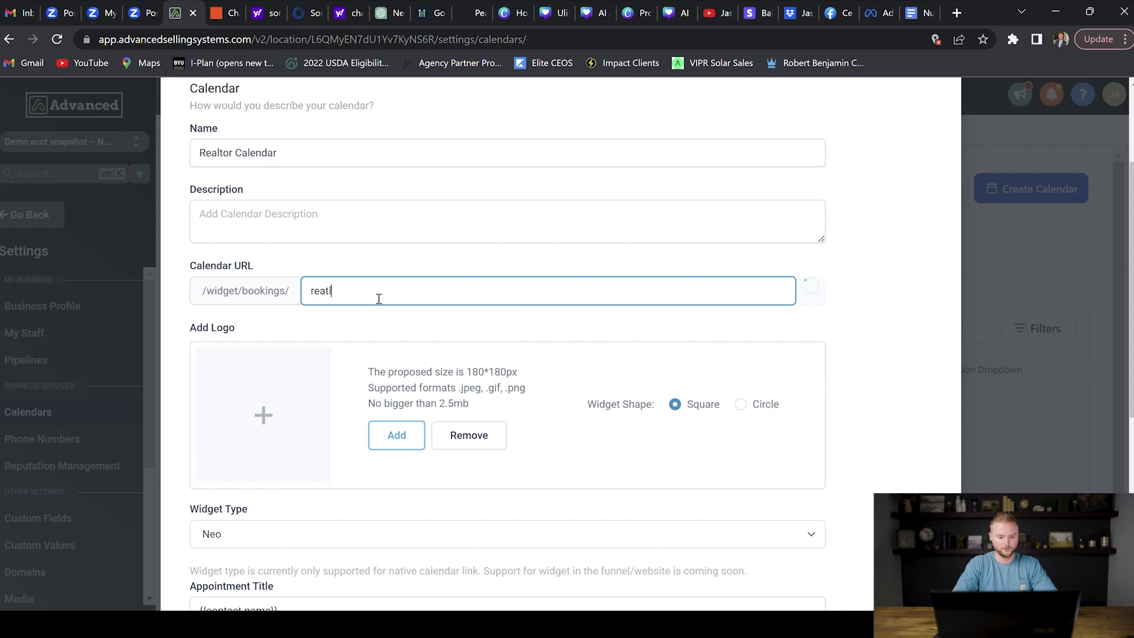
type("alendar")
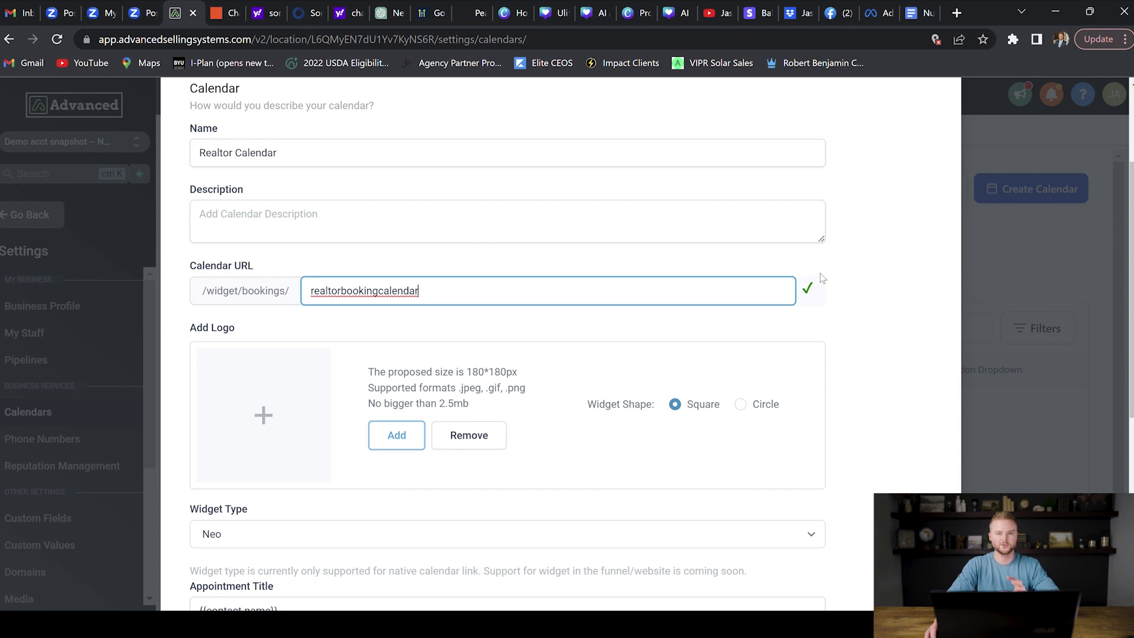
left_click(650, 269)
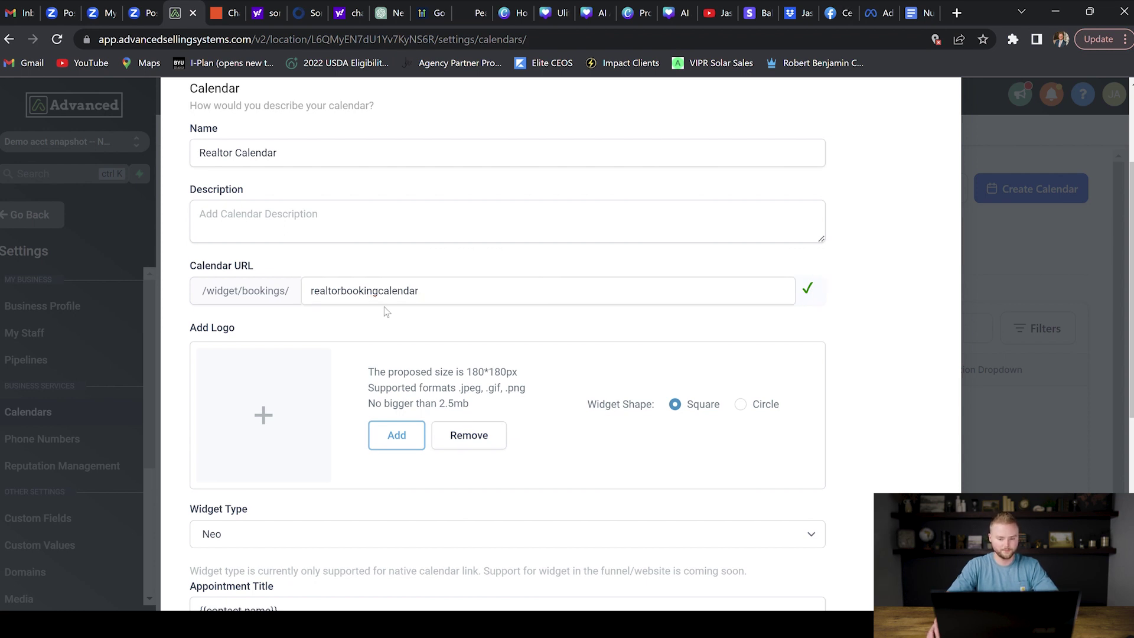
Step: Set the meeting location to a phone number, choose Two way sync, and save
scroll(384, 307, "down", 2)
scroll(355, 326, "down", 2)
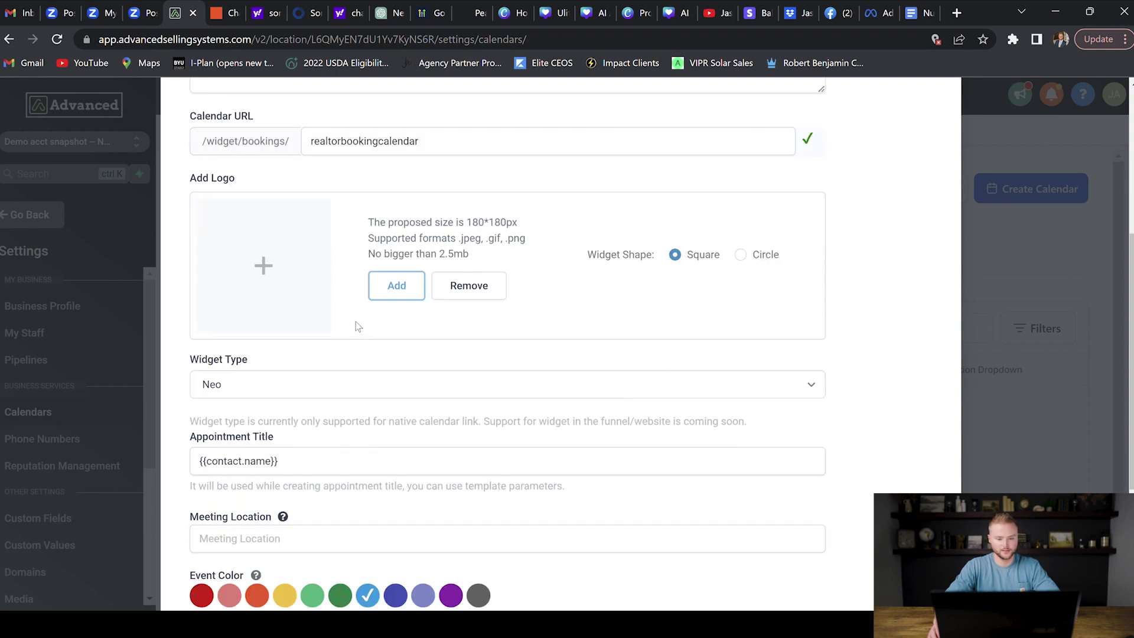
scroll(355, 321, "down", 2)
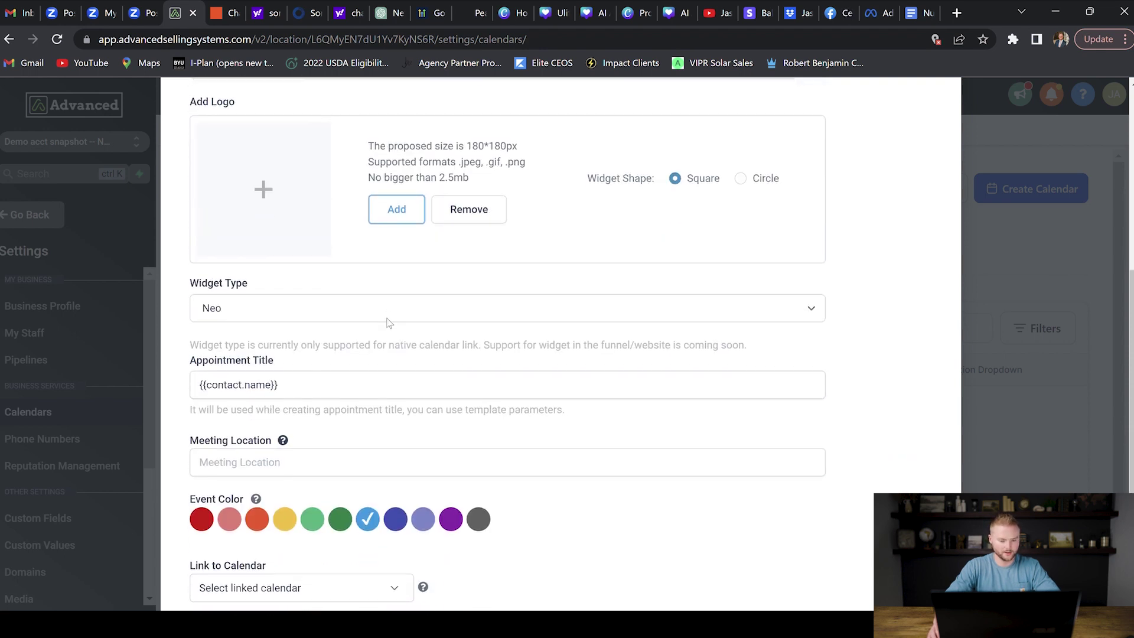
scroll(388, 323, "down", 2)
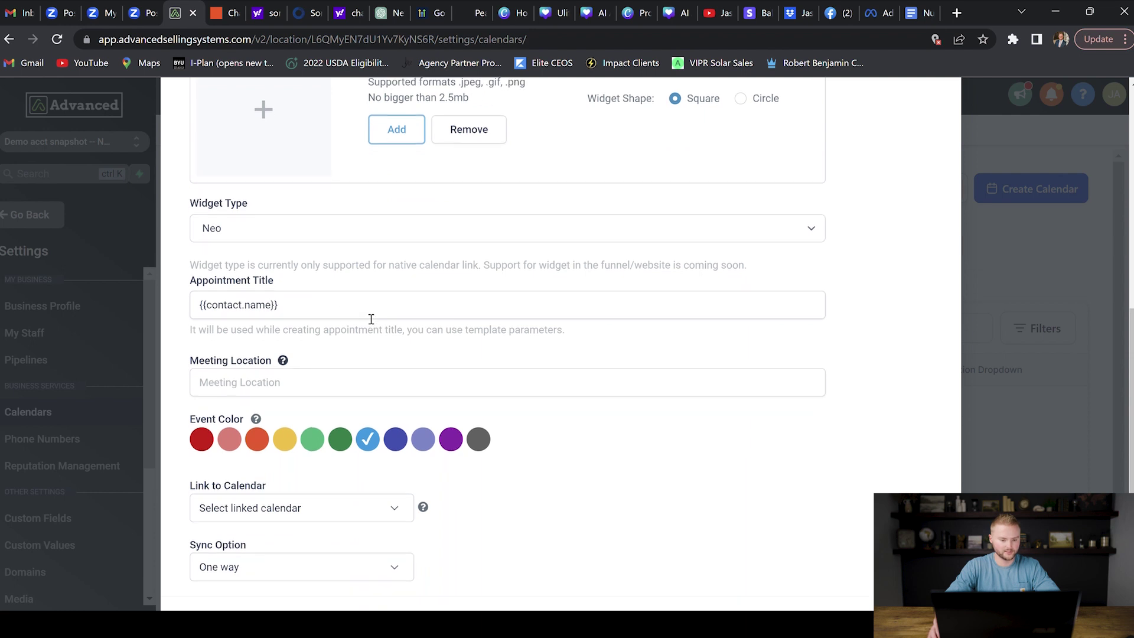
scroll(355, 321, "down", 2)
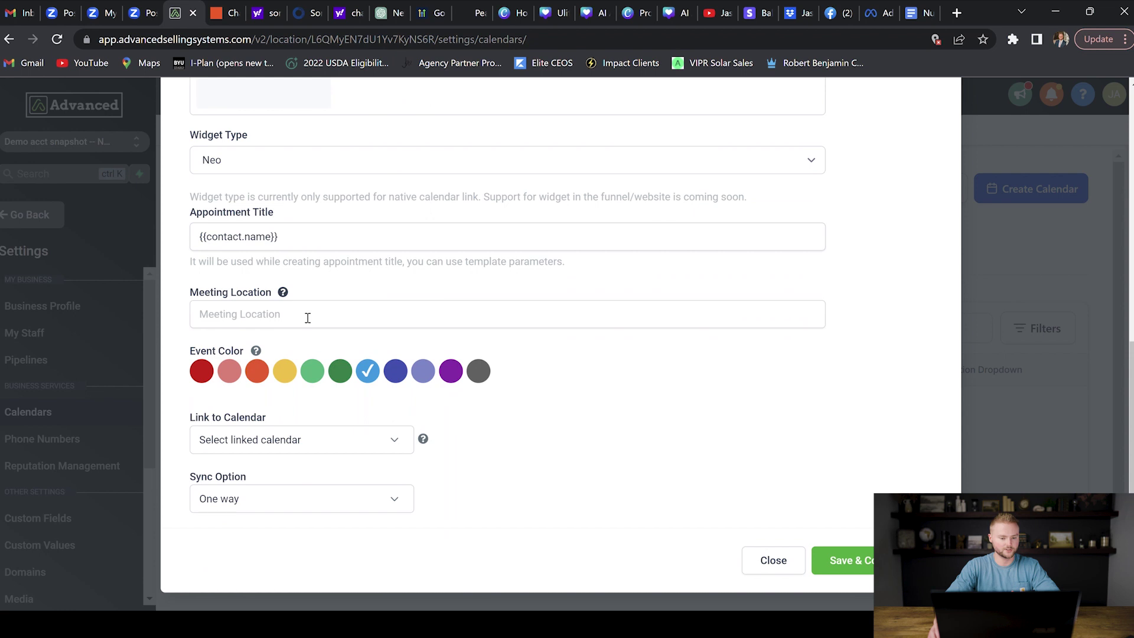
left_click(308, 318)
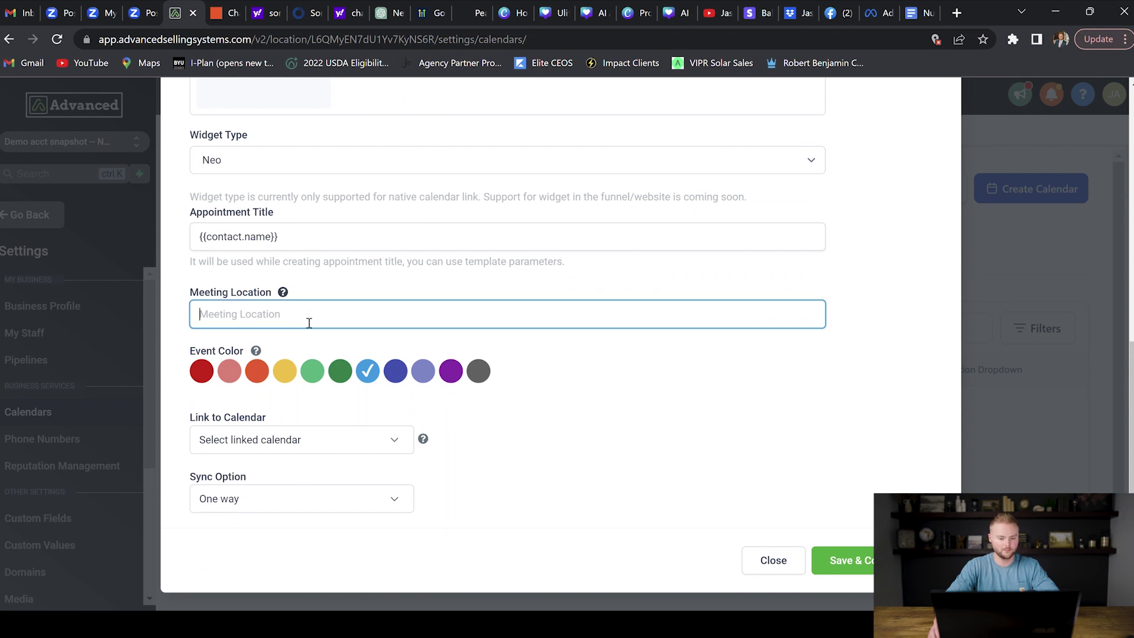
left_click(314, 335)
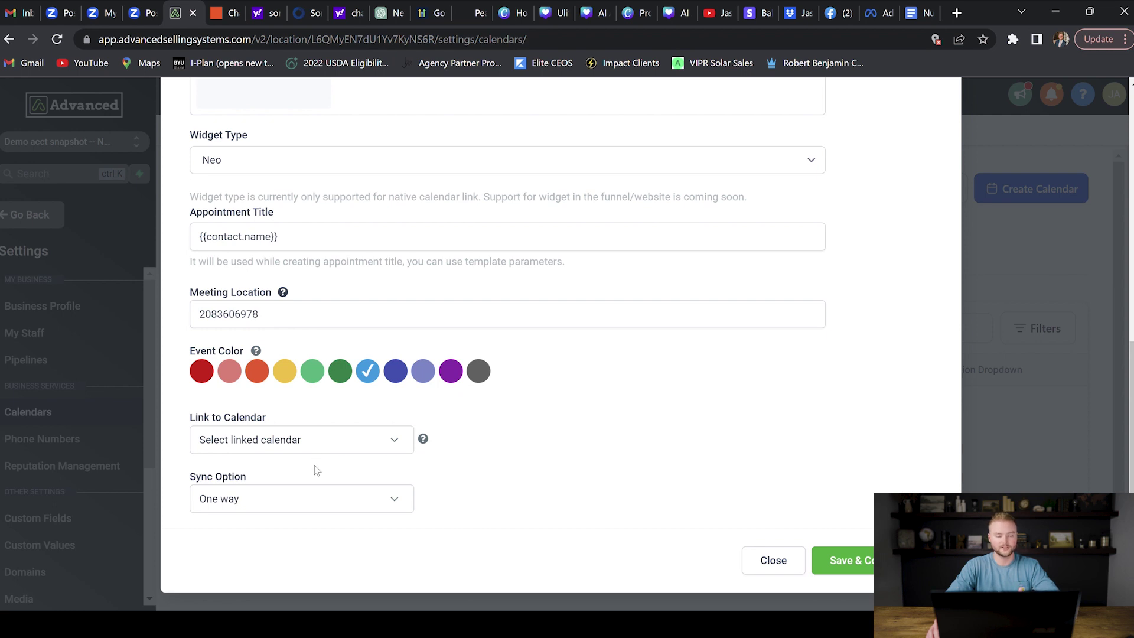
left_click(311, 499)
left_click(254, 412)
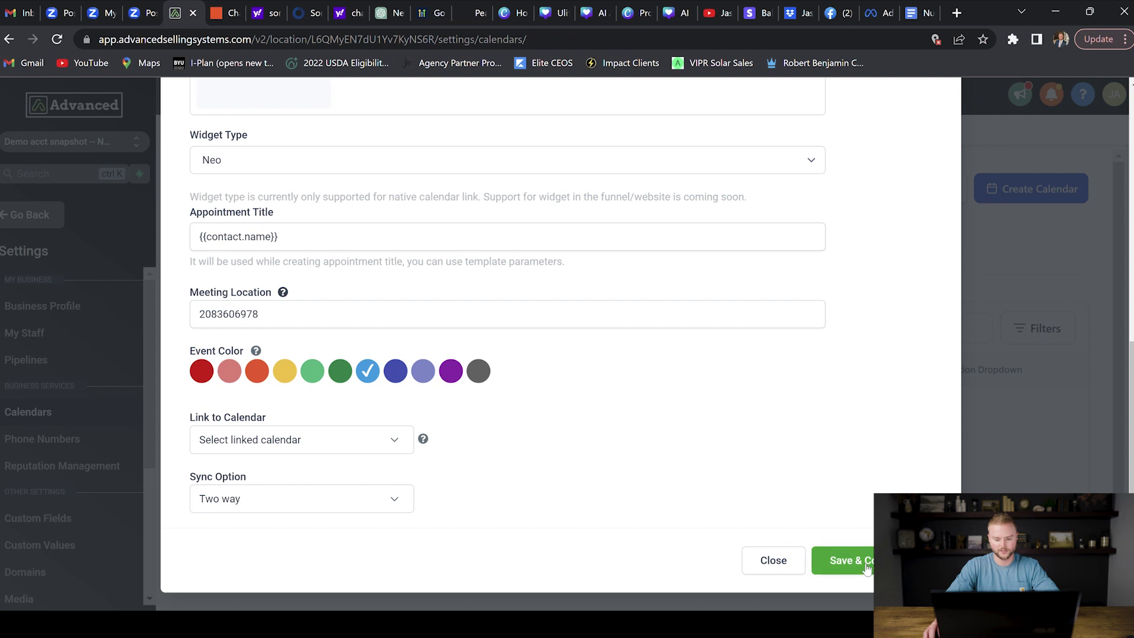
left_click(855, 558)
scroll(712, 412, "up", 5)
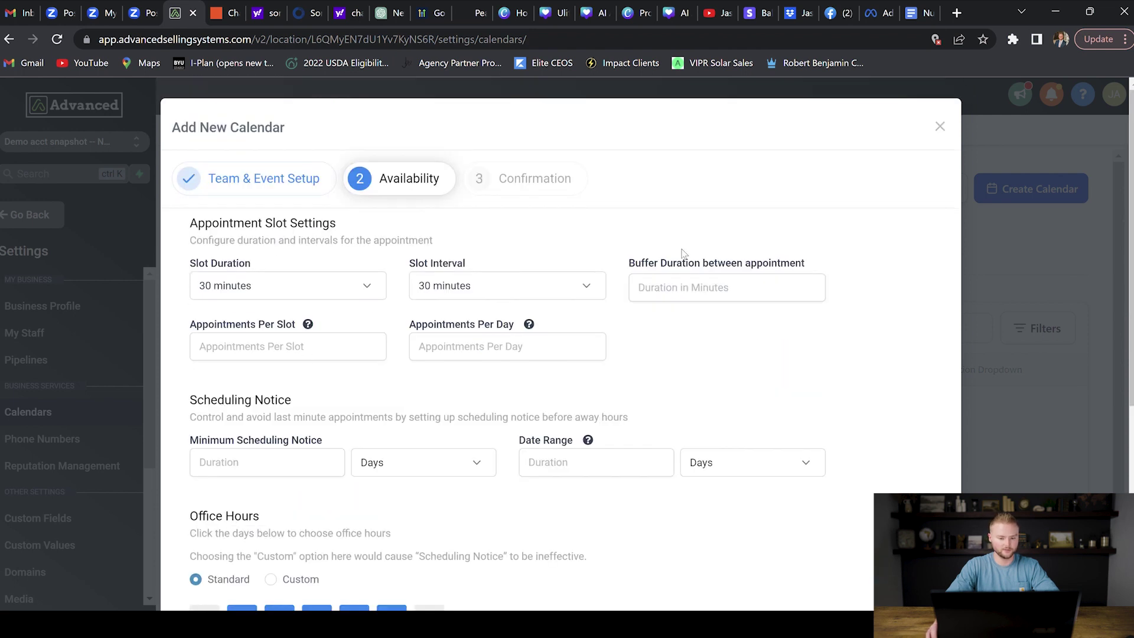
Step: Advance the Realtor Calendar through Confirmation and save and close it
scroll(797, 357, "down", 5)
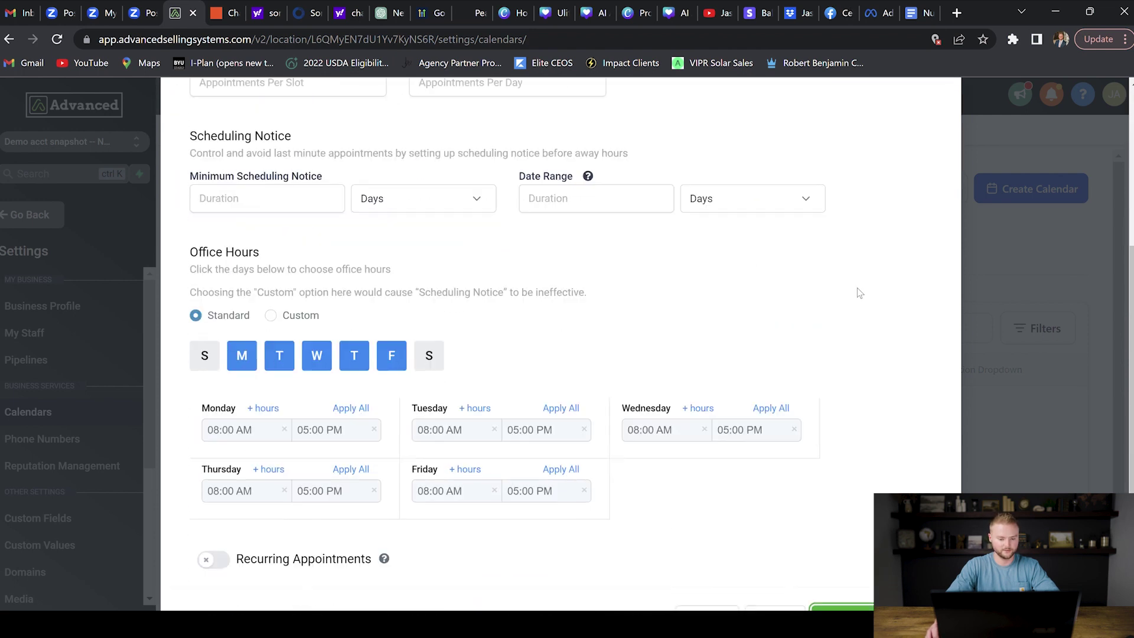
left_click(851, 559)
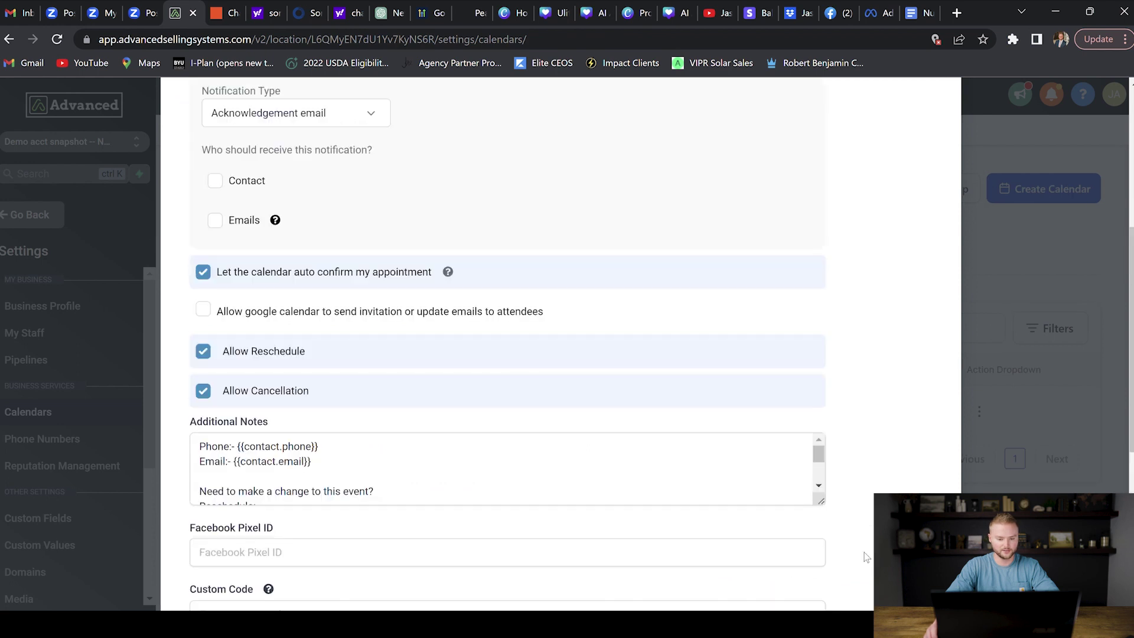
scroll(519, 200, "up", 5)
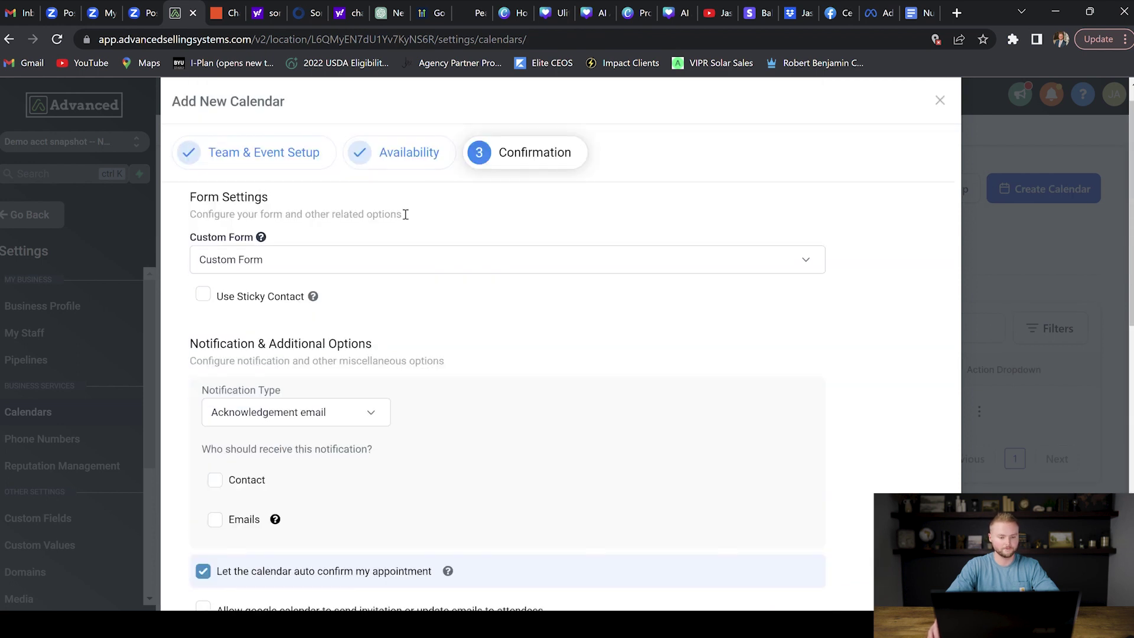
scroll(425, 203, "down", 1)
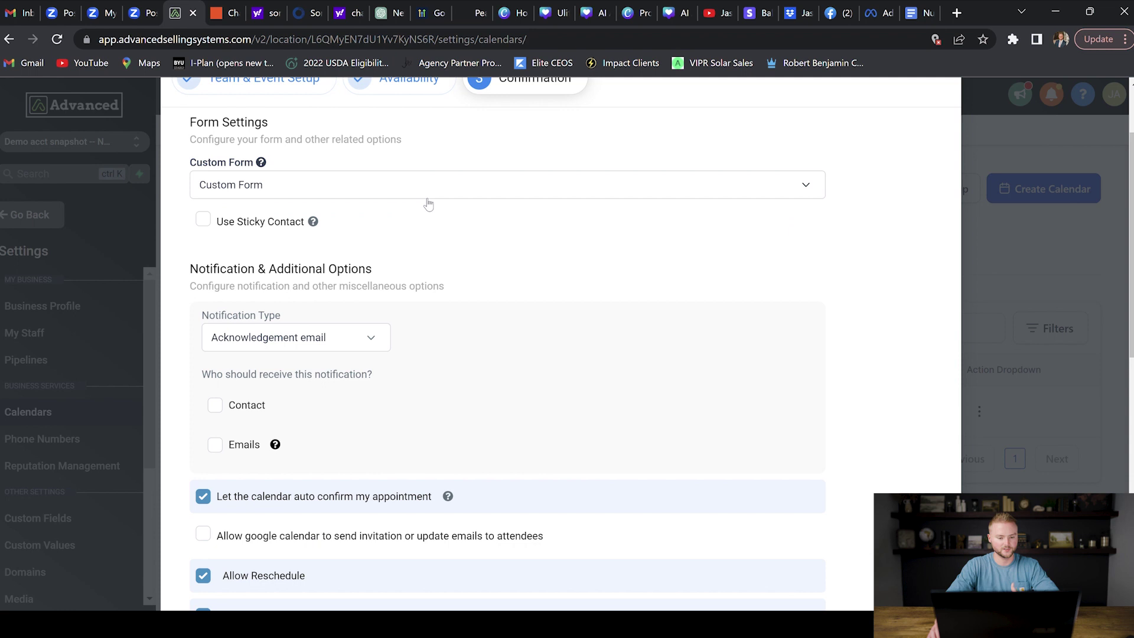
scroll(437, 192, "down", 1)
scroll(470, 158, "down", 8)
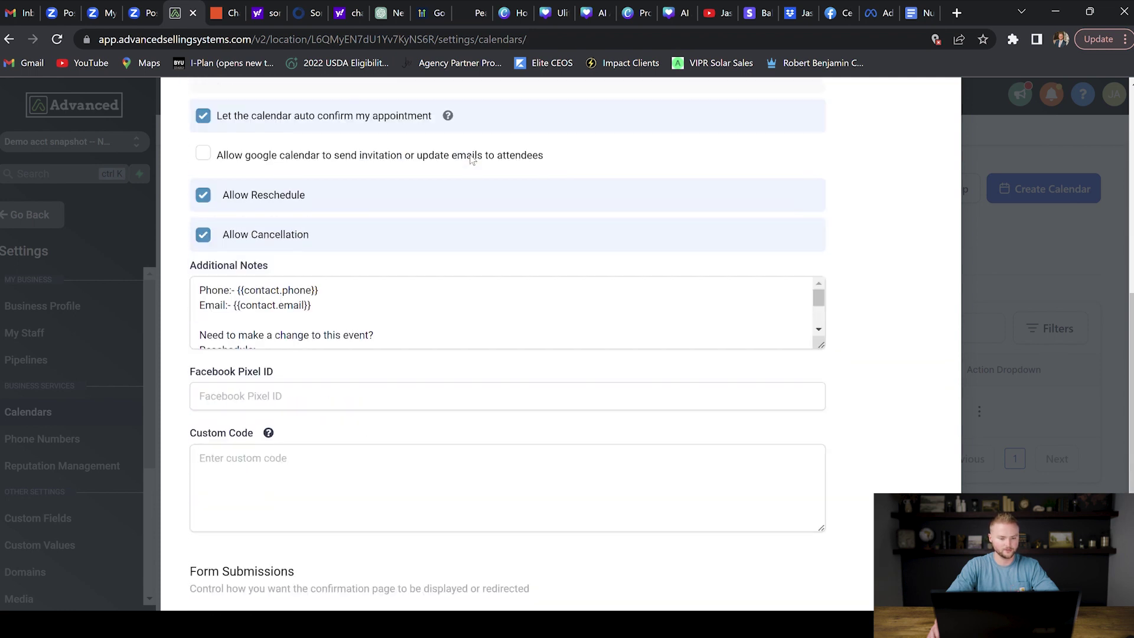
left_click(739, 557)
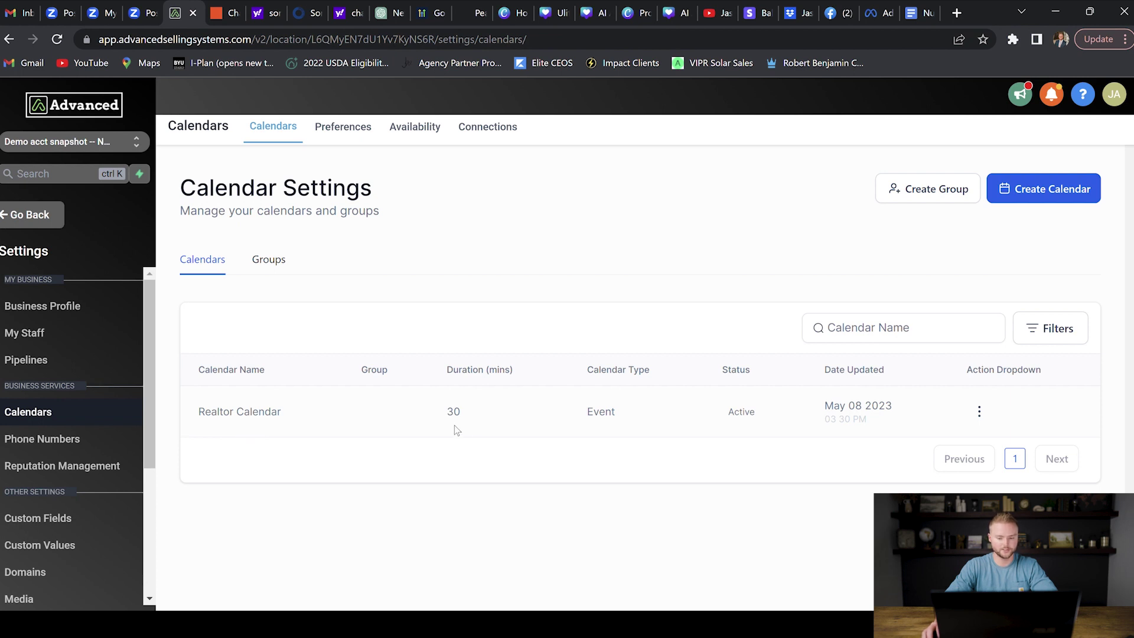
Step: Leave Settings and bring up the Realtor Calendar's weekly Calendars view
left_click(34, 216)
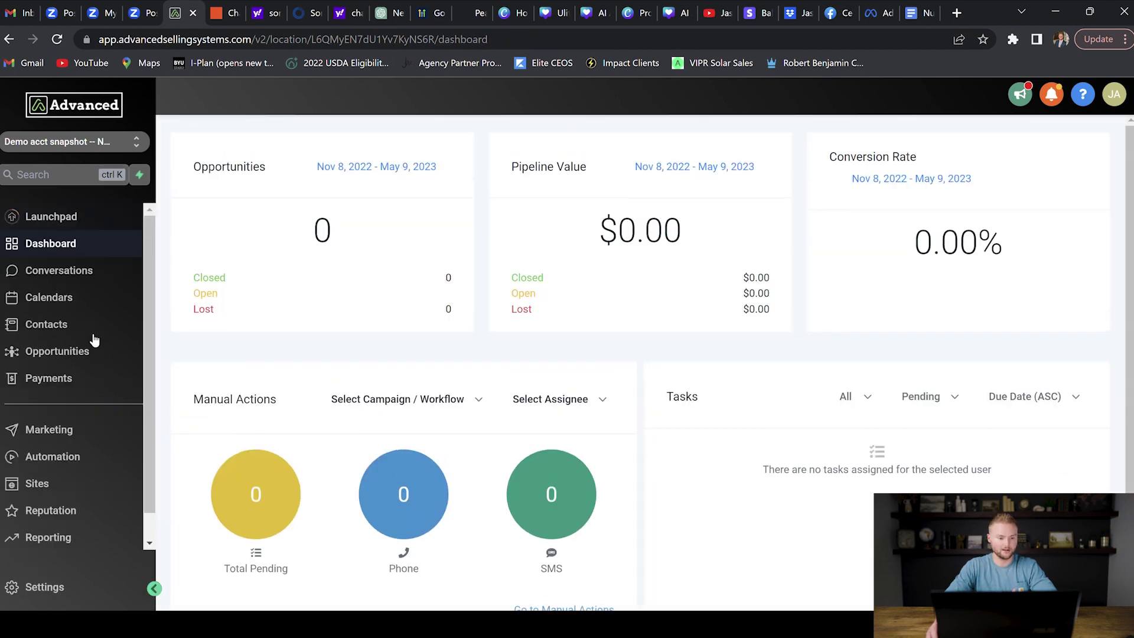
left_click(71, 298)
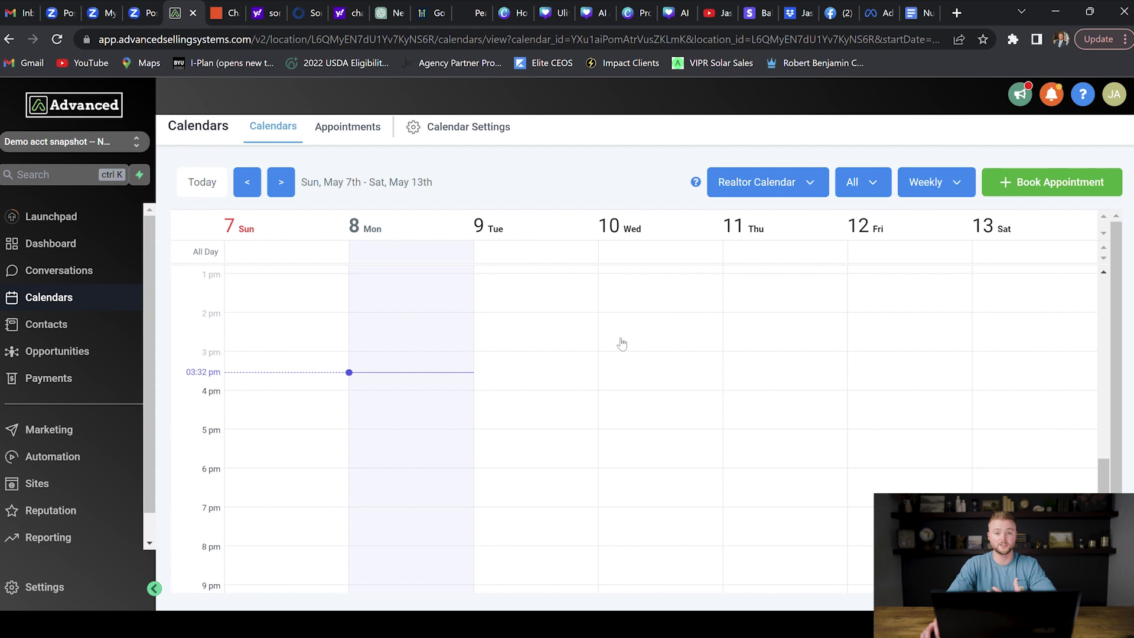
Step: Go to Opportunities > Pipelines and begin a new pipeline
left_click(47, 352)
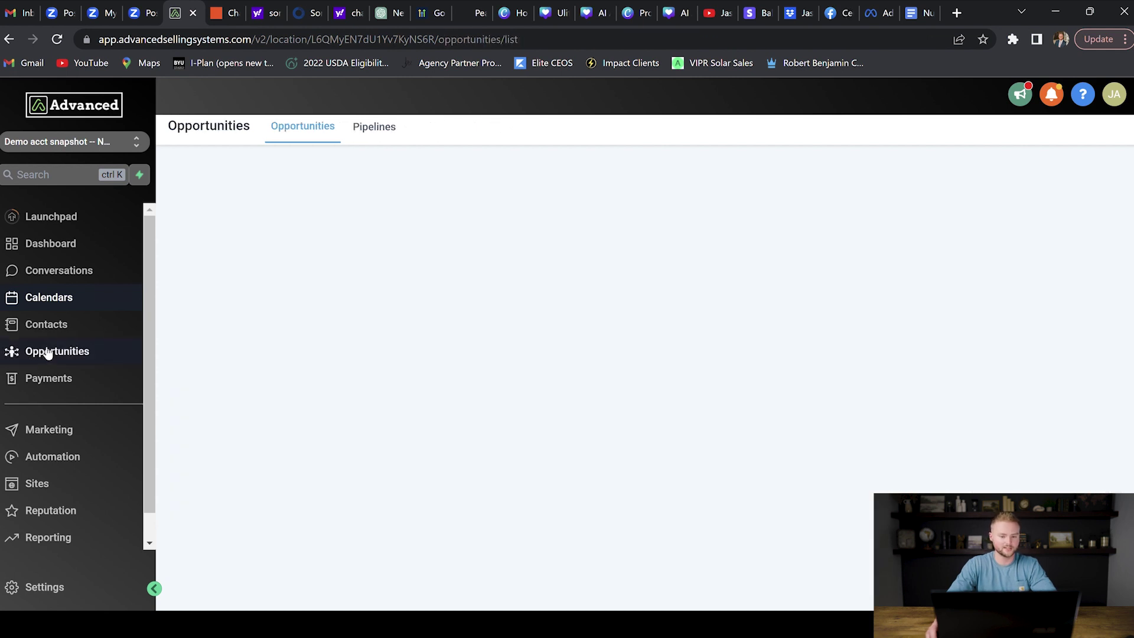
left_click(381, 133)
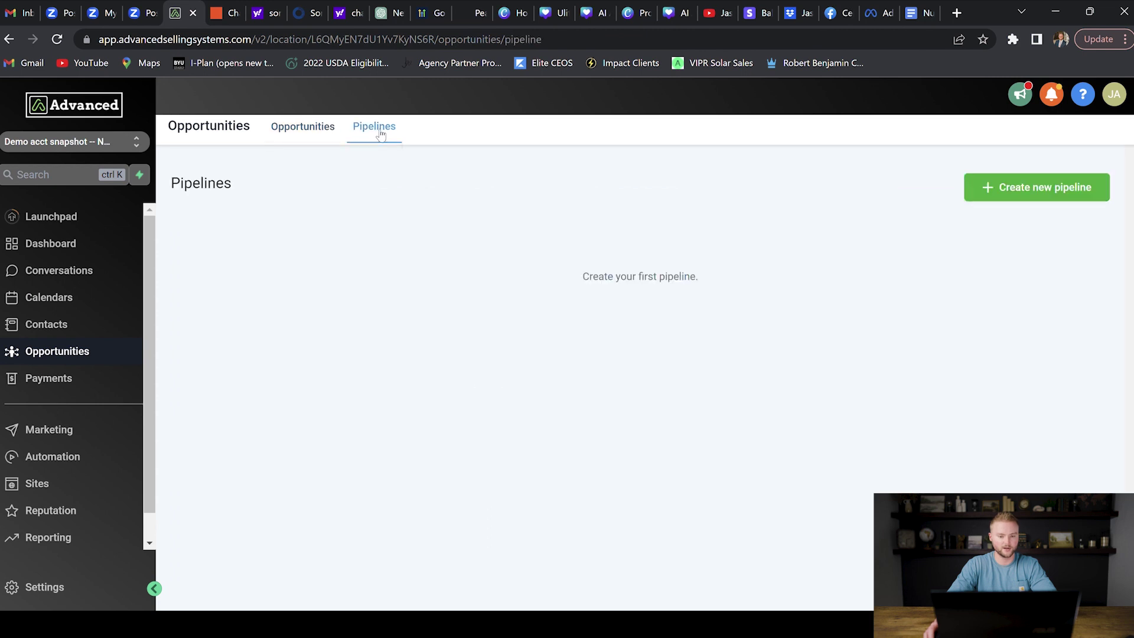
left_click(1025, 188)
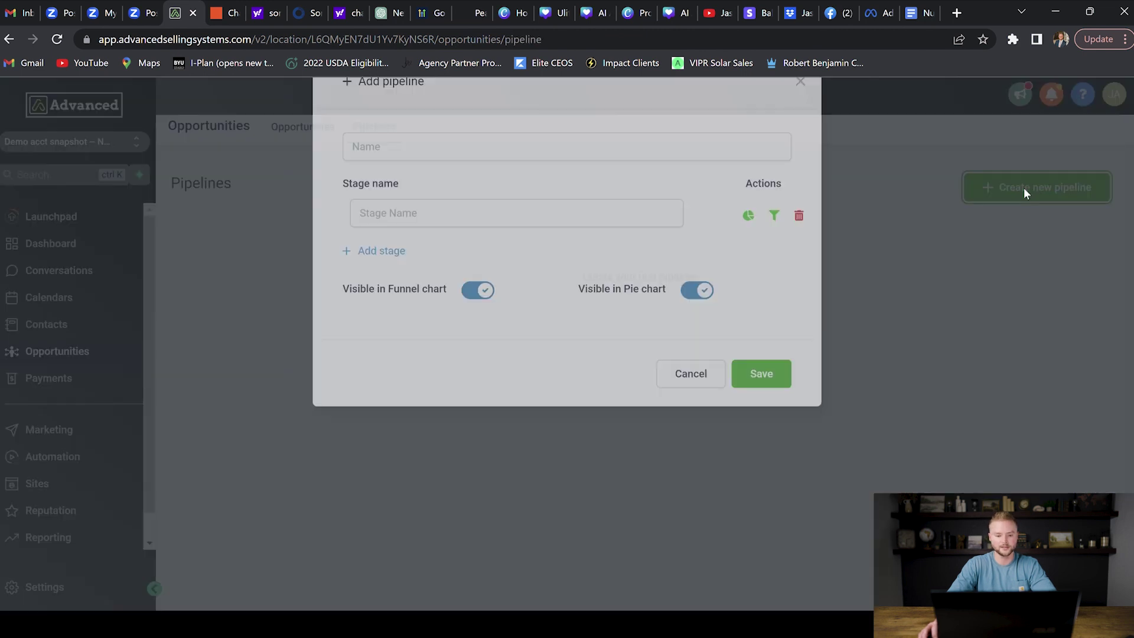
Step: Name the pipeline 'Realtor Pipeline' with stages New Lead and Booked Appt
left_click(573, 201)
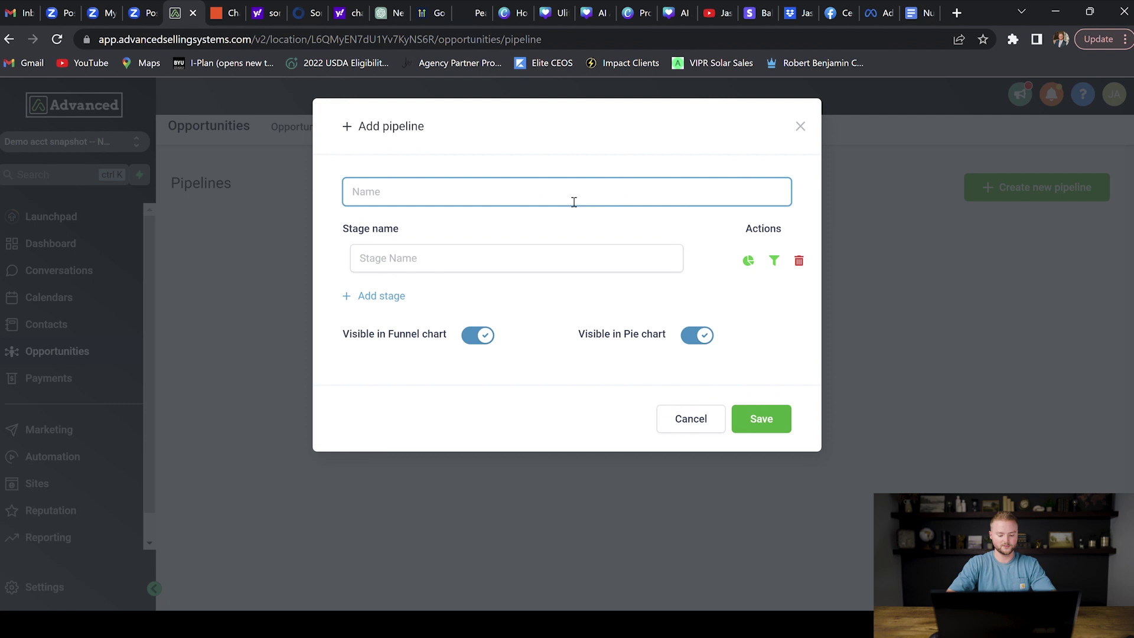
type("Realtor Pipeline")
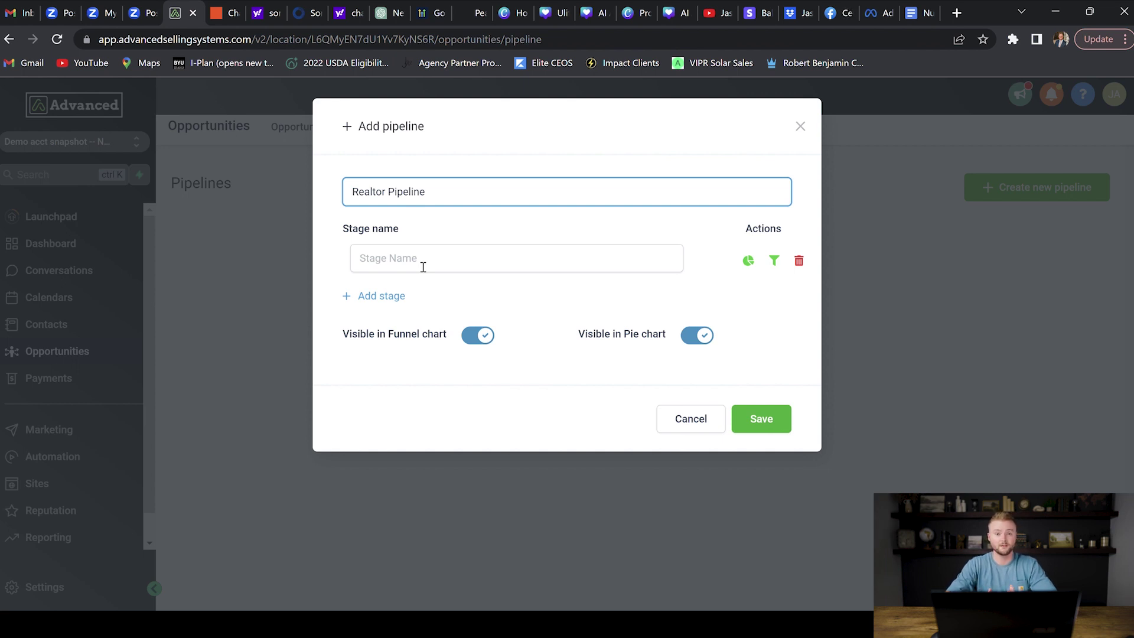
left_click(423, 265)
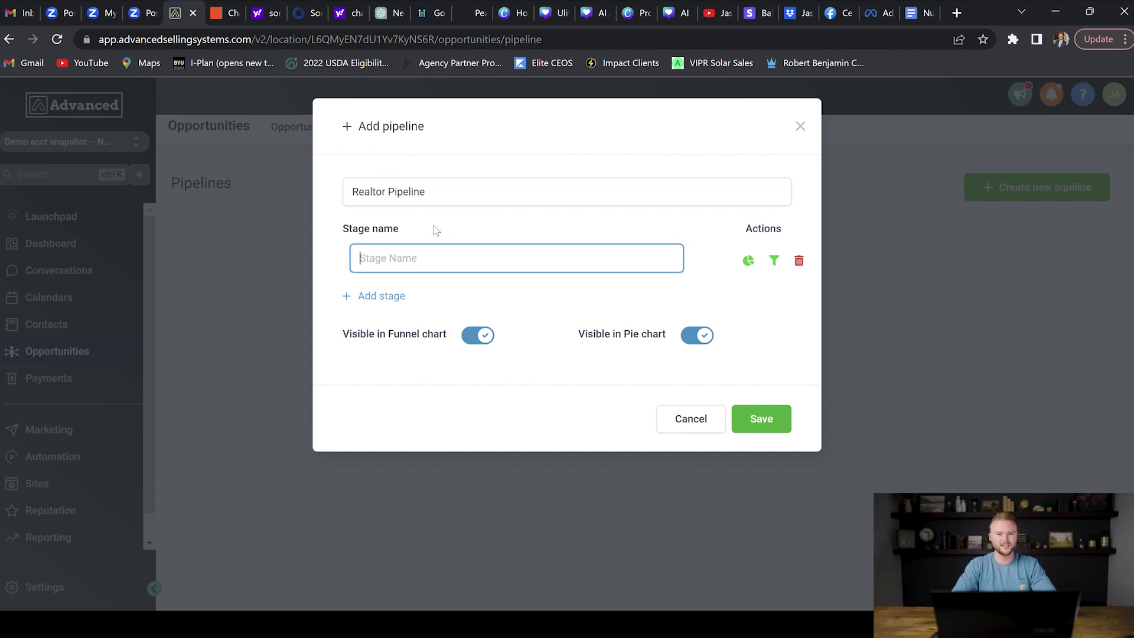
type("New Lead")
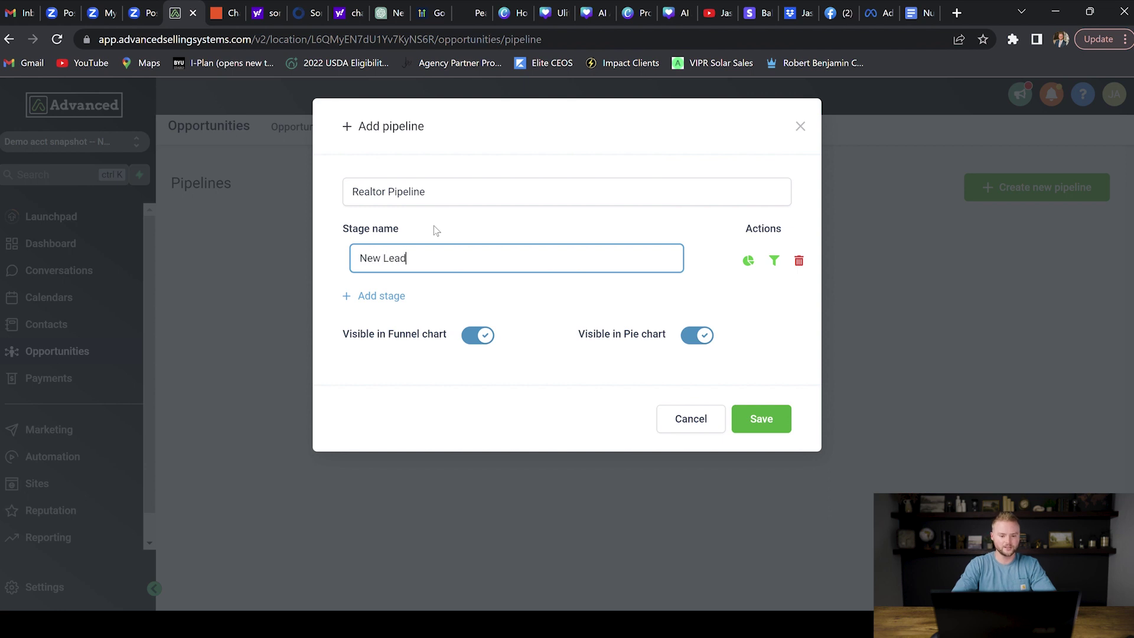
left_click(349, 297)
left_click(435, 305)
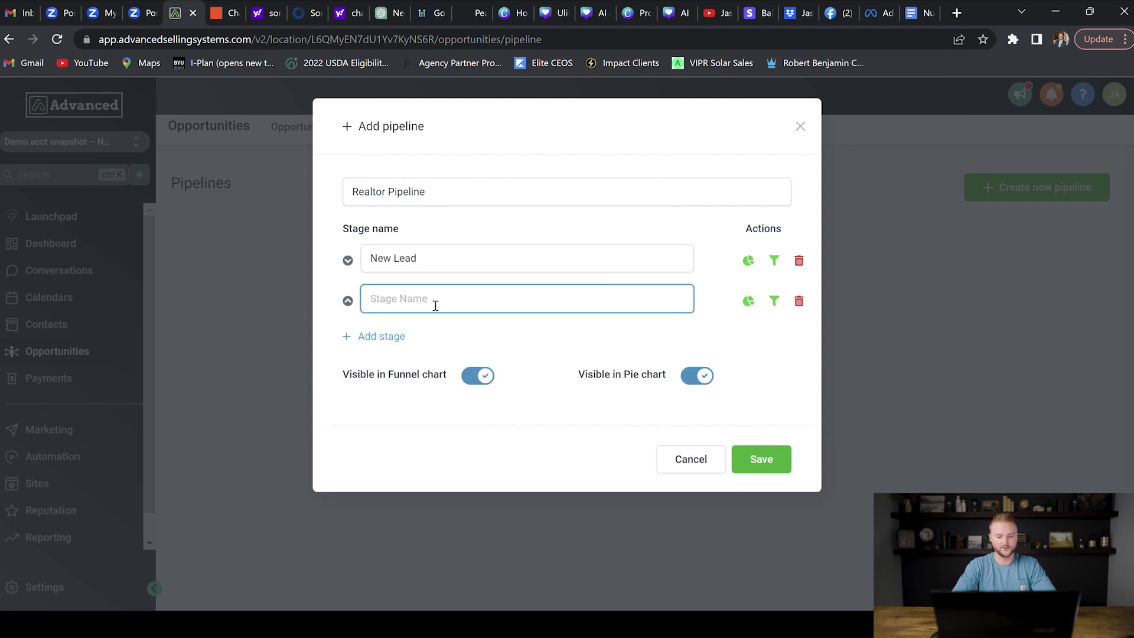
type("Booked Appt")
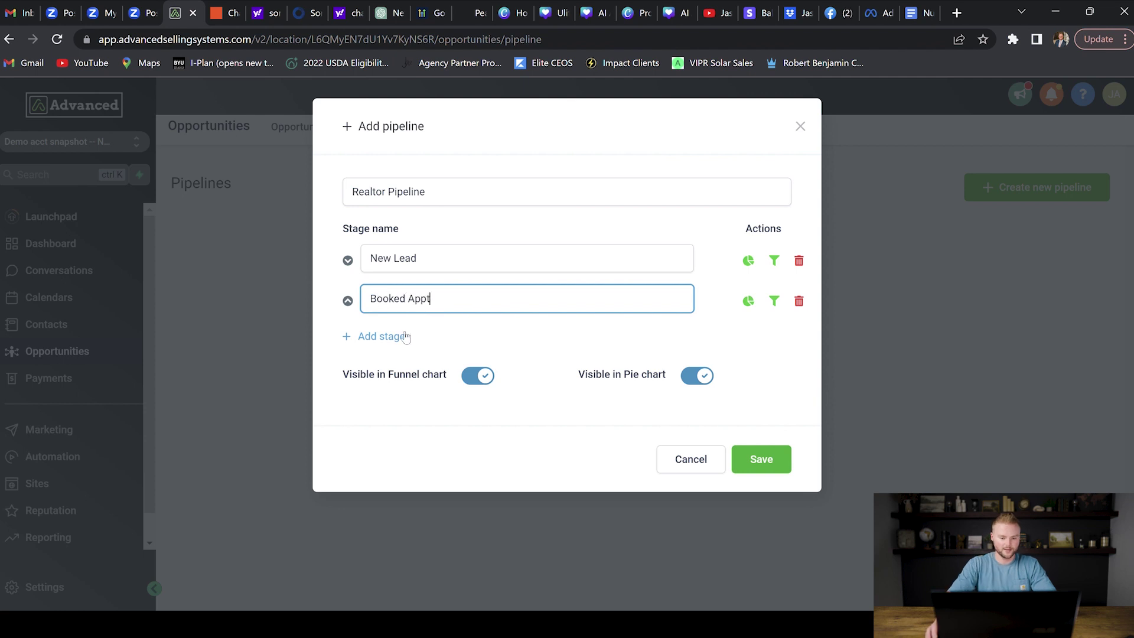
Step: Add stages Followup and Home Sold/Bought, then save the pipeline
left_click(403, 336)
left_click(403, 341)
type("Followup")
left_click(402, 376)
left_click(402, 379)
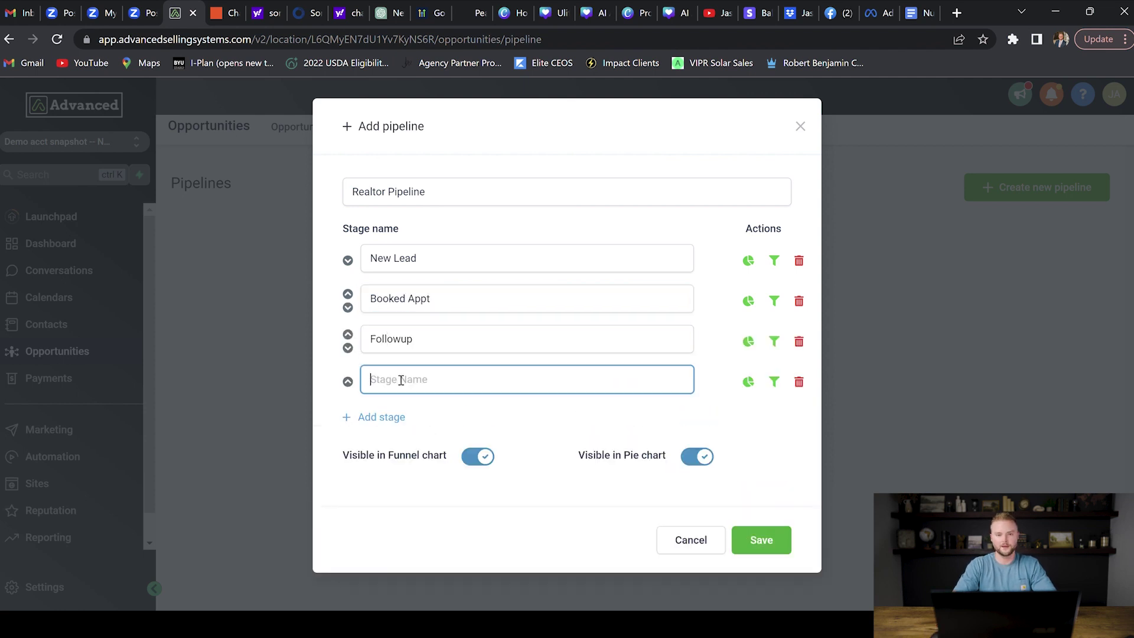
type("Home S")
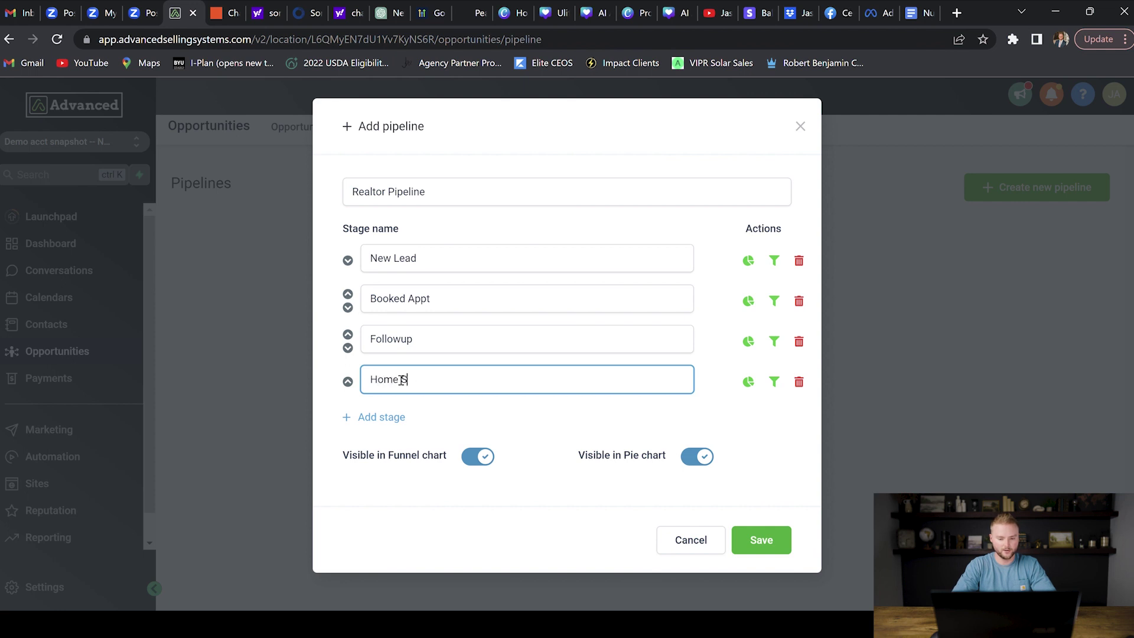
type("old/Bought")
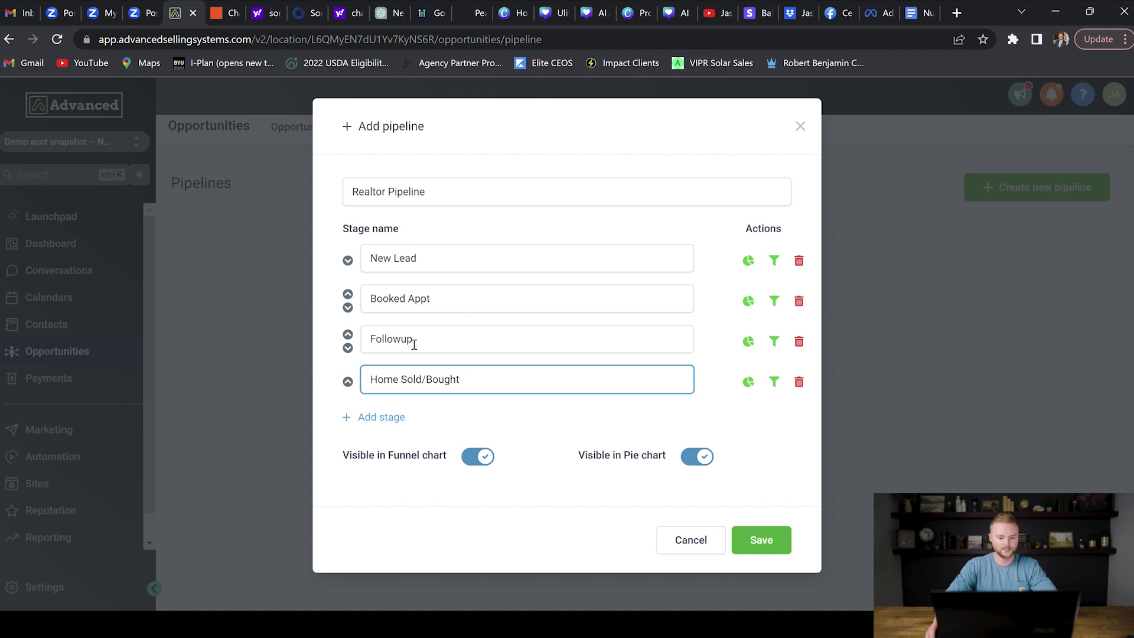
left_click(761, 537)
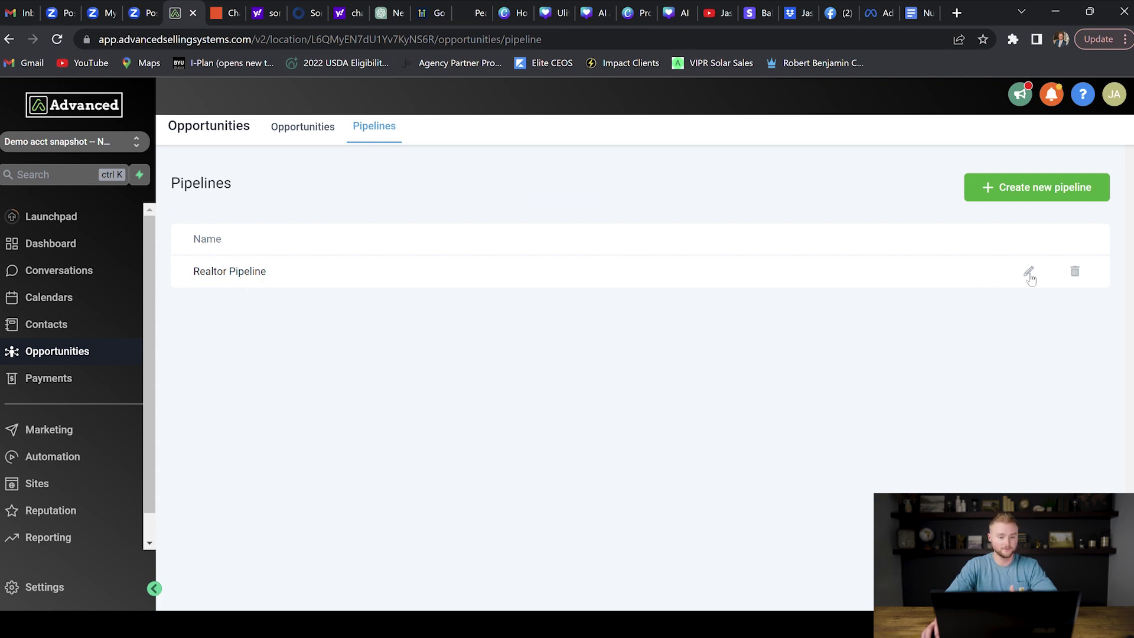
Step: Show the Realtor Pipeline's opportunities board with its four empty stages
left_click(317, 135)
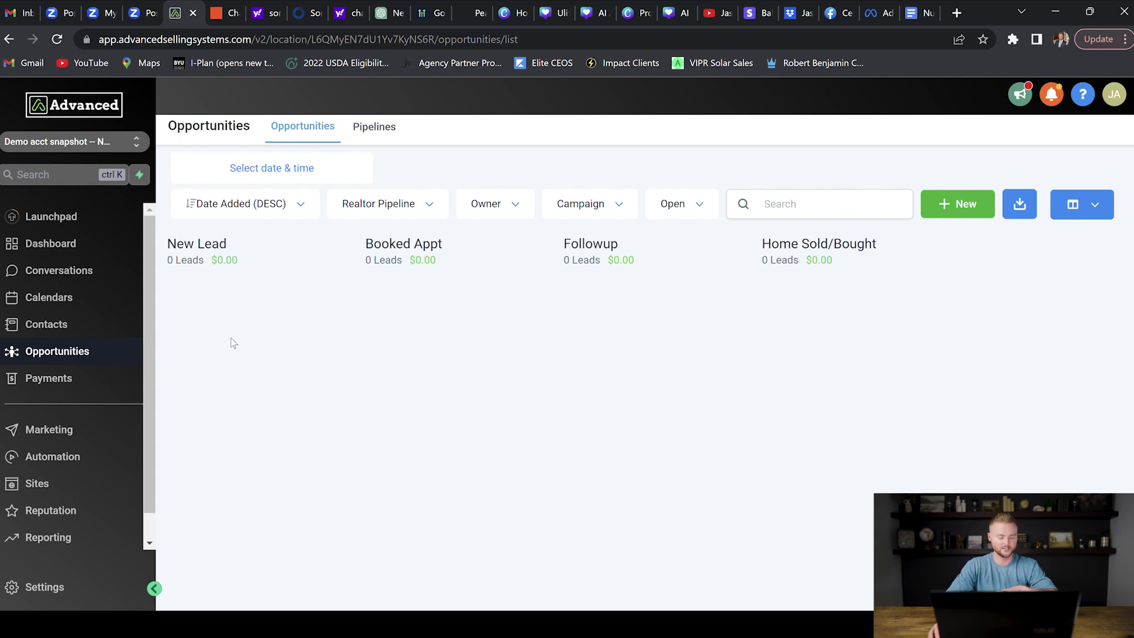
Step: Go to Marketing > Emails > Templates and show the options for a new email template
left_click(68, 437)
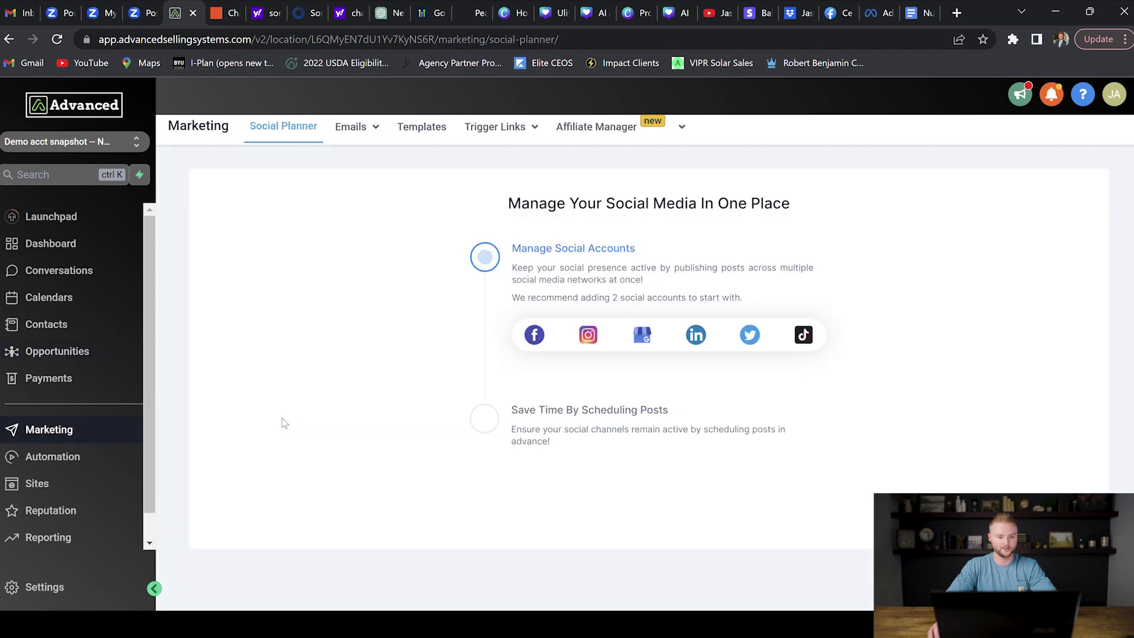
mouse_move(361, 137)
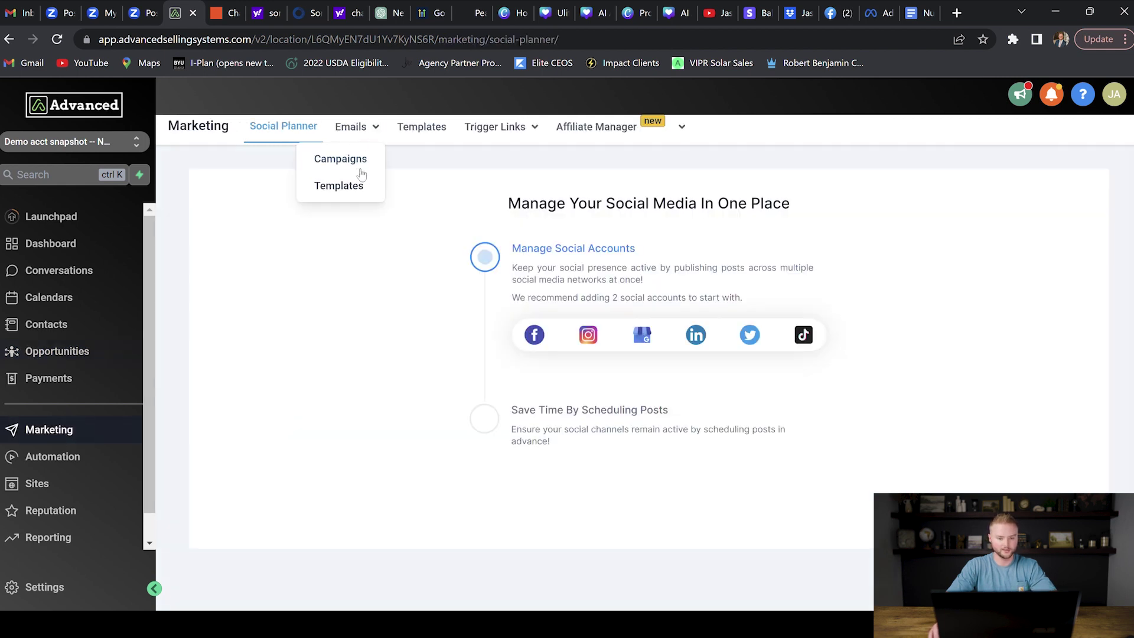
left_click(354, 186)
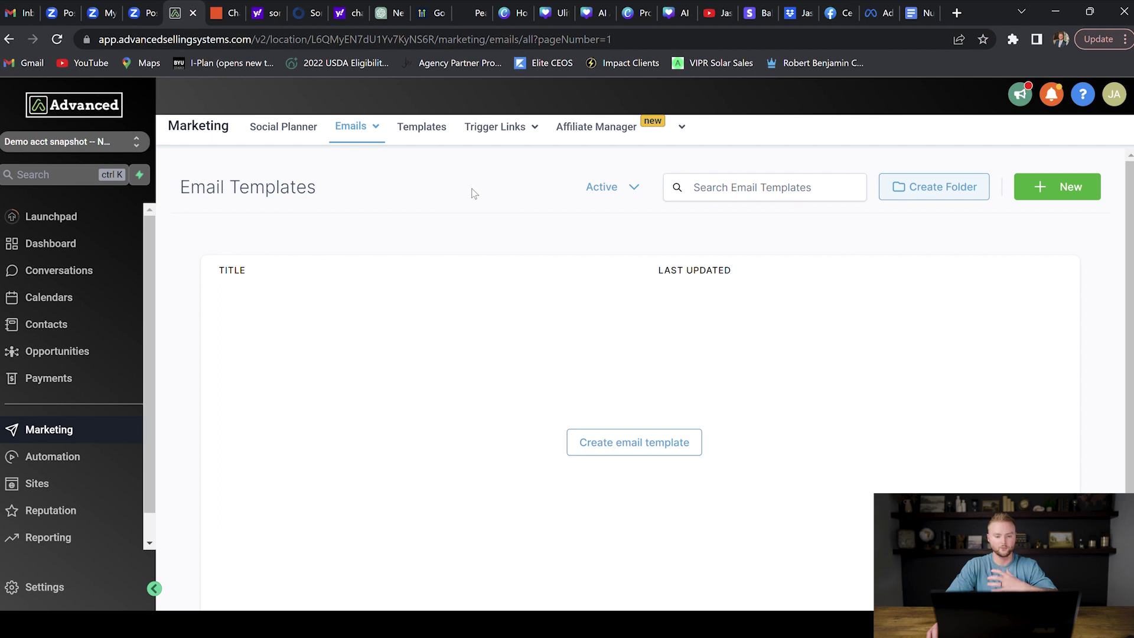
left_click(1062, 198)
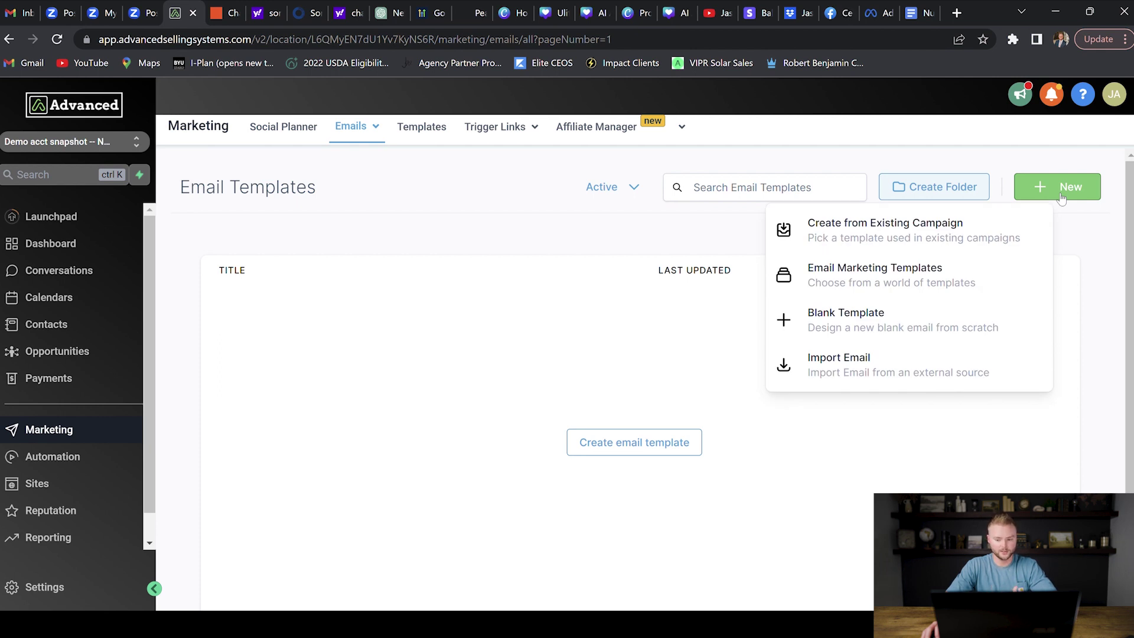
Step: Browse the email Template Library and search it for 'real estae'
left_click(876, 281)
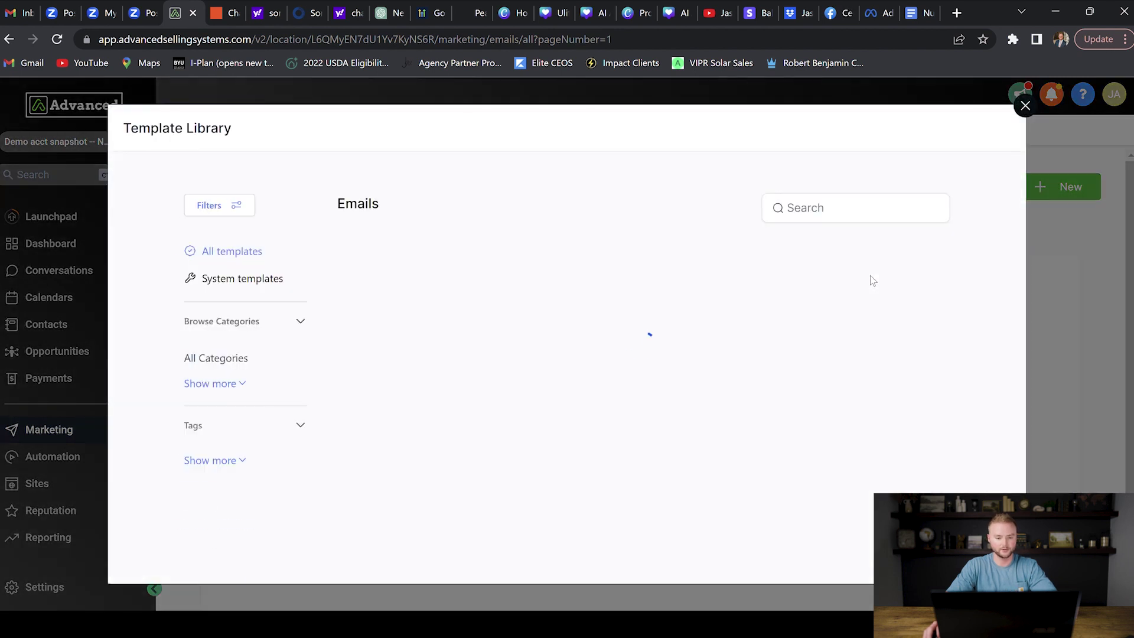
scroll(638, 241, "down", 9)
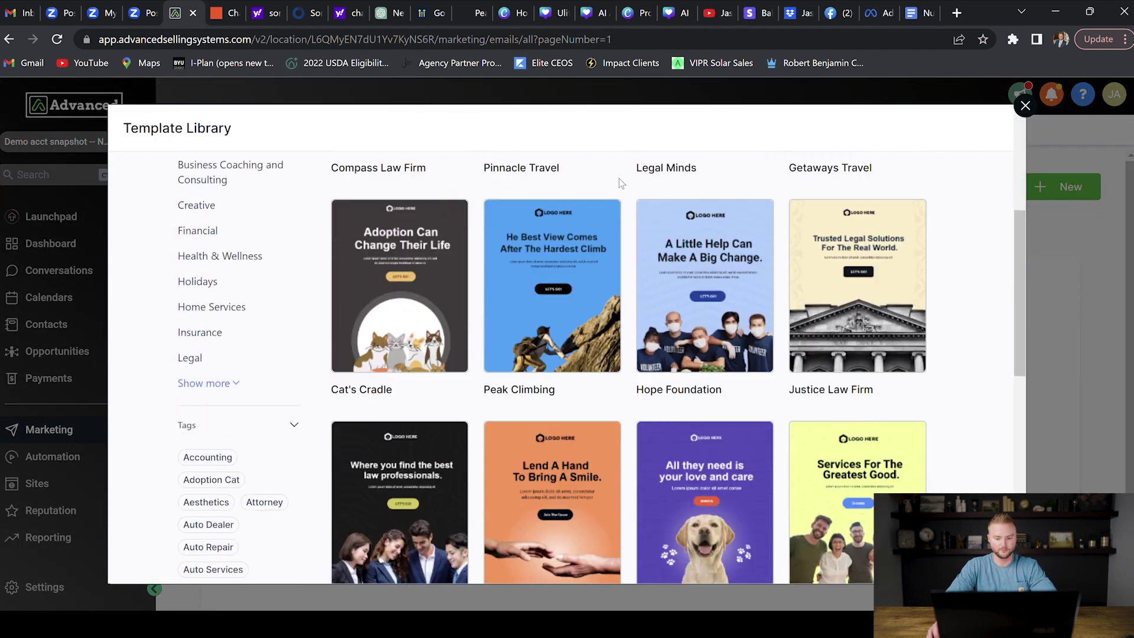
scroll(634, 241, "down", 5)
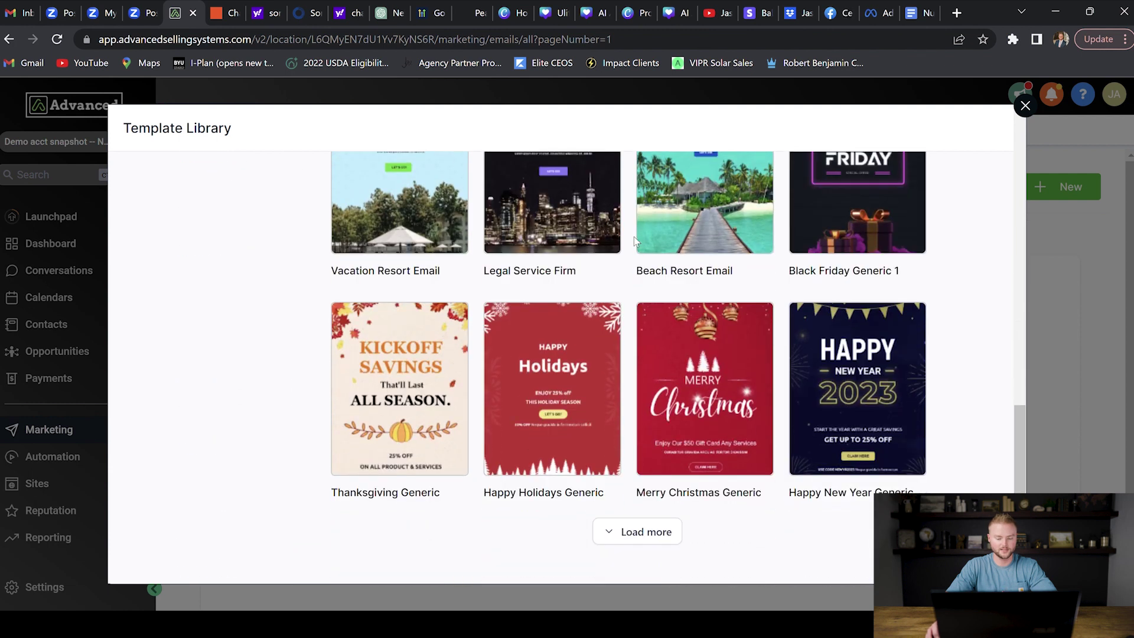
scroll(634, 241, "up", 10)
scroll(634, 242, "up", 3)
left_click(843, 217)
type("real estae")
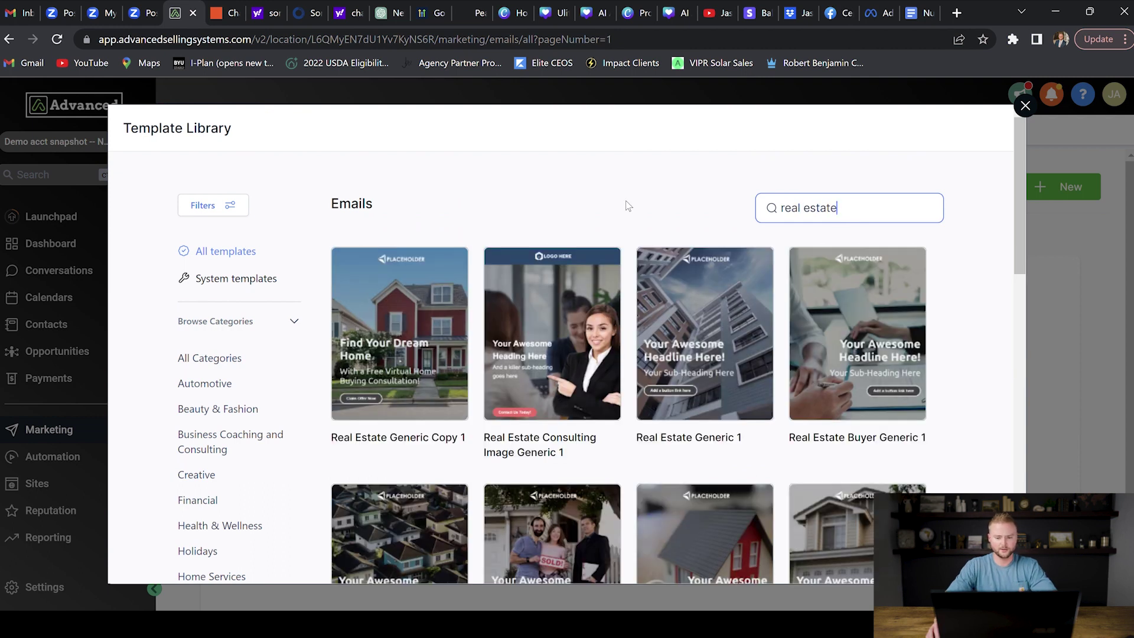
scroll(625, 200, "down", 3)
scroll(628, 205, "down", 3)
scroll(628, 205, "down", 2)
scroll(628, 205, "up", 2)
scroll(629, 205, "up", 1)
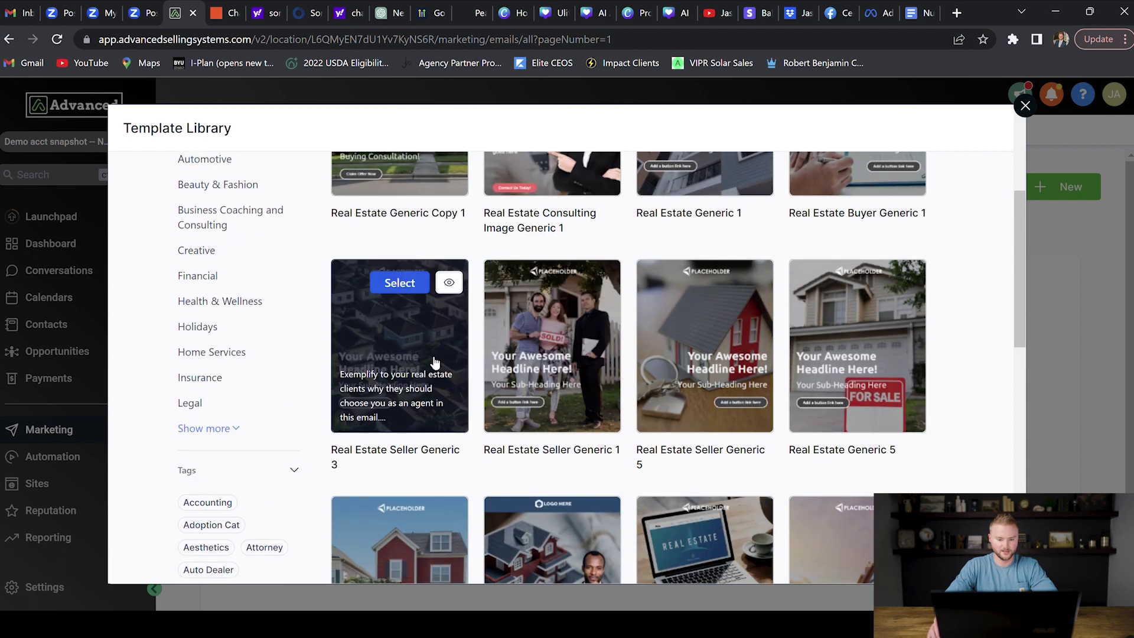
Step: Preview Real Estate Seller Generic 3, accept the image terms, and import it
left_click(397, 283)
scroll(576, 263, "down", 10)
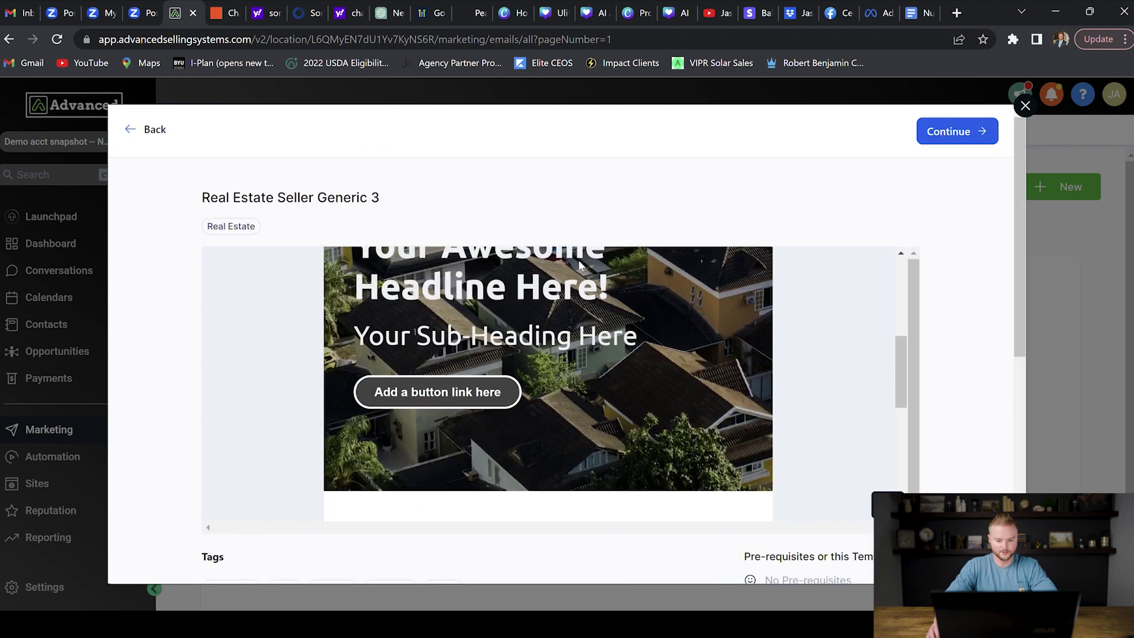
scroll(579, 263, "up", 10)
left_click(960, 132)
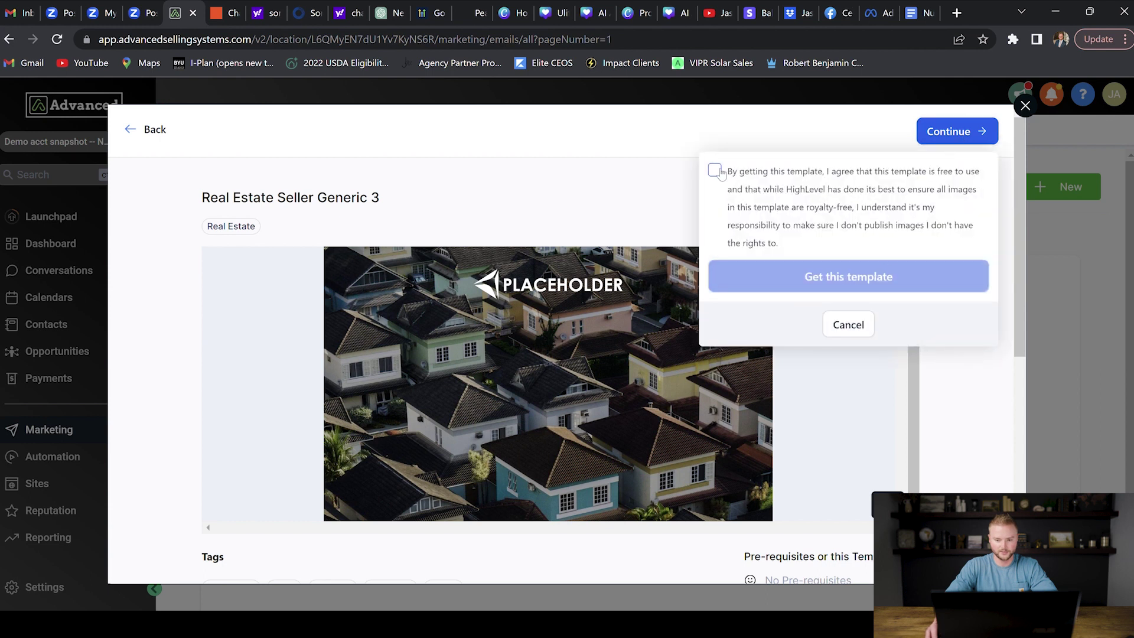
left_click(715, 171)
left_click(893, 288)
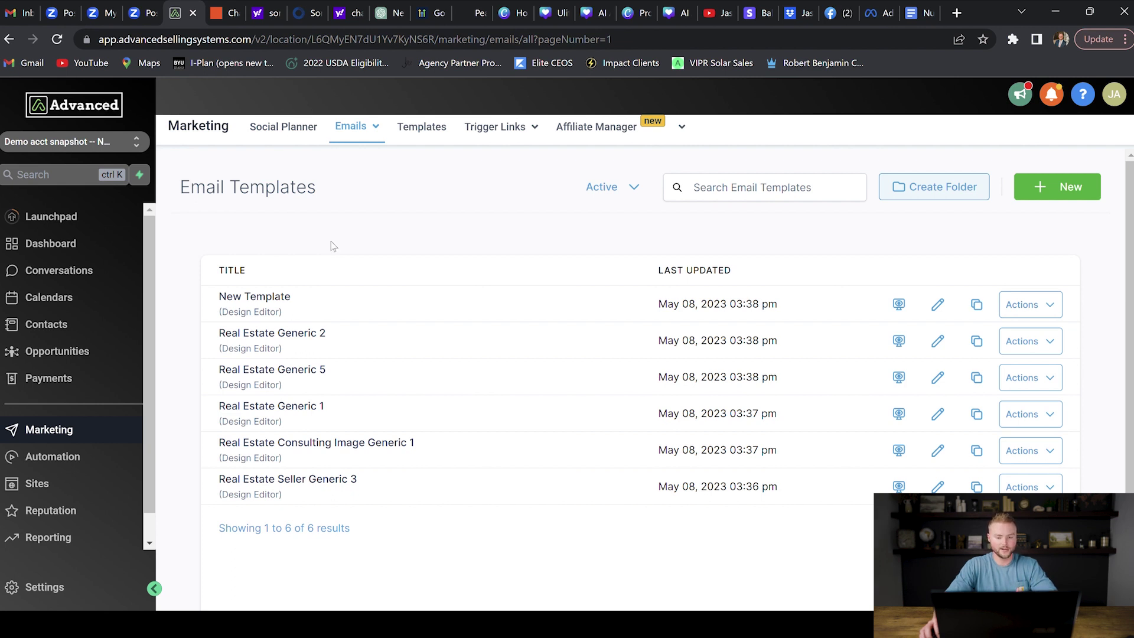
Step: Check the New email options twice, close them, then go to Automation workflows
left_click(1067, 189)
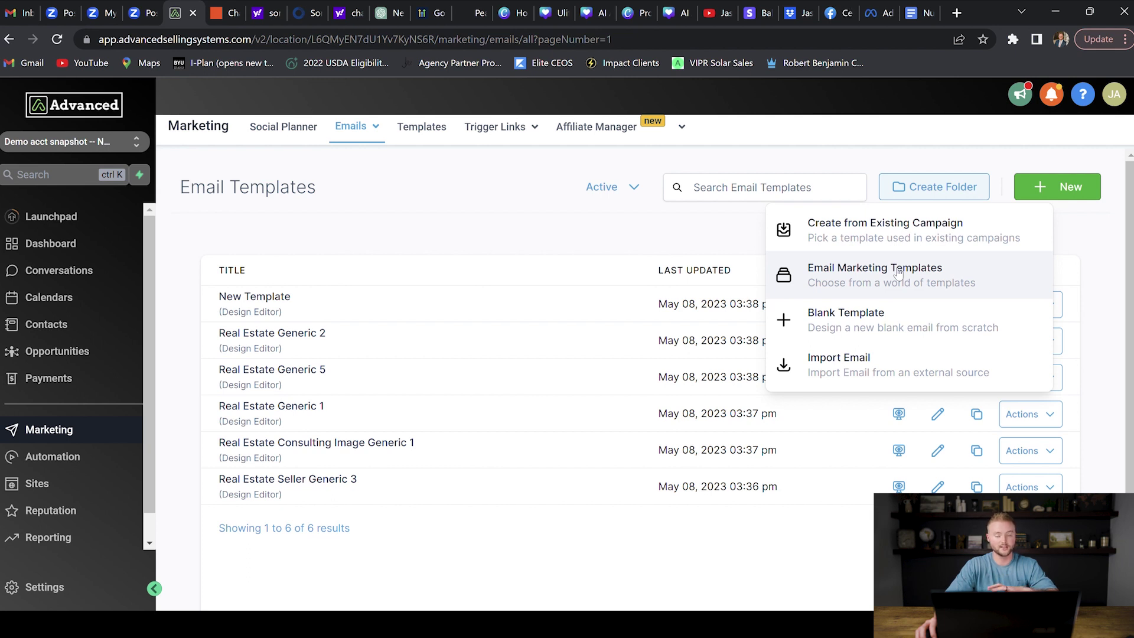
left_click(721, 241)
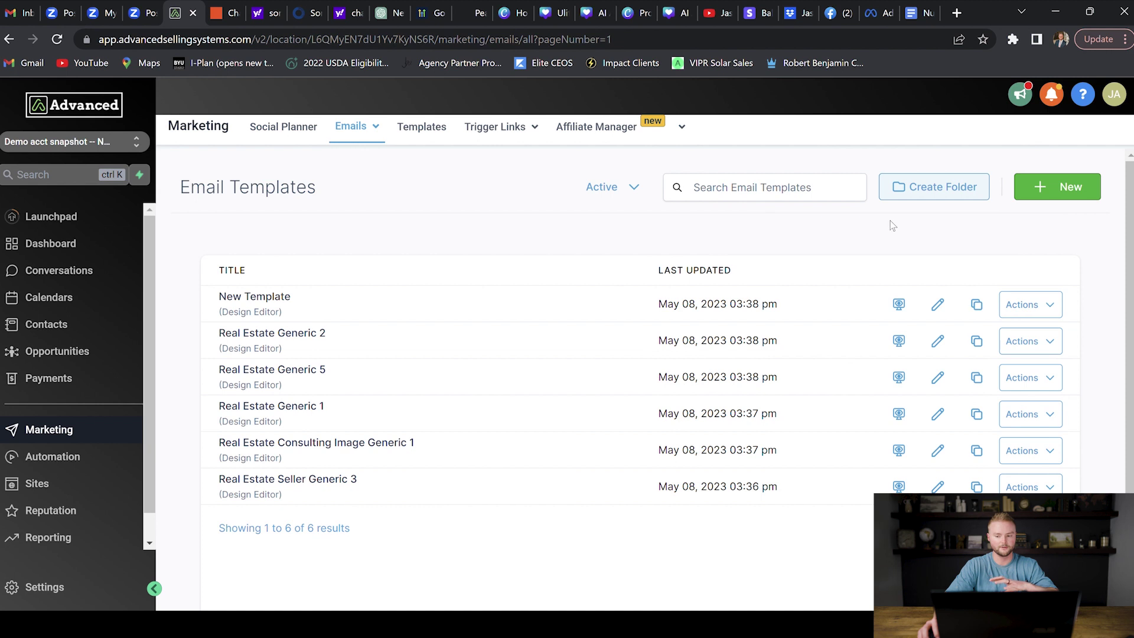
left_click(1058, 186)
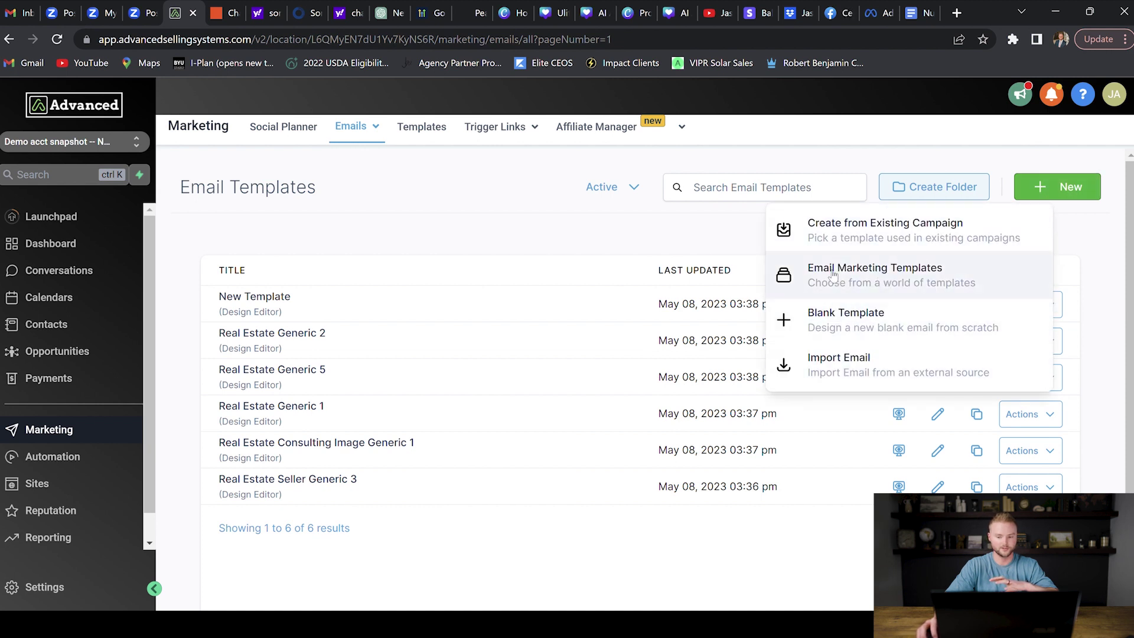
left_click(402, 250)
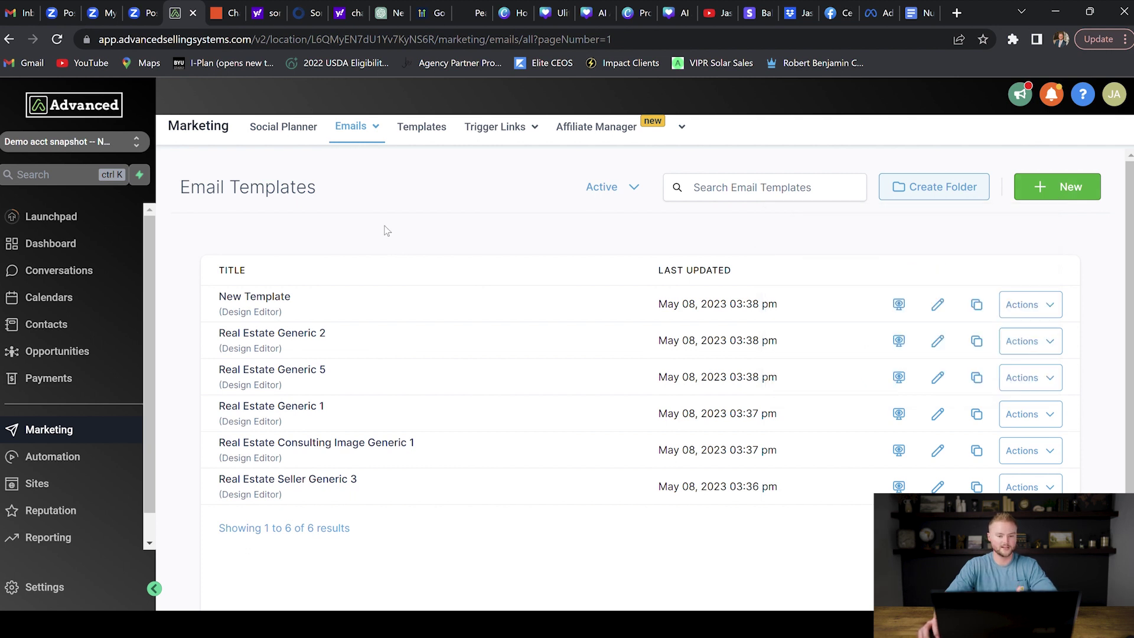
left_click(54, 459)
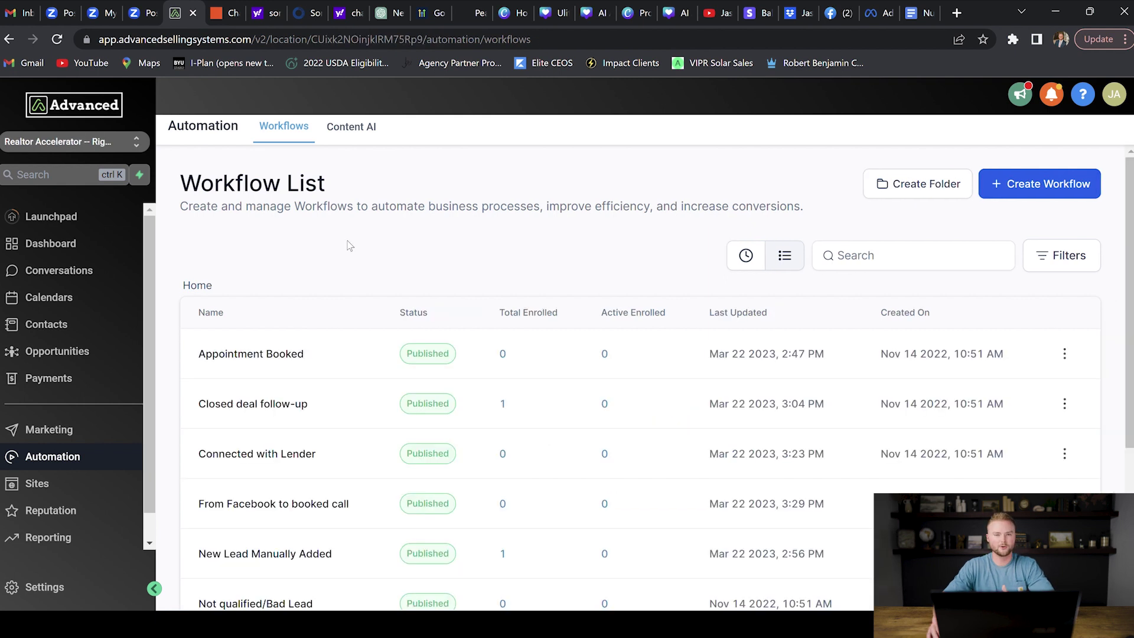
Step: Scroll down through the Realtor Accelerator workflow list for reference
scroll(355, 245, "down", 1)
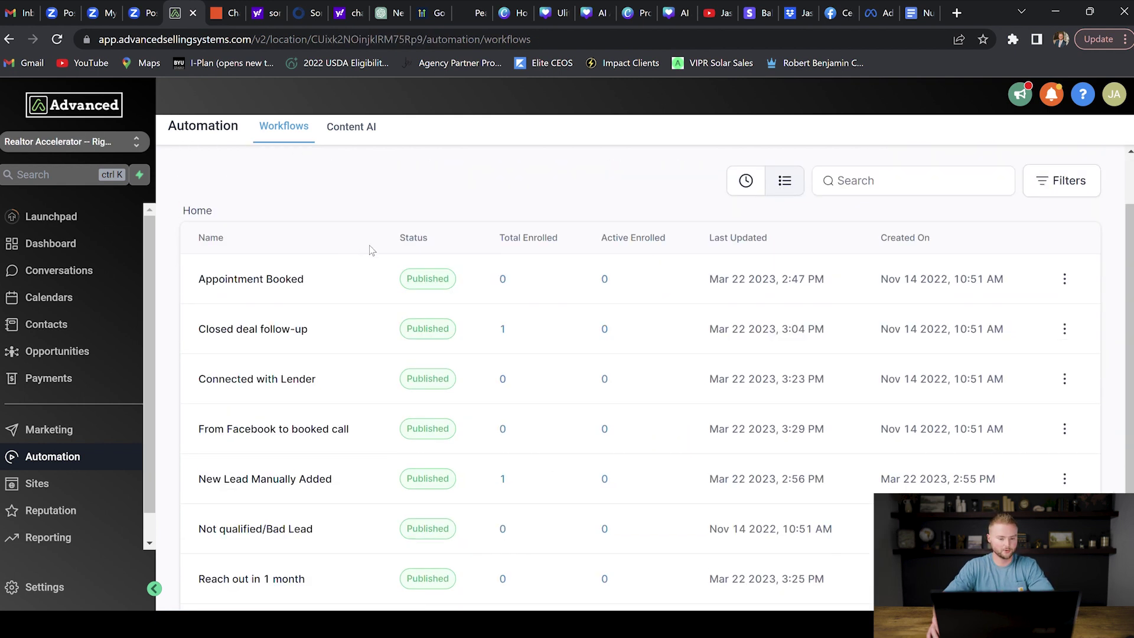
scroll(338, 294, "down", 1)
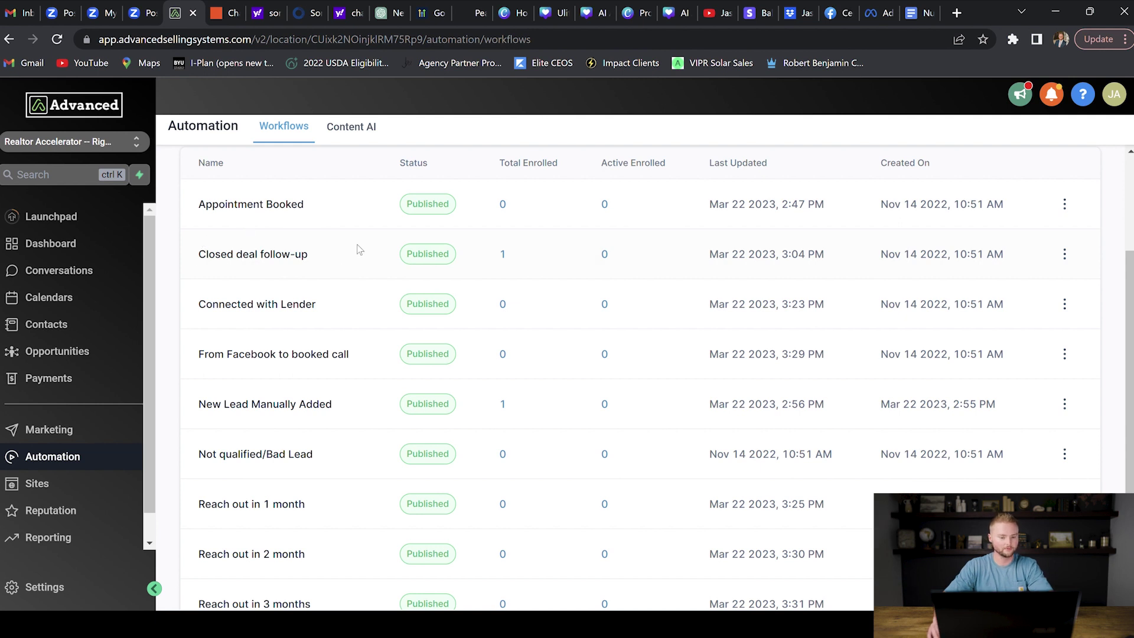
scroll(329, 237, "down", 1)
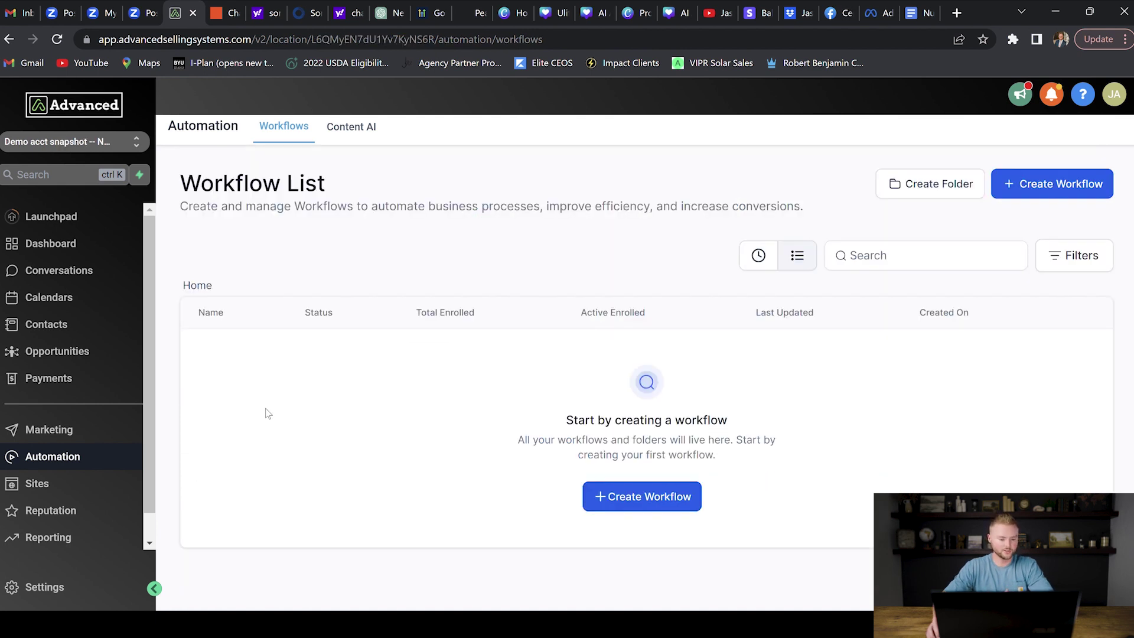
Step: Open Sites to view the demo sub-account's empty Funnels tab
left_click(71, 484)
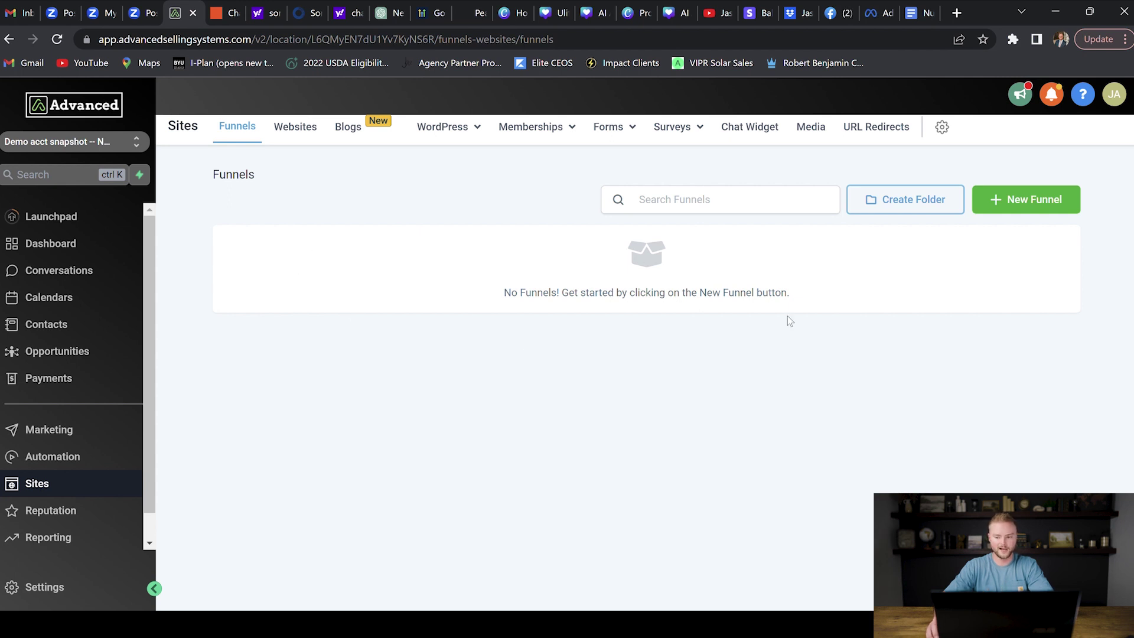
Step: Search the funnel template library for 'real' and import the Real Estate Property funnel
left_click(1030, 198)
left_click(501, 250)
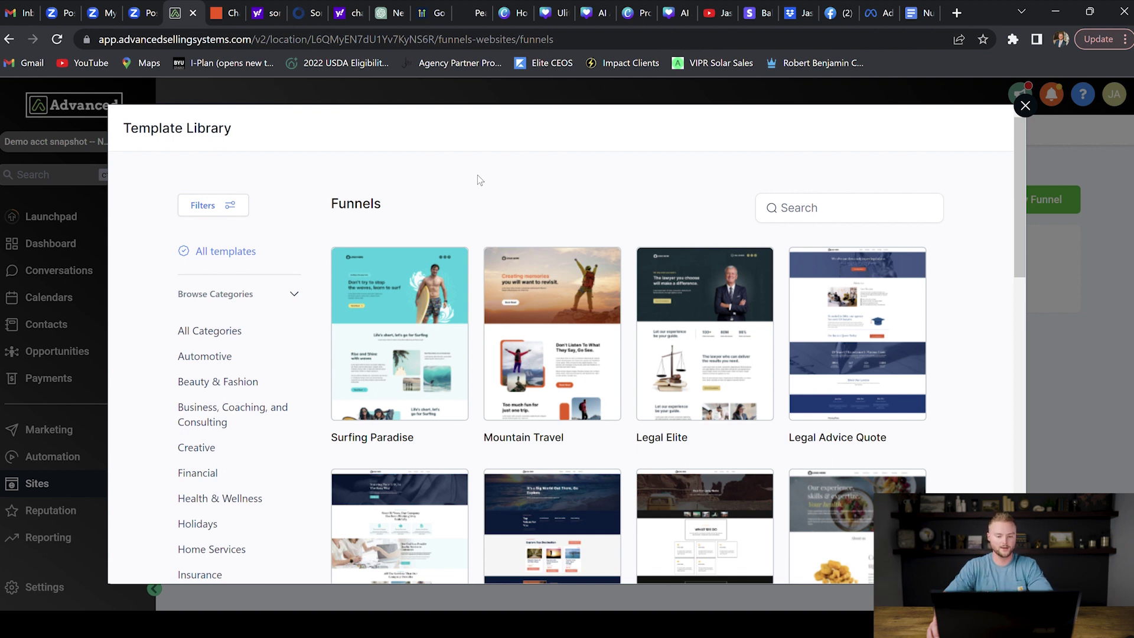
left_click(840, 214)
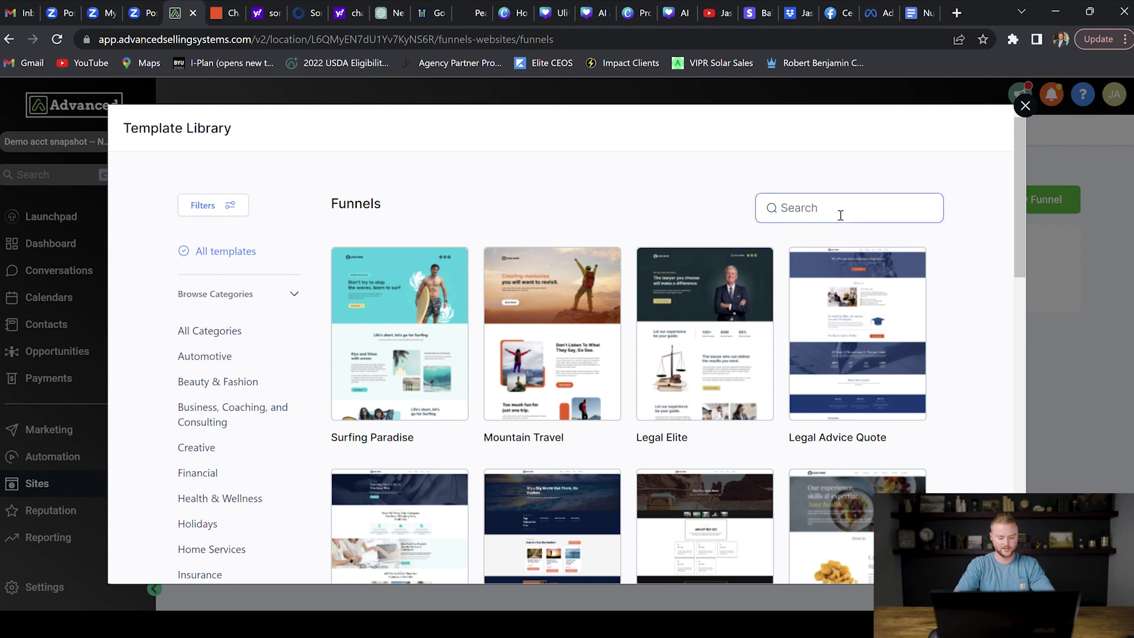
type("real")
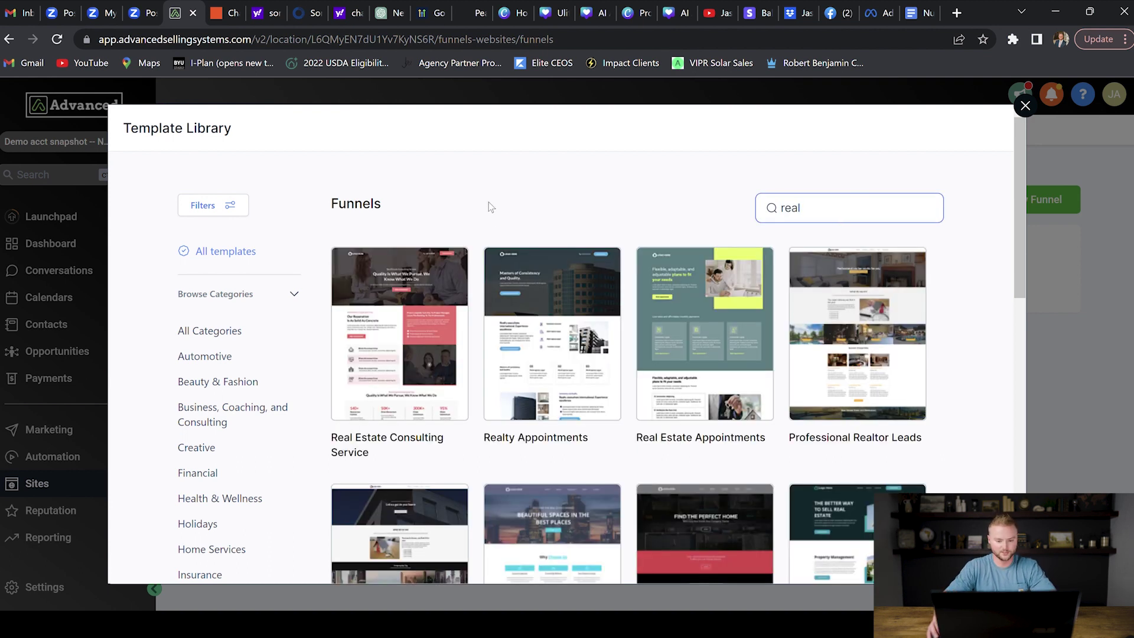
scroll(488, 203, "down", 5)
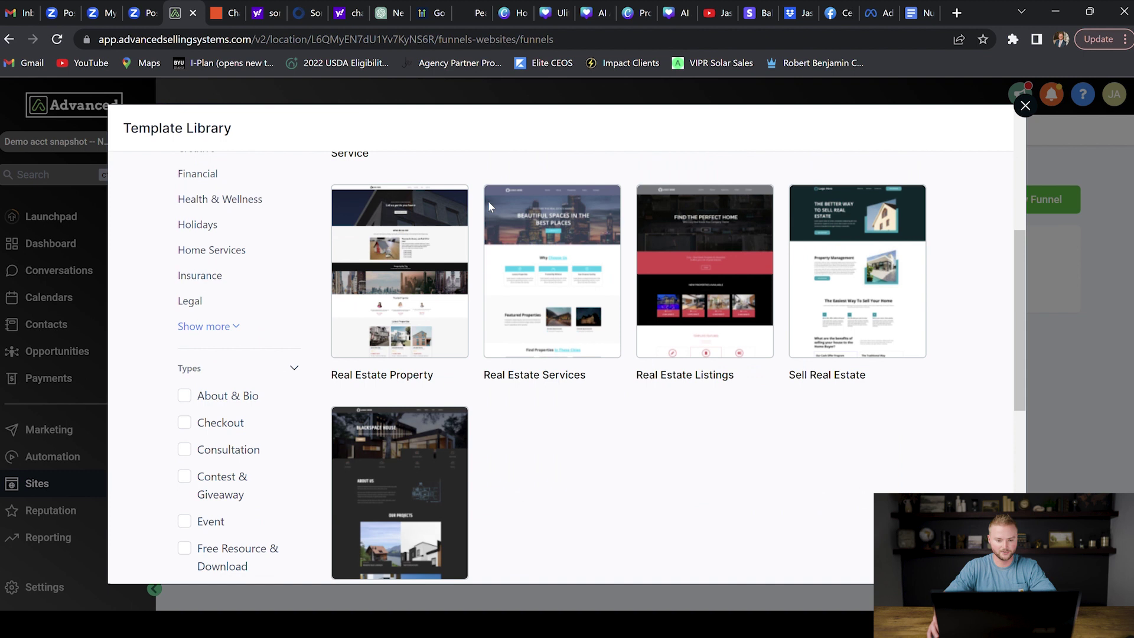
left_click(414, 207)
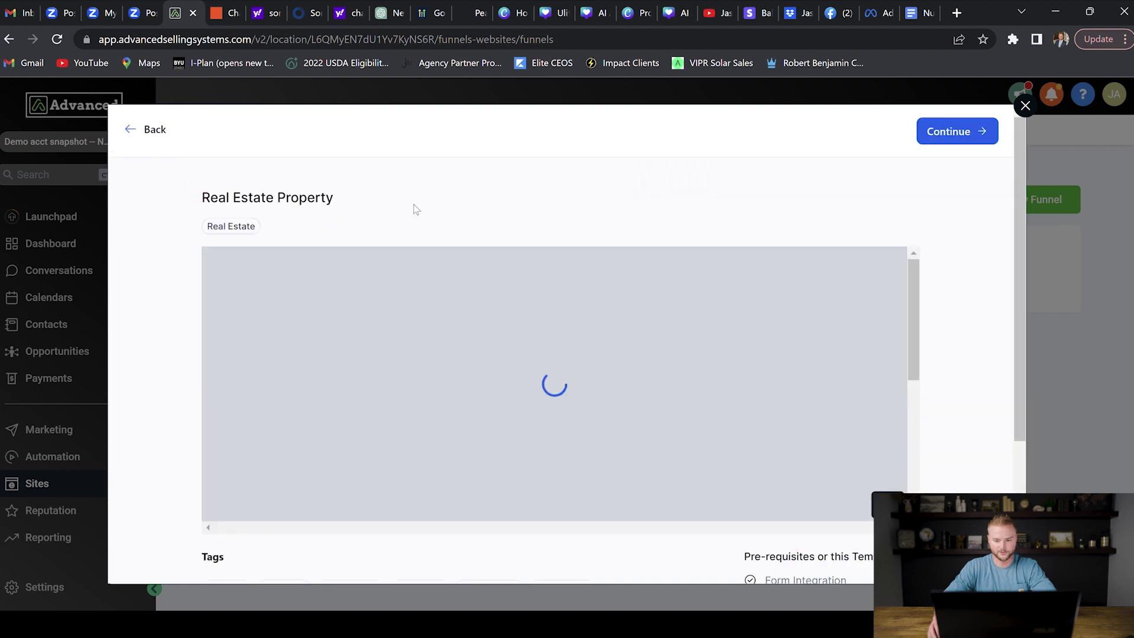
left_click(945, 132)
left_click(715, 171)
left_click(834, 276)
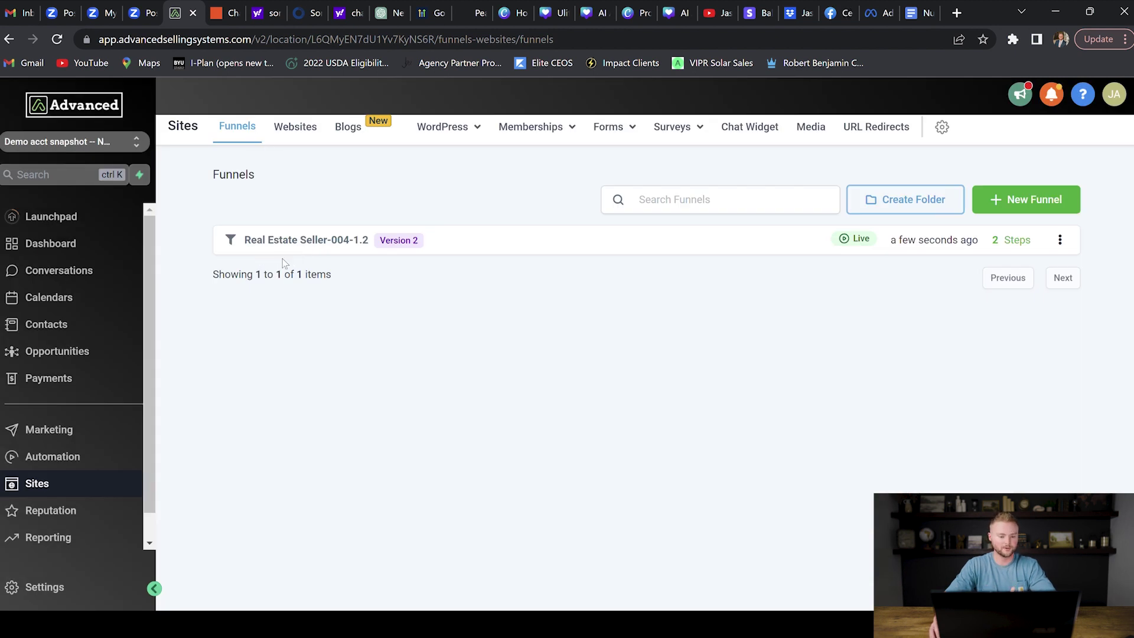
Step: Search the funnel library for 'real estate' and import the Real Estate Design funnel
left_click(1022, 200)
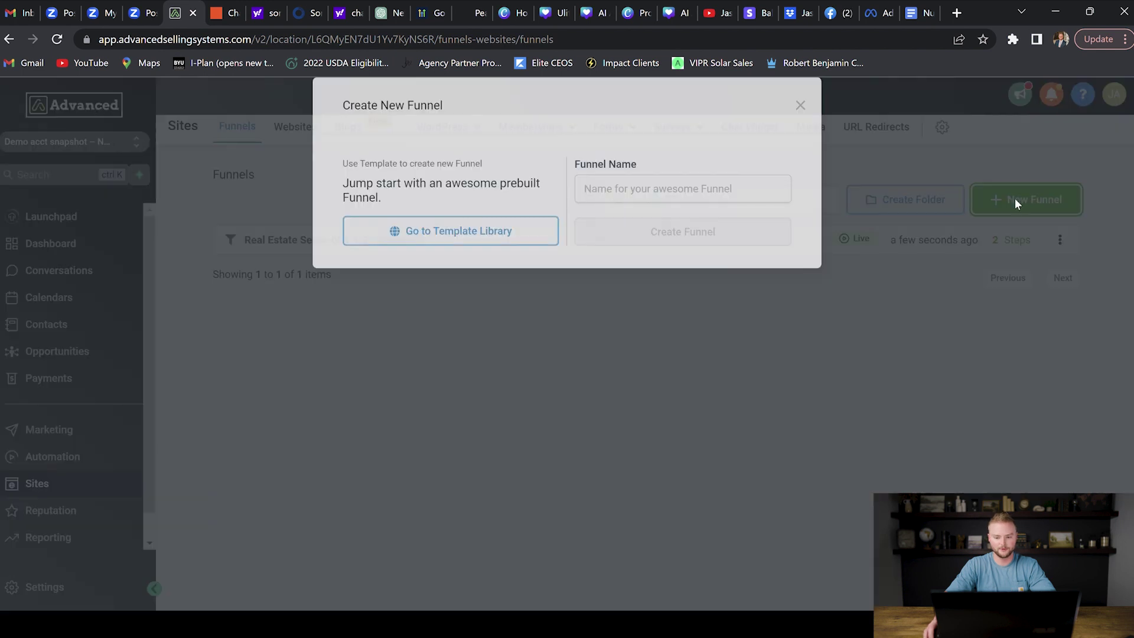
left_click(452, 260)
left_click(808, 211)
type("real estate")
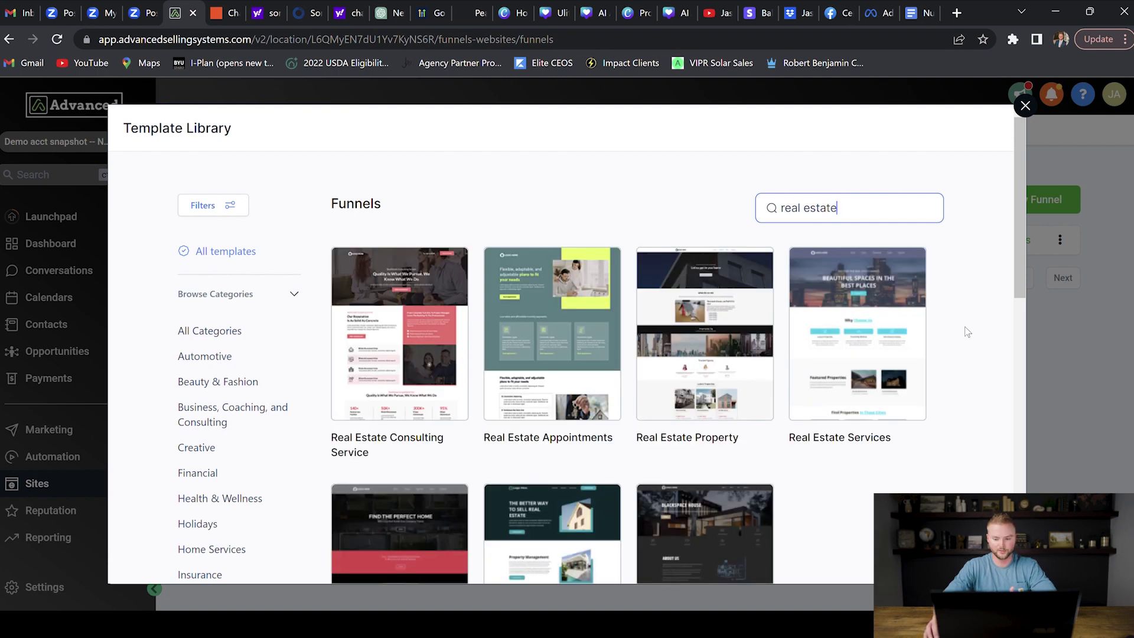
scroll(968, 332, "down", 3)
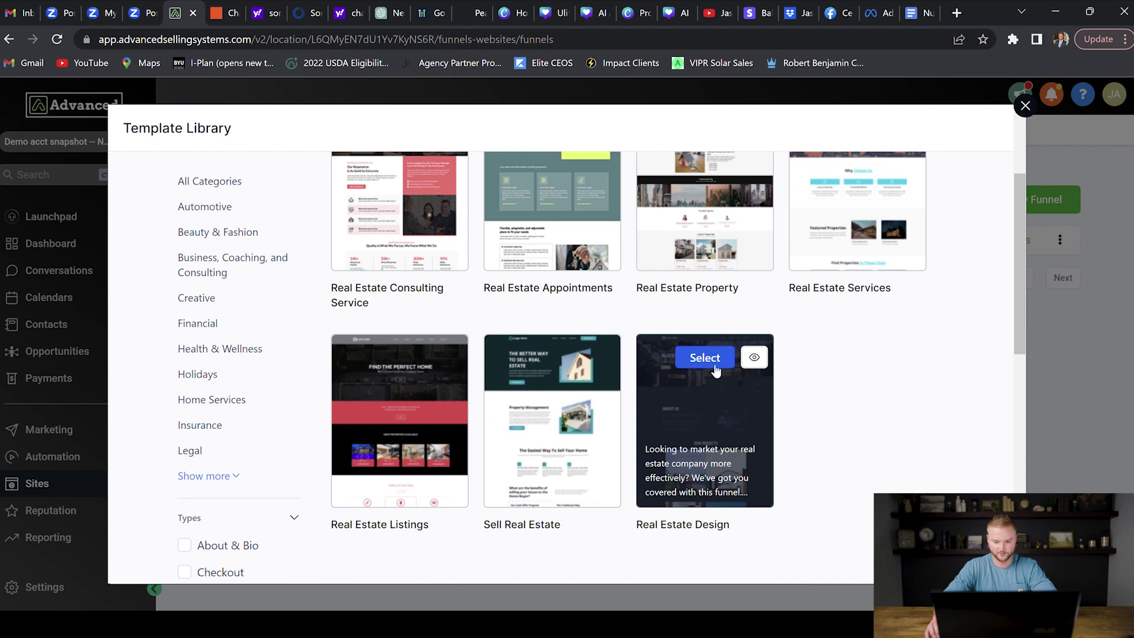
left_click(713, 361)
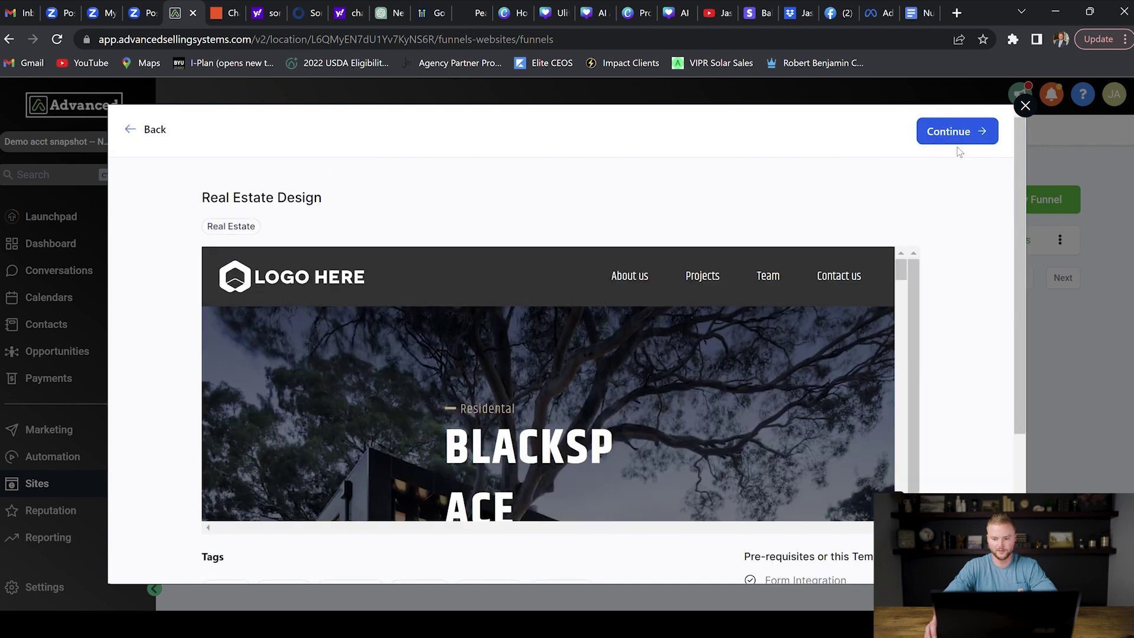
left_click(969, 141)
left_click(714, 170)
left_click(894, 291)
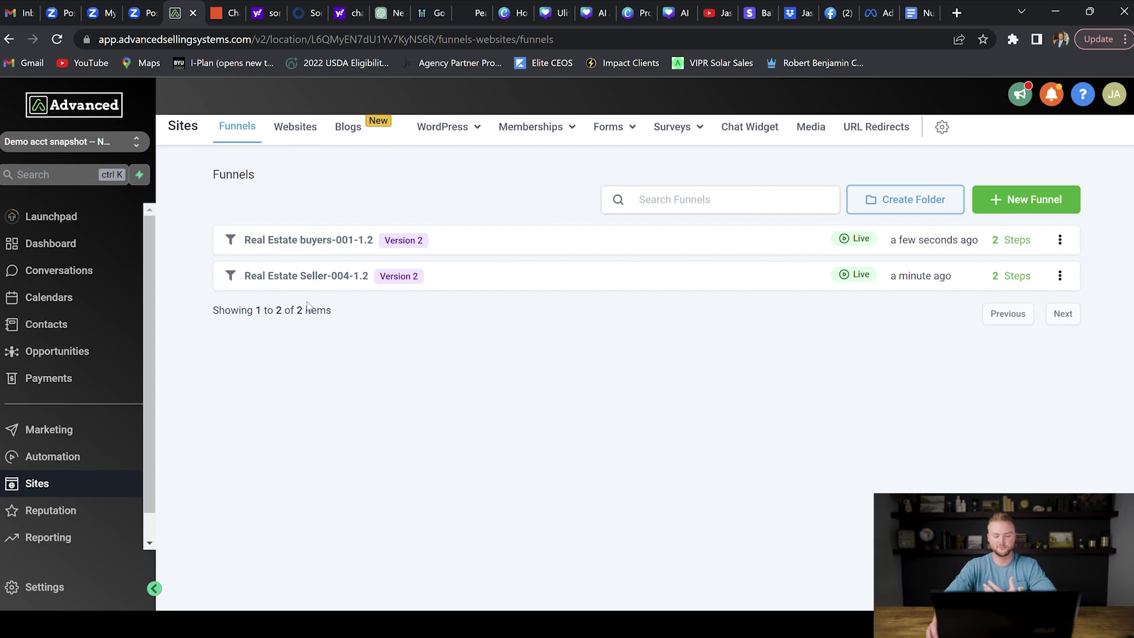
Step: Switch to Websites and bring up the prebuilt website template library
left_click(307, 130)
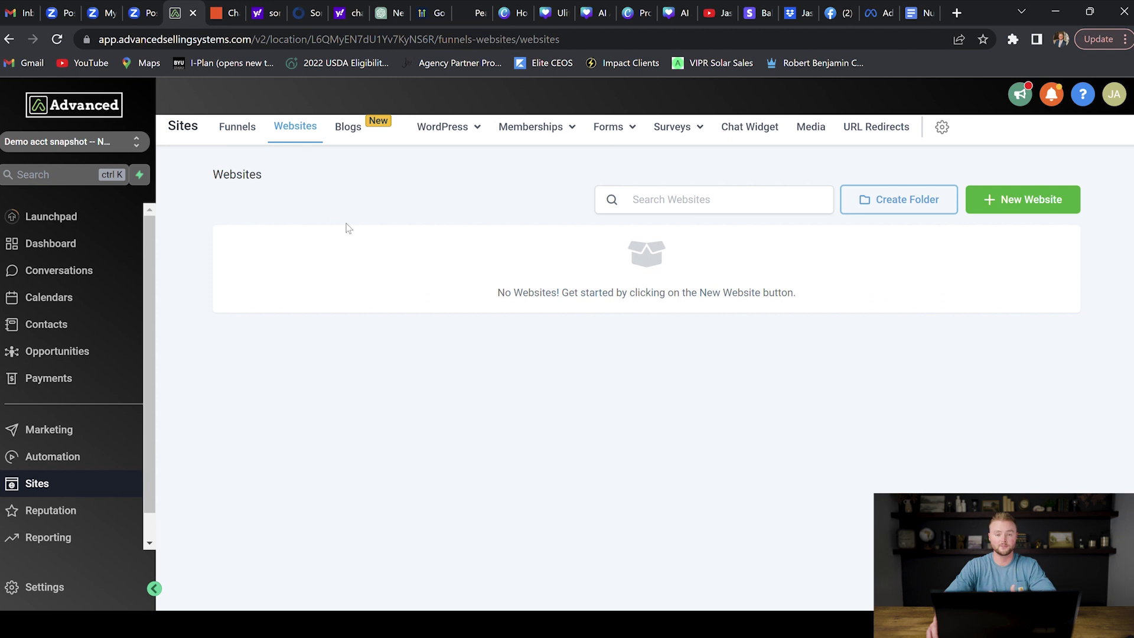
left_click(1038, 204)
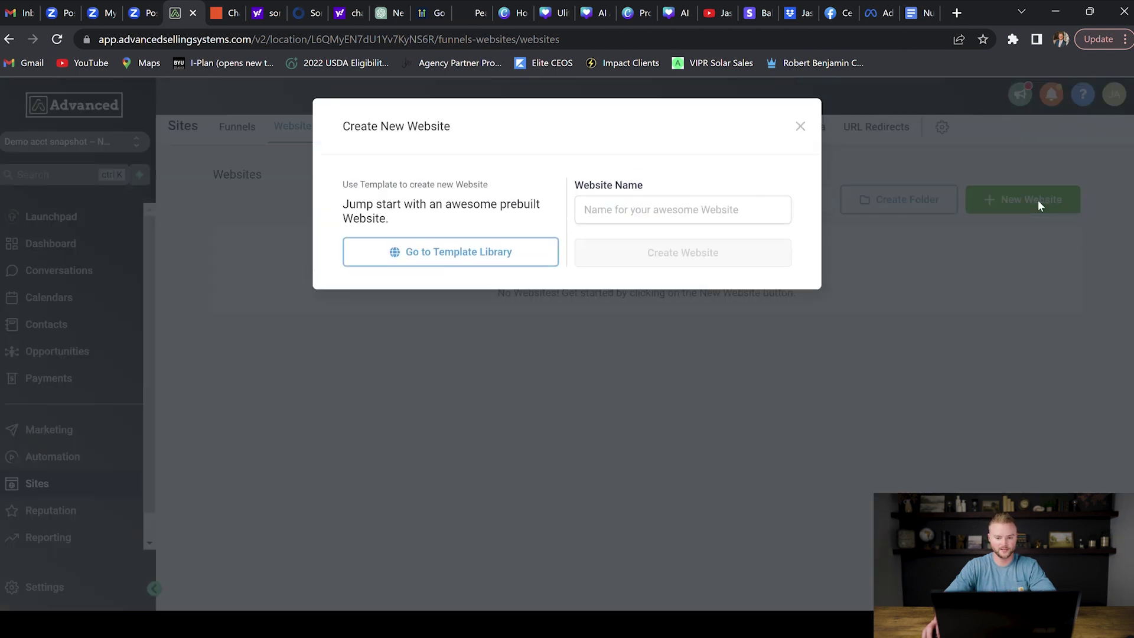
left_click(479, 251)
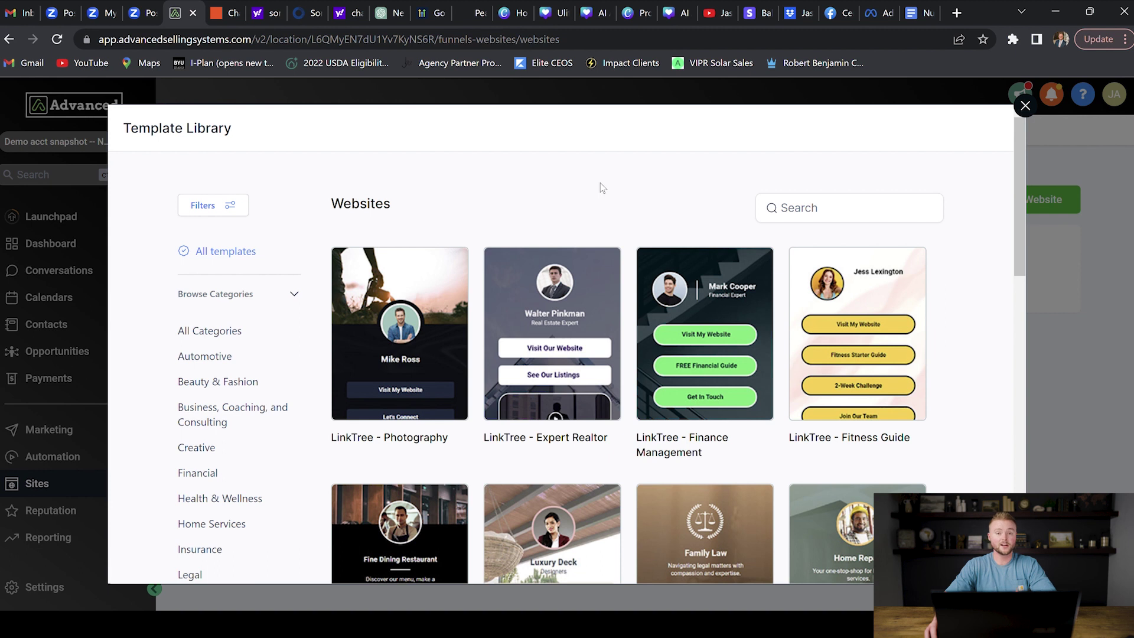
Step: Preview LinkTree - Expert Realtor, agree to the usage terms, and import it
mouse_move(562, 288)
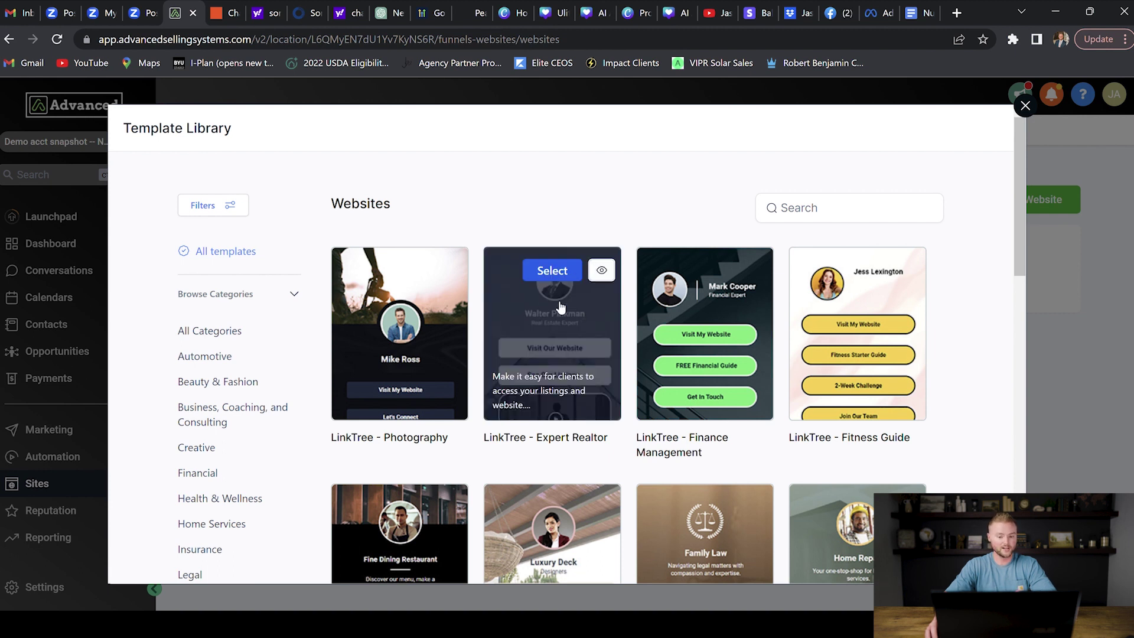
left_click(557, 269)
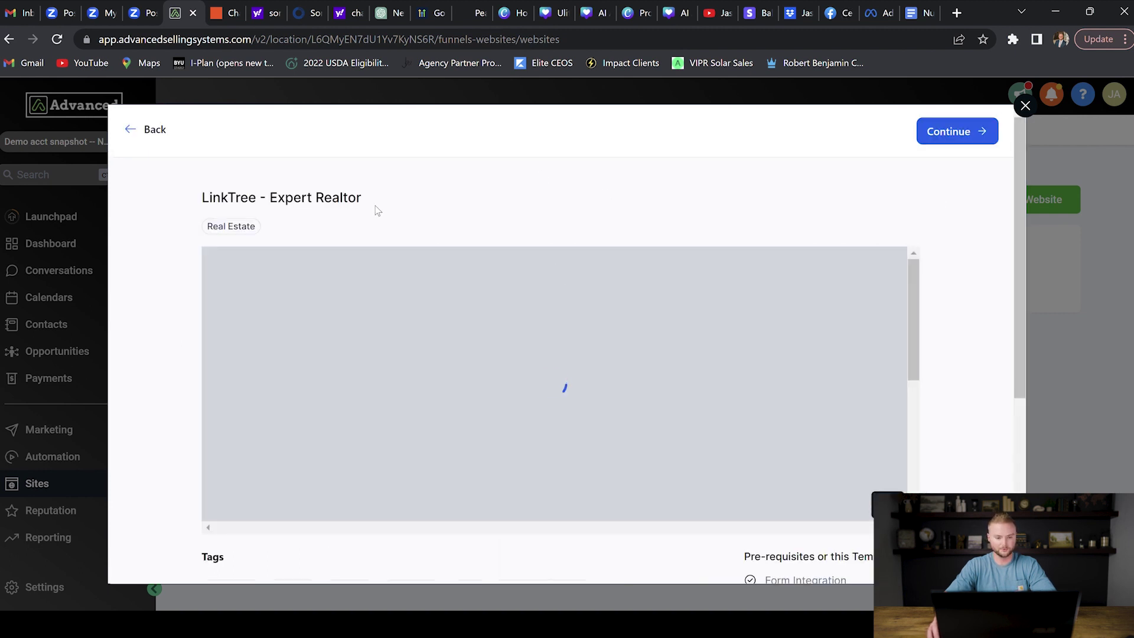
scroll(649, 310, "down", 5)
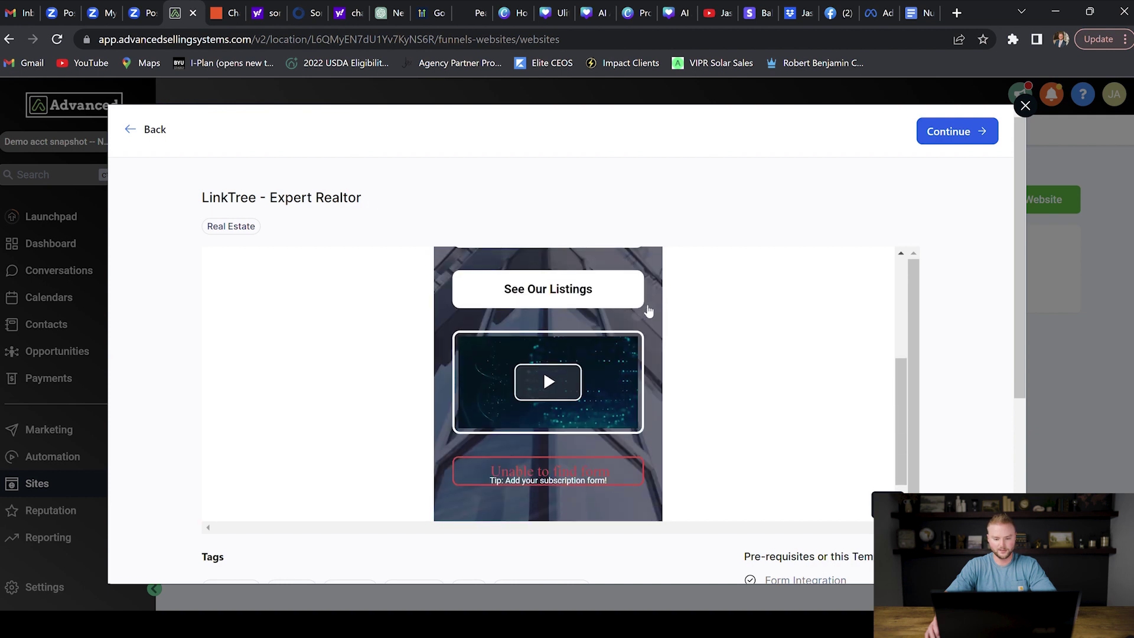
scroll(650, 325, "up", 5)
scroll(564, 357, "down", 3)
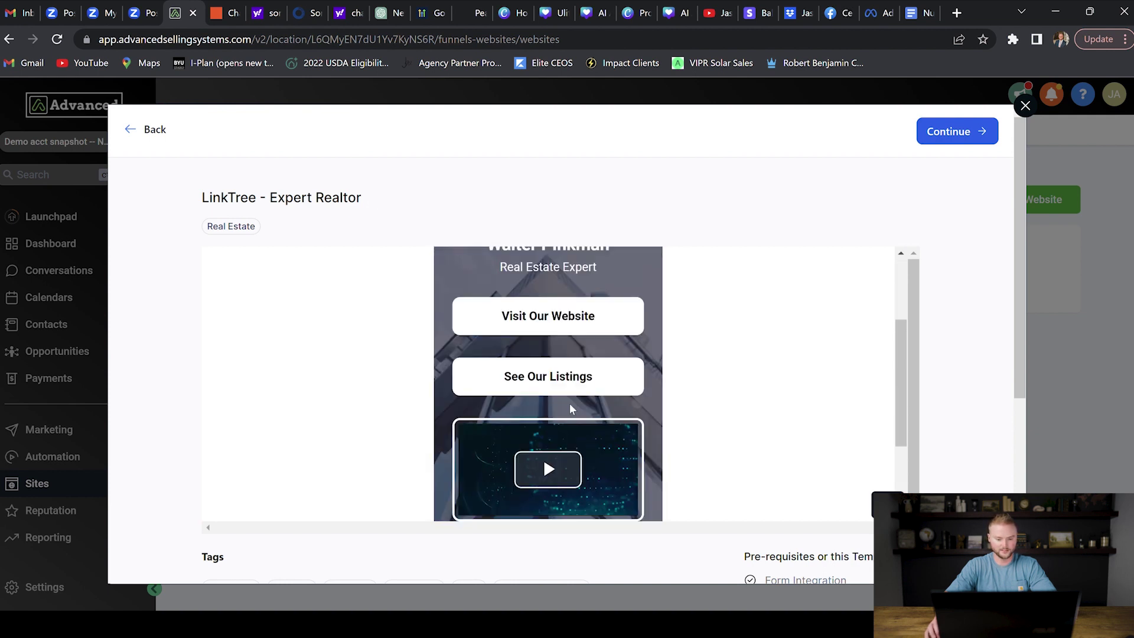
scroll(564, 356, "down", 3)
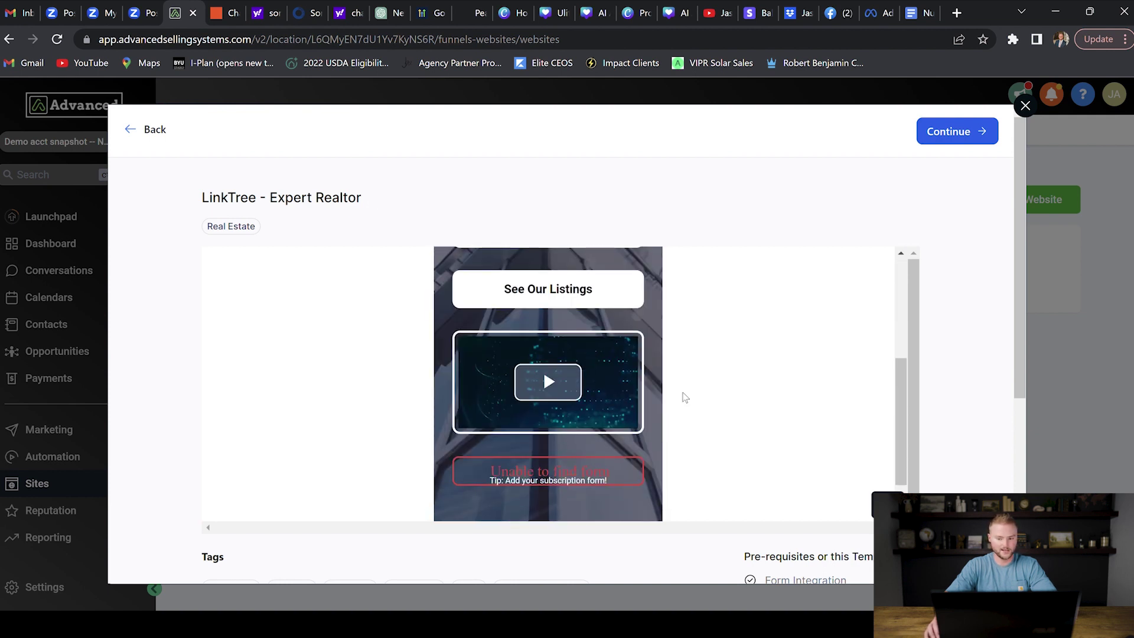
scroll(726, 358, "up", 5)
left_click(966, 141)
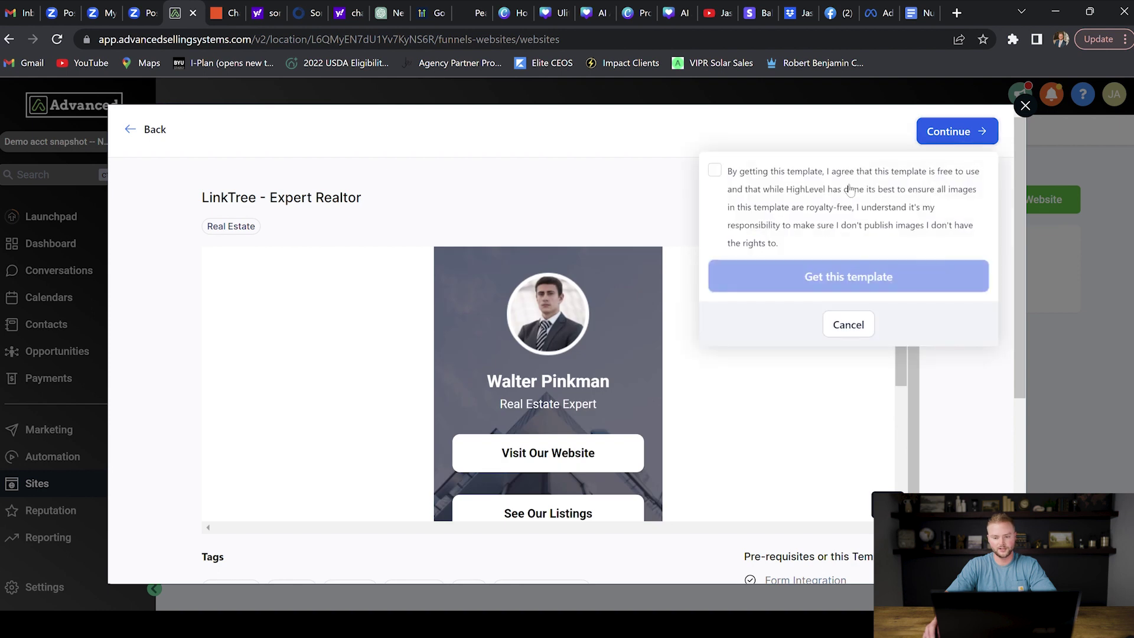
left_click(715, 170)
left_click(830, 277)
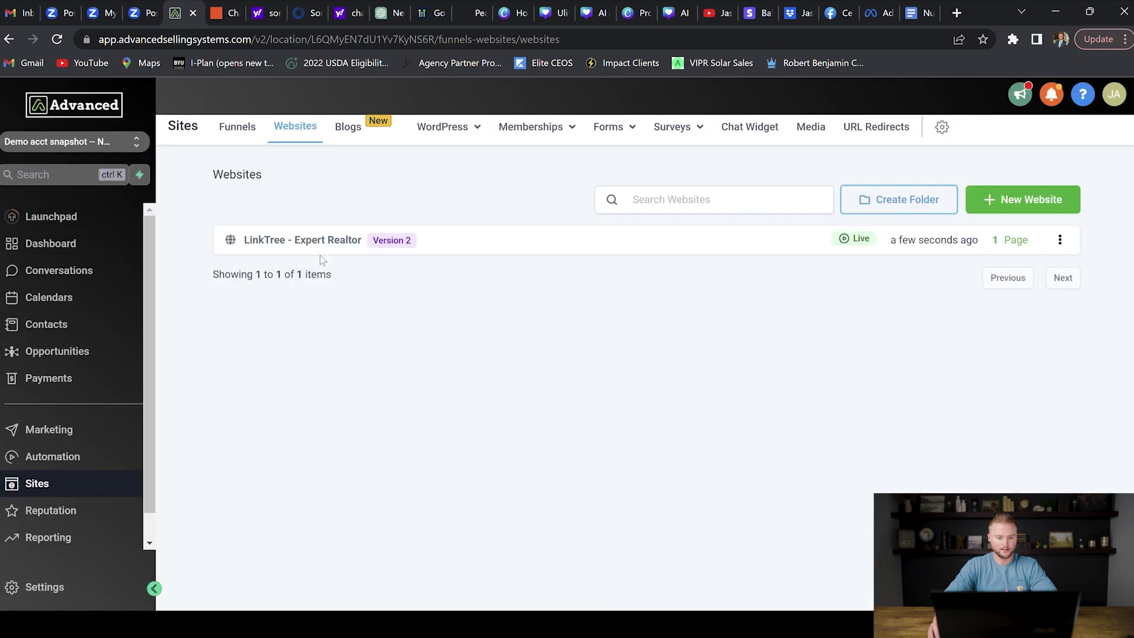
Step: Search website templates for 'real estate' and import Real Estate Property Sales
left_click(1030, 210)
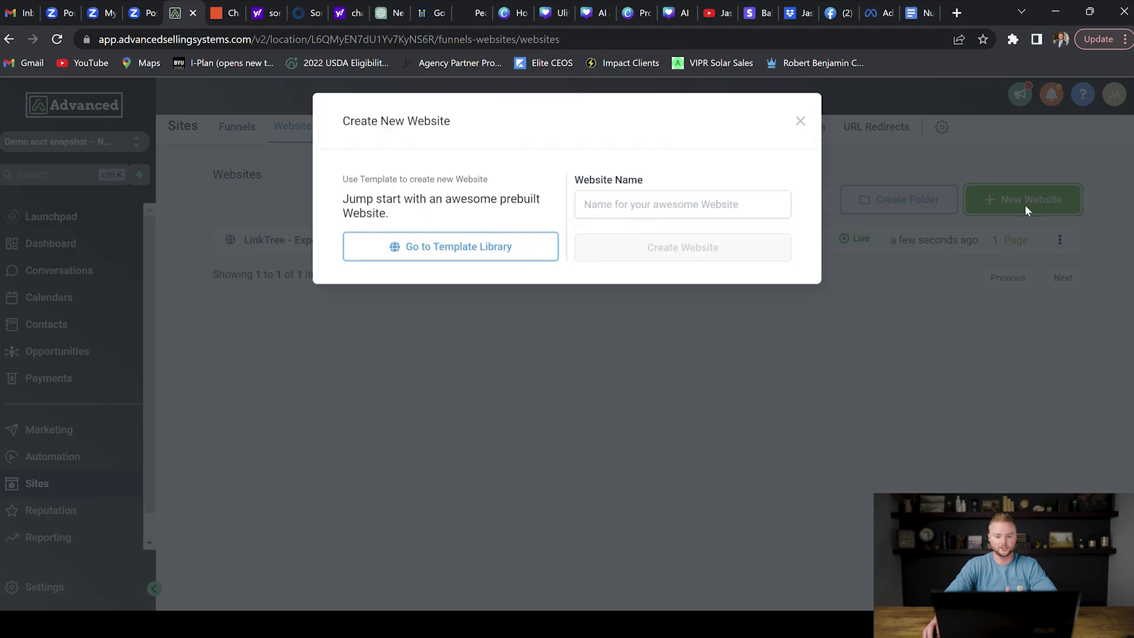
left_click(455, 251)
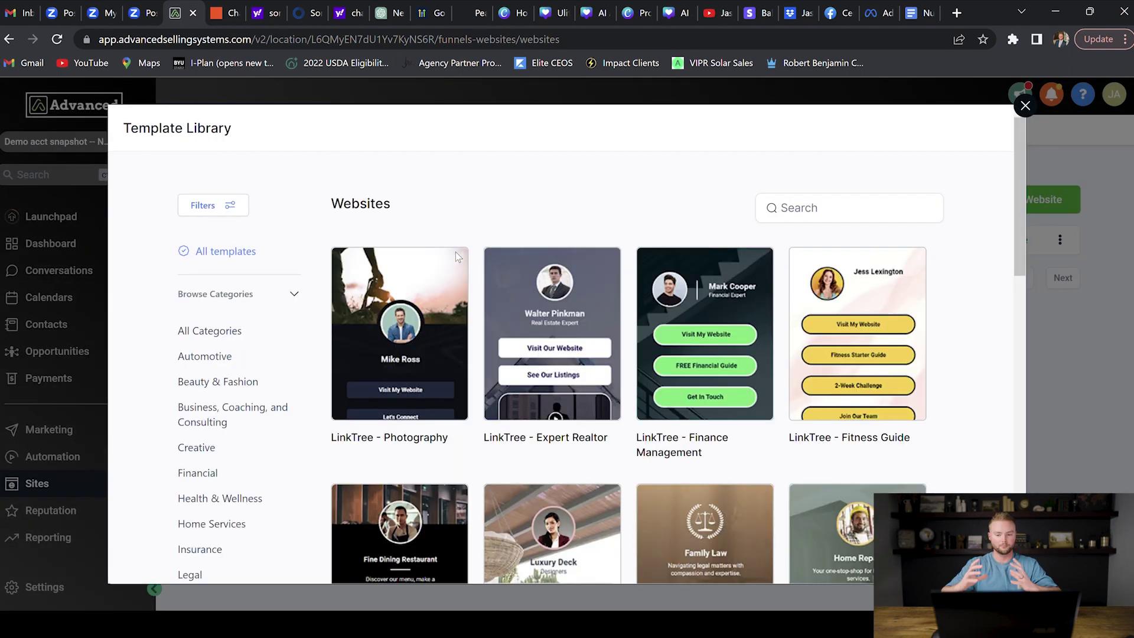
left_click(821, 214)
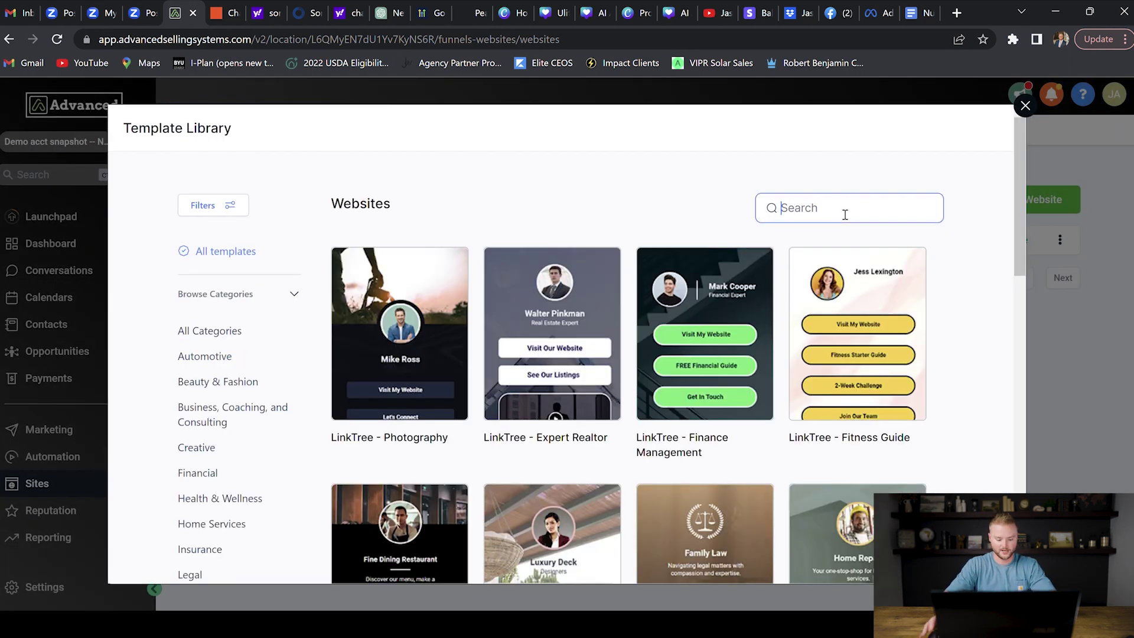
type("real estate")
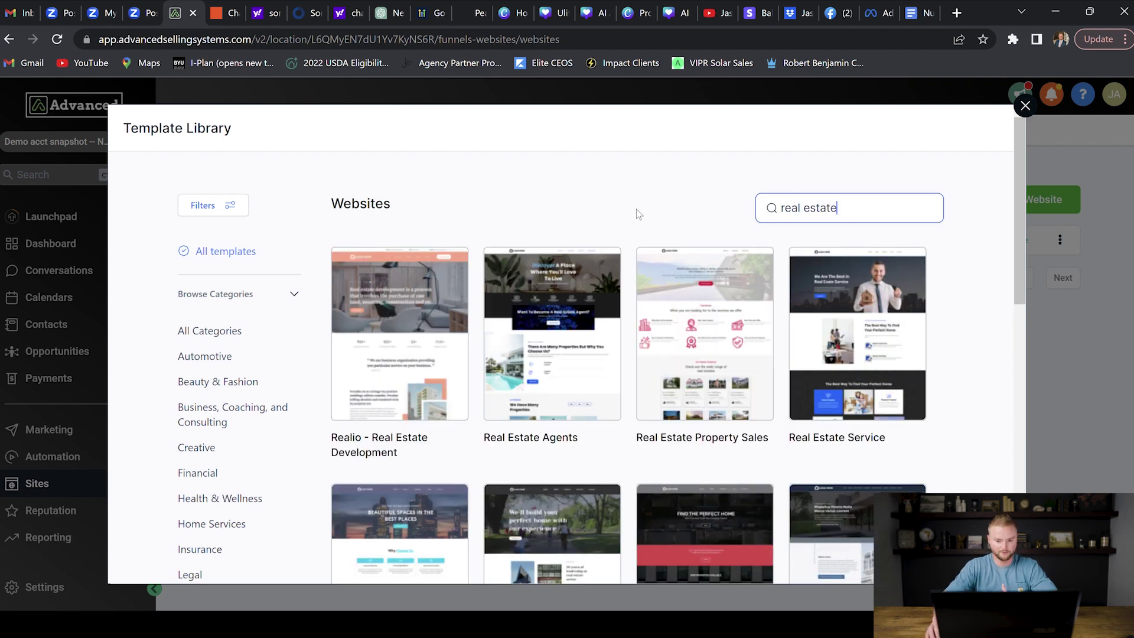
scroll(632, 201, "down", 3)
scroll(629, 171, "down", 3)
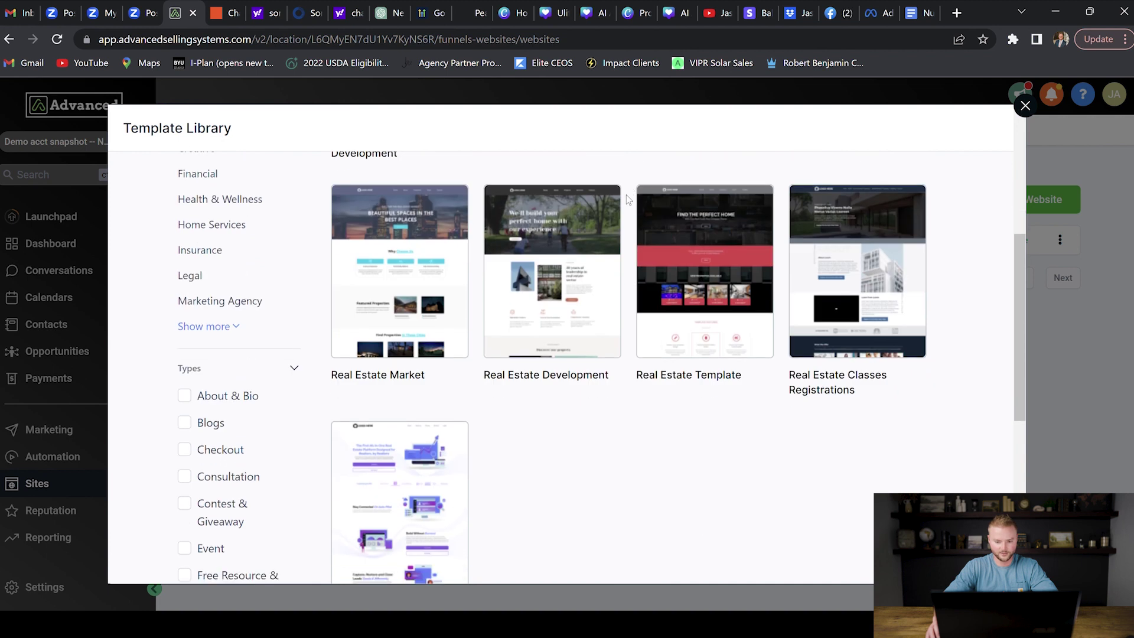
scroll(608, 207, "up", 4)
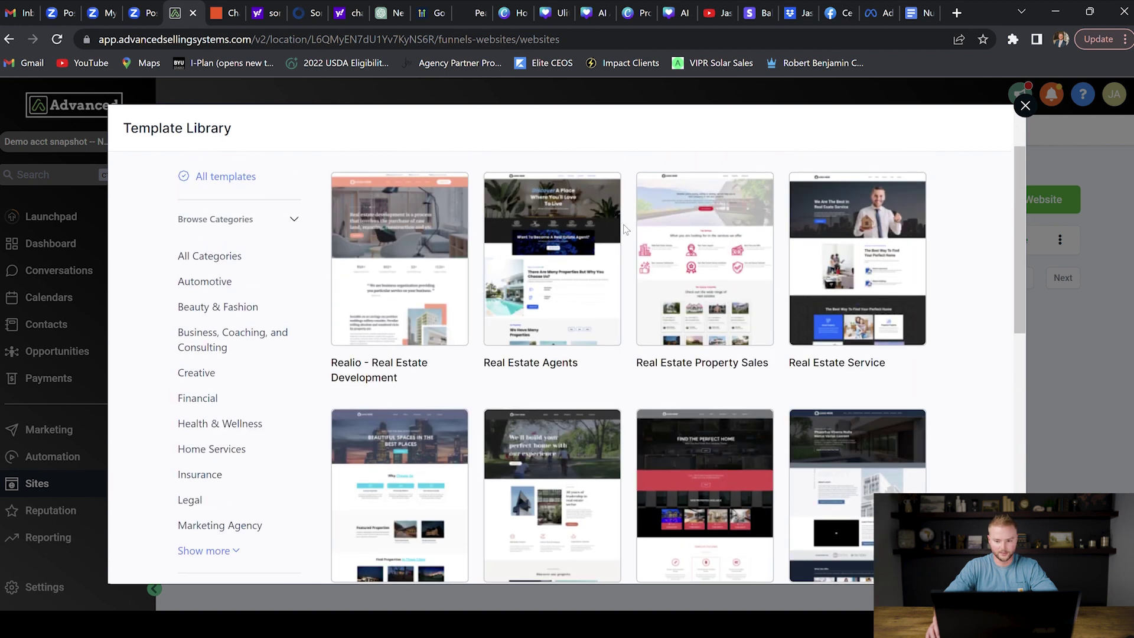
left_click(696, 199)
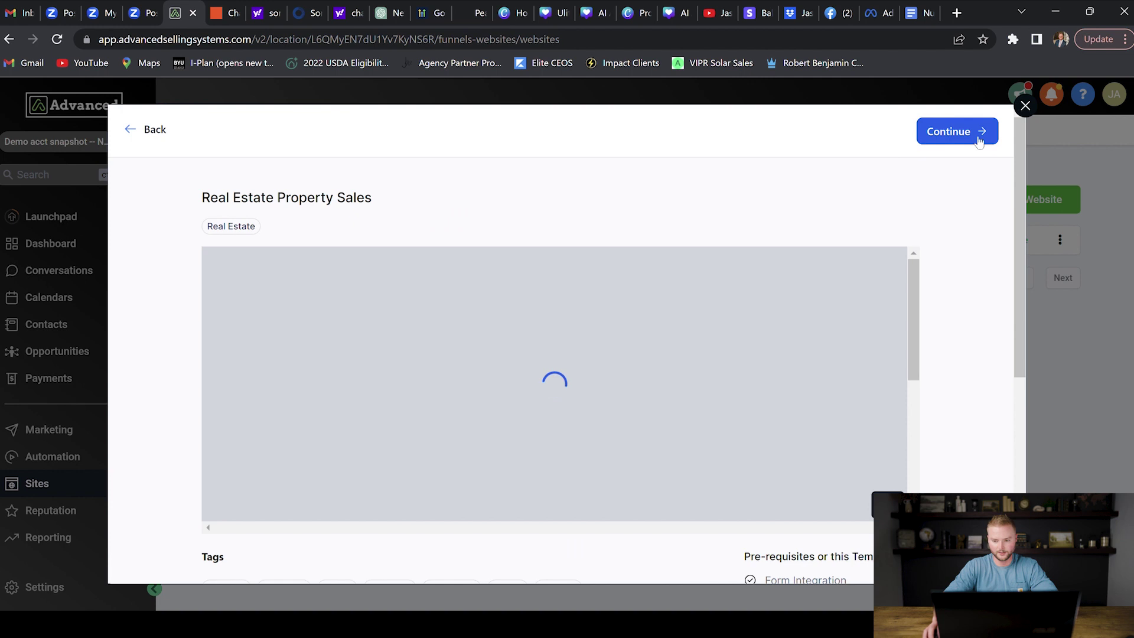
left_click(983, 134)
left_click(714, 171)
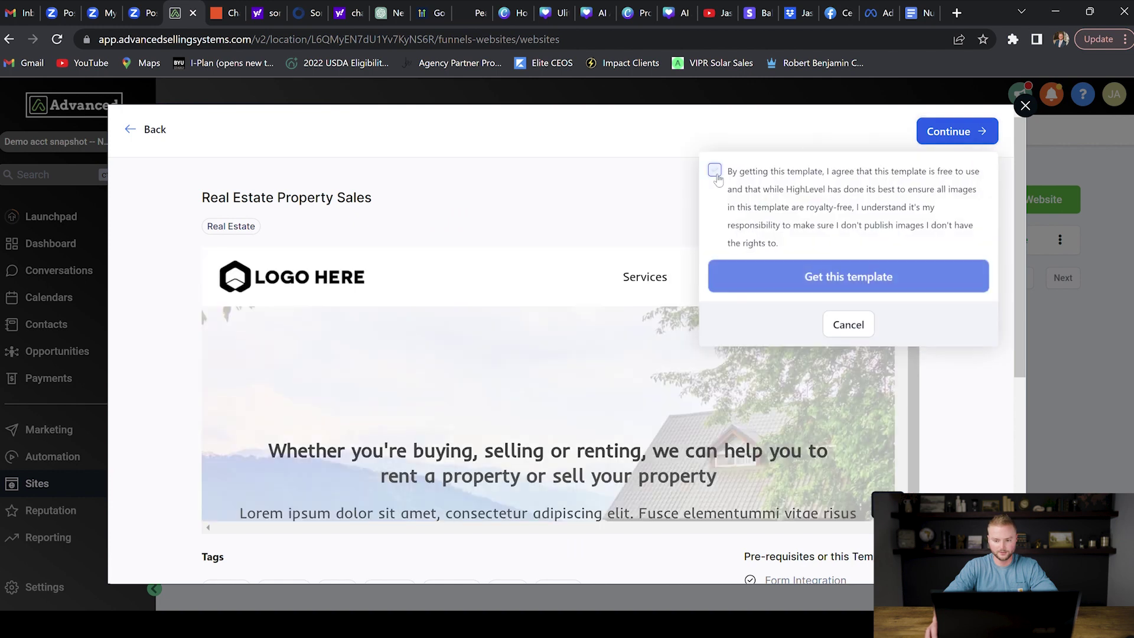
left_click(838, 278)
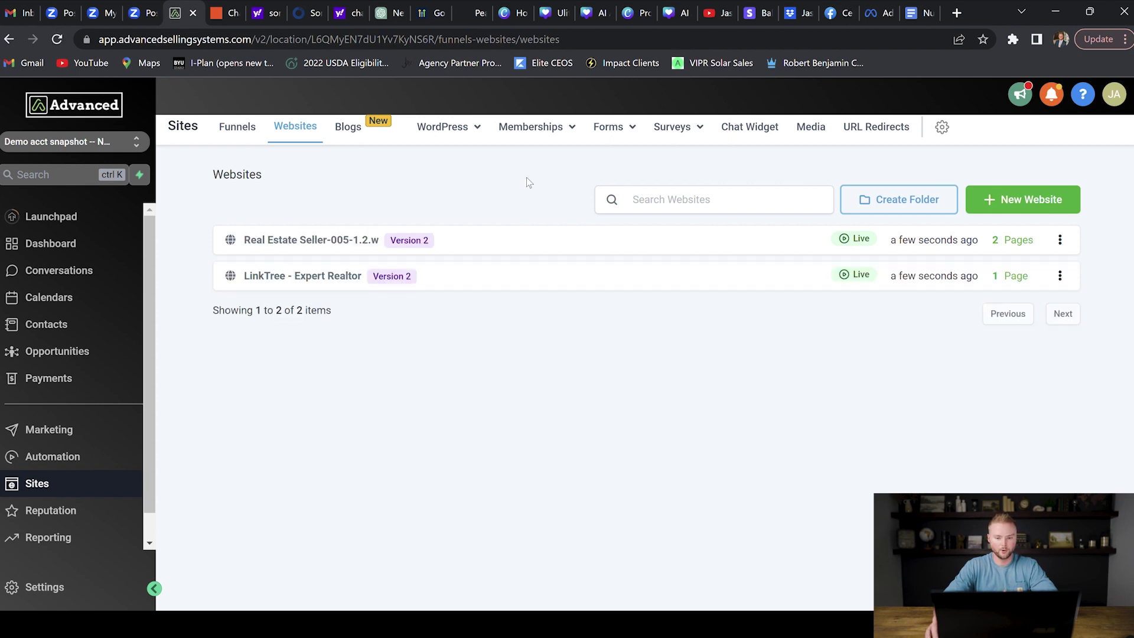
Step: Open the Forms builder and add a new blank form, Form 0
mouse_move(617, 129)
left_click(601, 160)
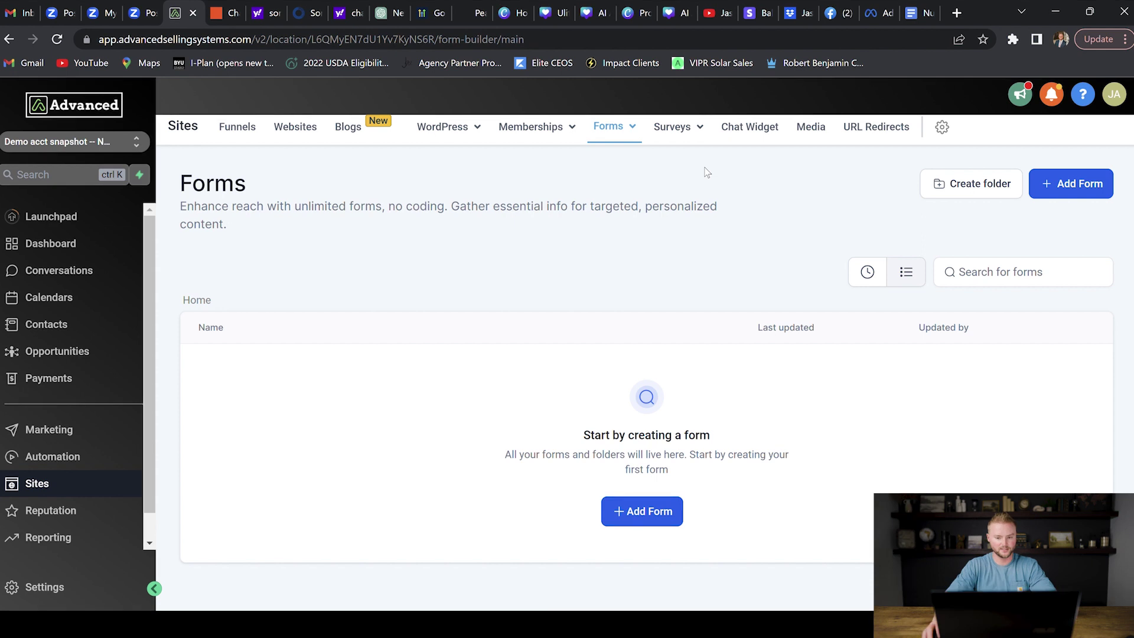
left_click(643, 513)
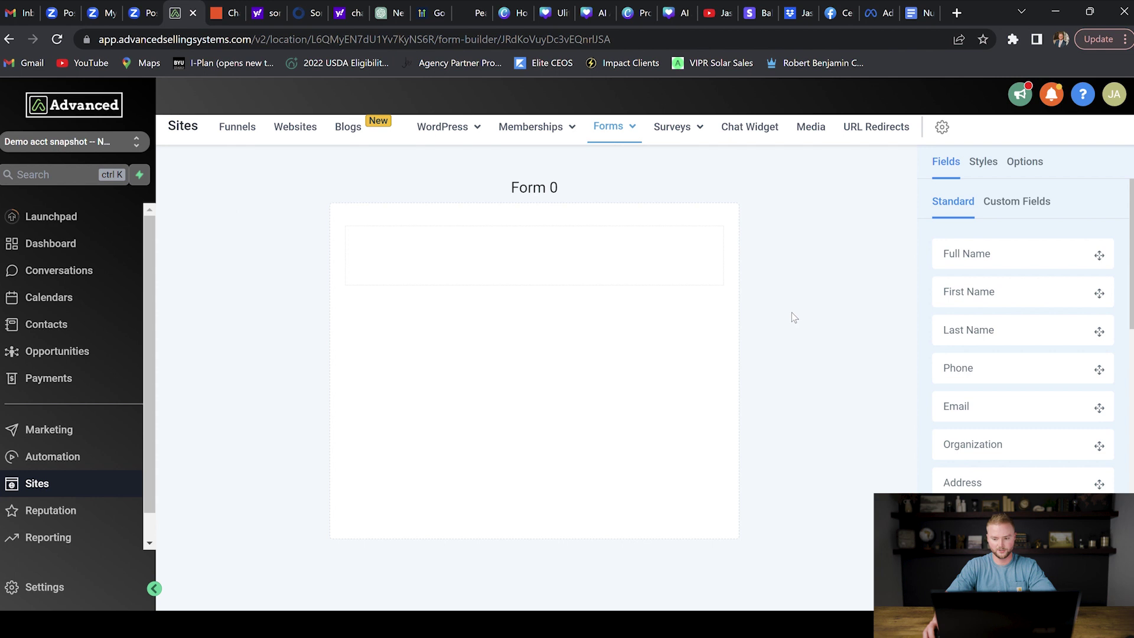
Step: Add First Name, Last Name, Email and Phone fields to Form 0
left_click_drag(987, 296, 476, 239)
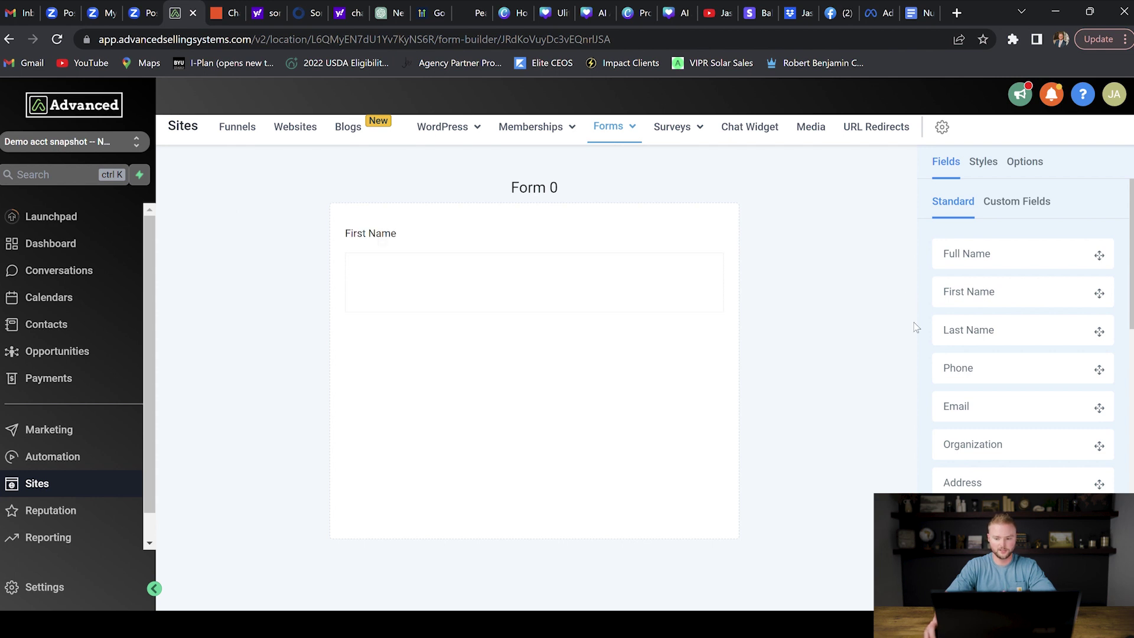
left_click_drag(990, 338, 513, 338)
left_click_drag(1035, 409, 456, 381)
left_click_drag(983, 379, 491, 436)
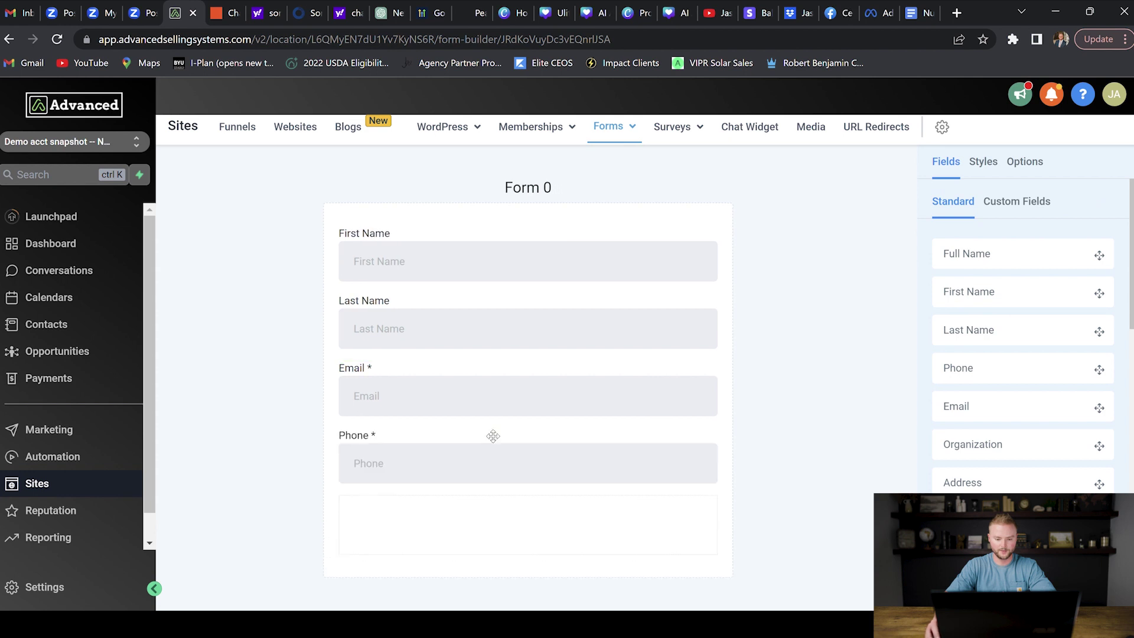
Step: Add a button at the bottom of the form and label it 'Submit'
scroll(1094, 372, "down", 7)
scroll(1085, 369, "down", 1)
left_click_drag(928, 493, 538, 518)
left_click(381, 525)
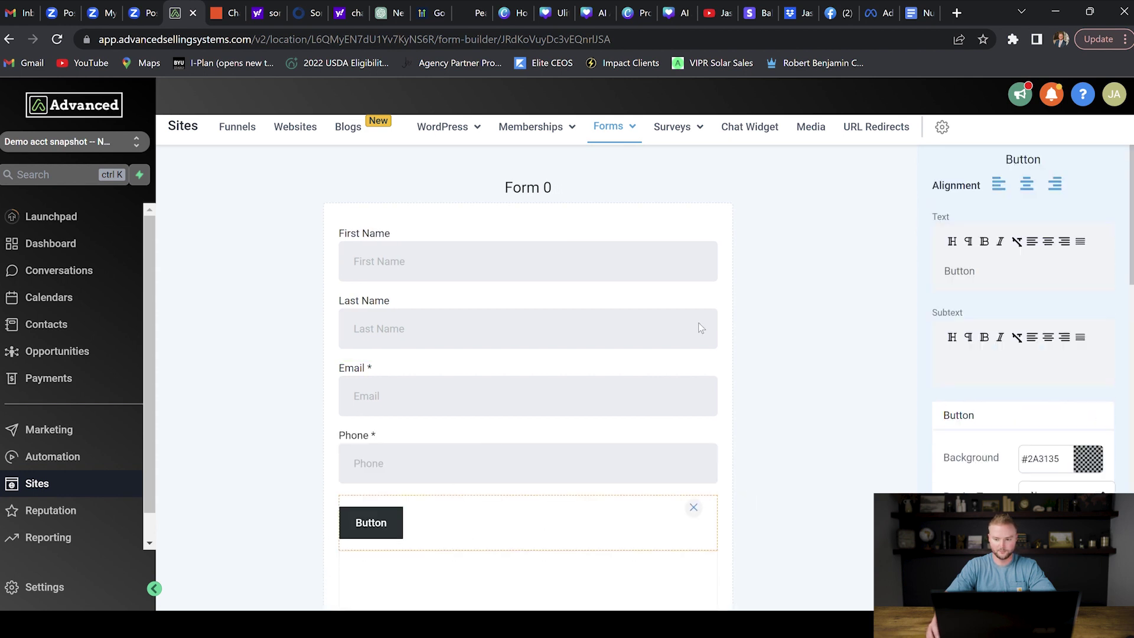
double_click(976, 275)
type("Submiy")
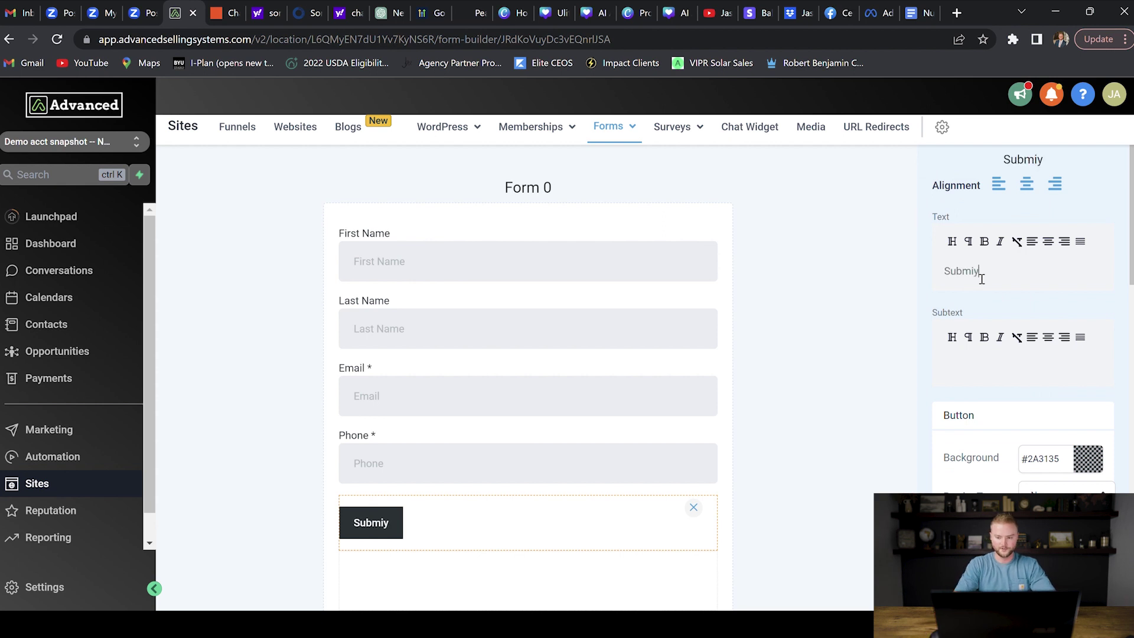
key("BackSpace")
type("t")
key("Escape")
Step: Add an Address field above the Submit button
scroll(992, 288, "up", 4)
scroll(992, 288, "up", 3)
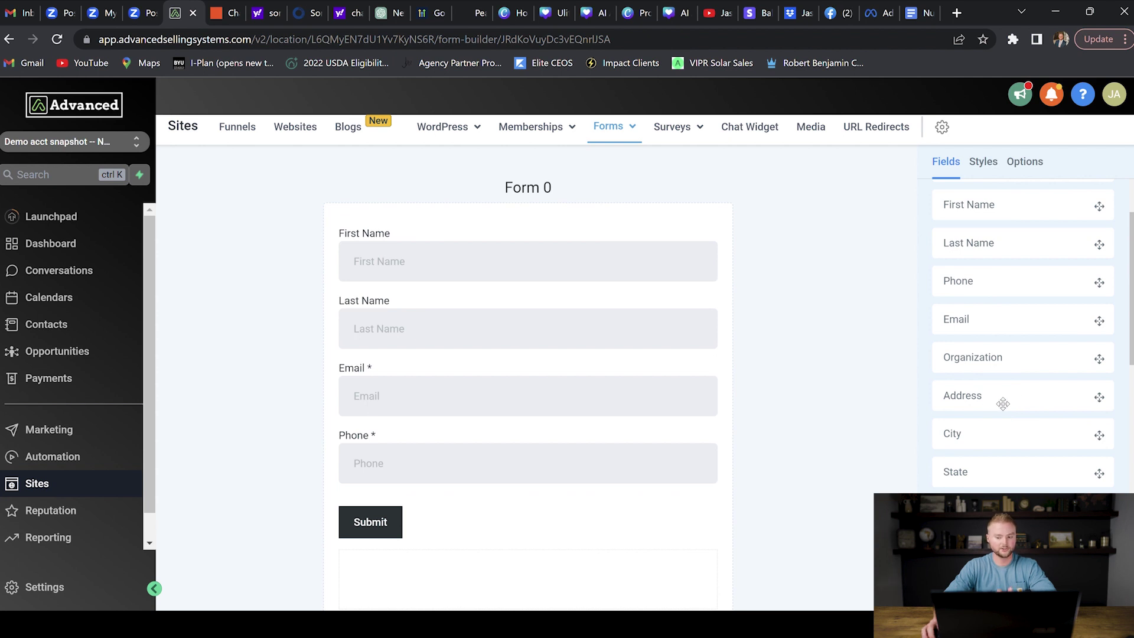
left_click_drag(1007, 403, 513, 498)
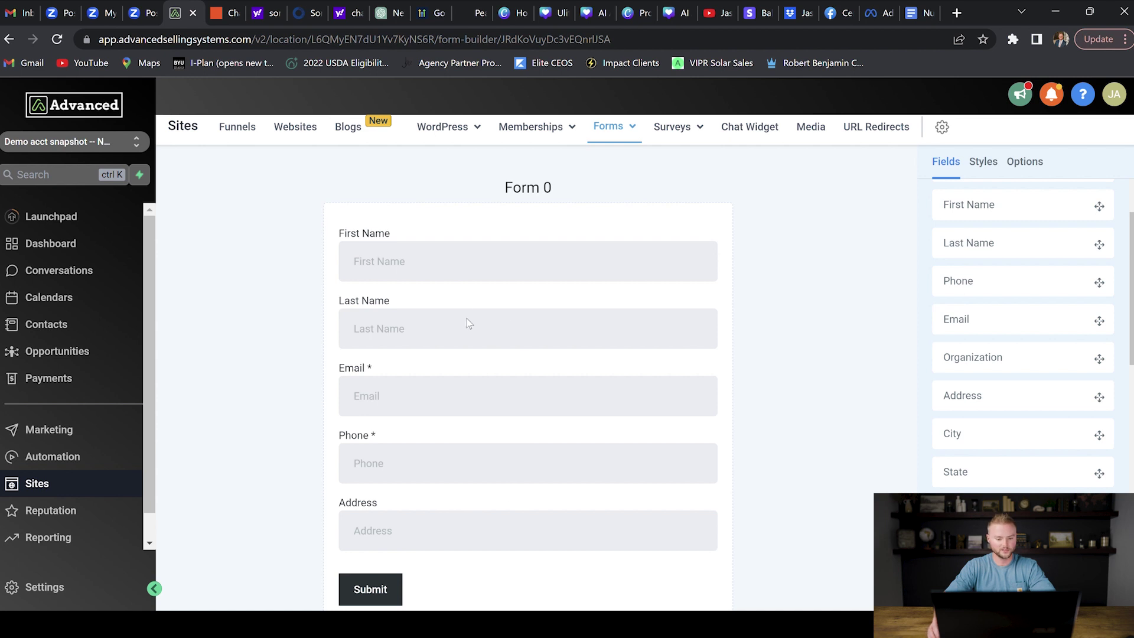
Step: Rename the form to 'Basic Realtor Form' in its settings
left_click(1025, 162)
triple_click(1012, 250)
type("Basic Realtor Form")
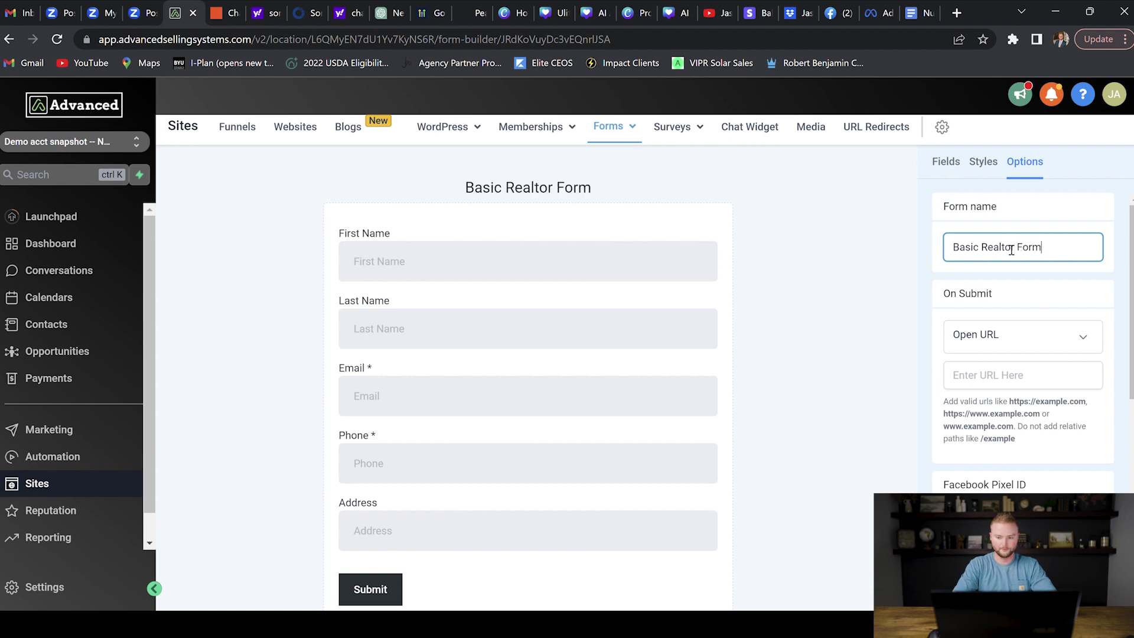
left_click(814, 294)
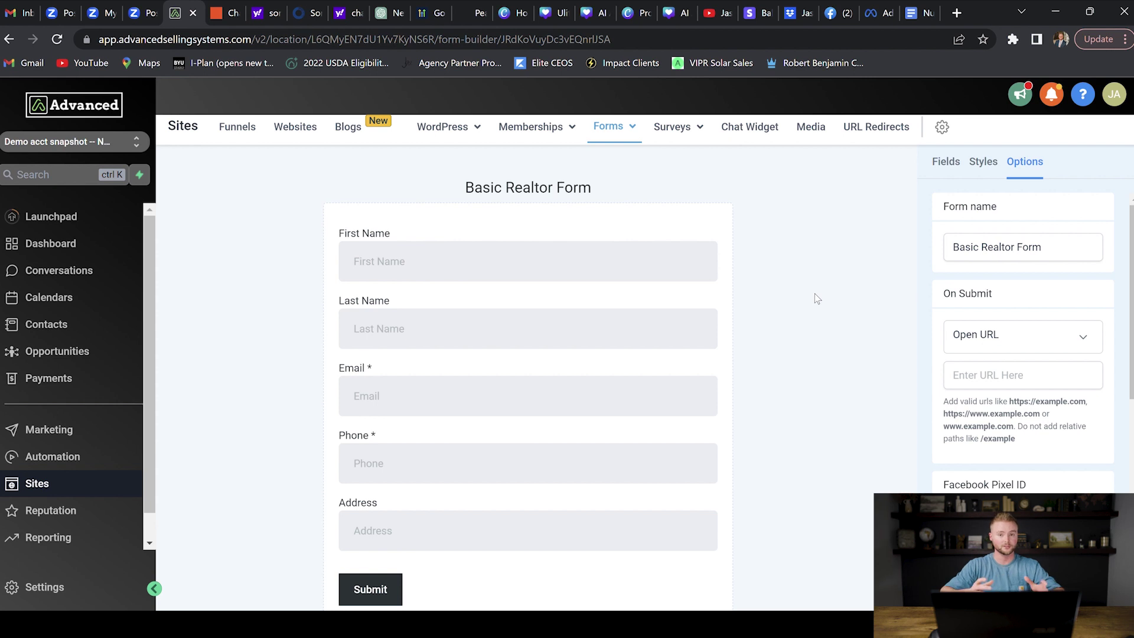
Step: Review the available custom fields, then go to the empty Surveys list
left_click(948, 166)
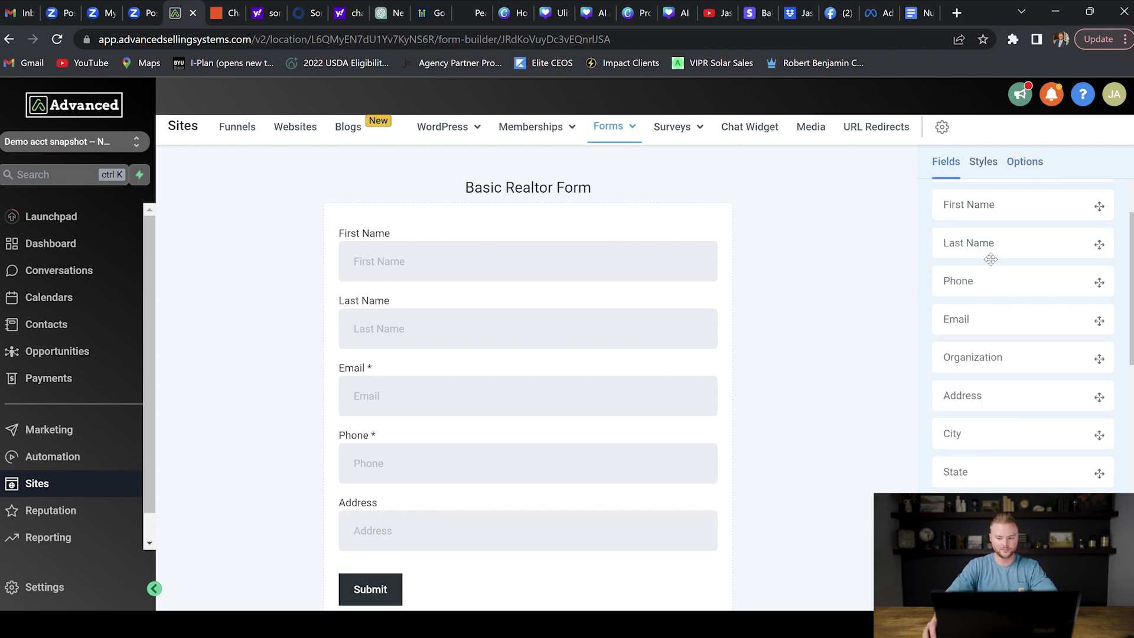
left_click(1022, 207)
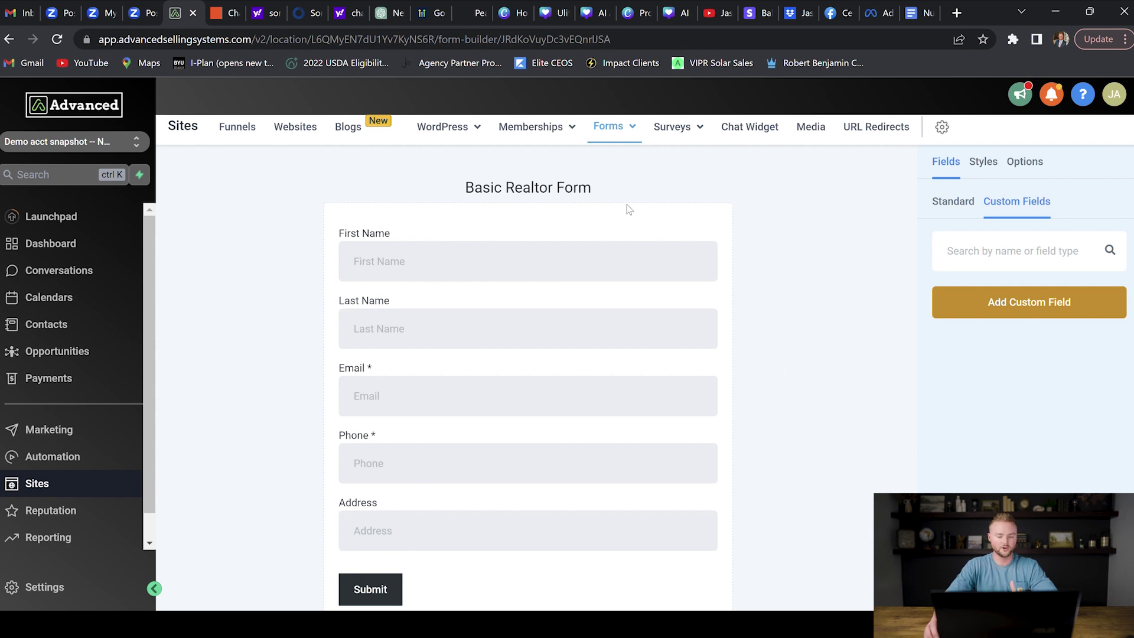
mouse_move(627, 126)
left_click(671, 158)
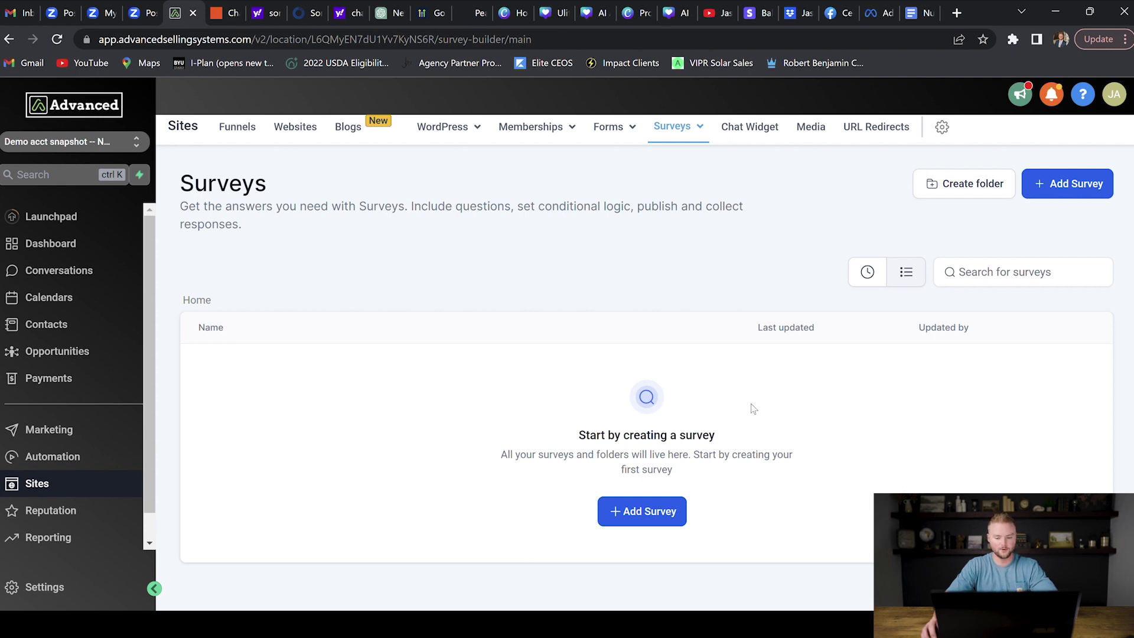
Step: Start a new blank survey and add two more slides, making three
left_click(650, 511)
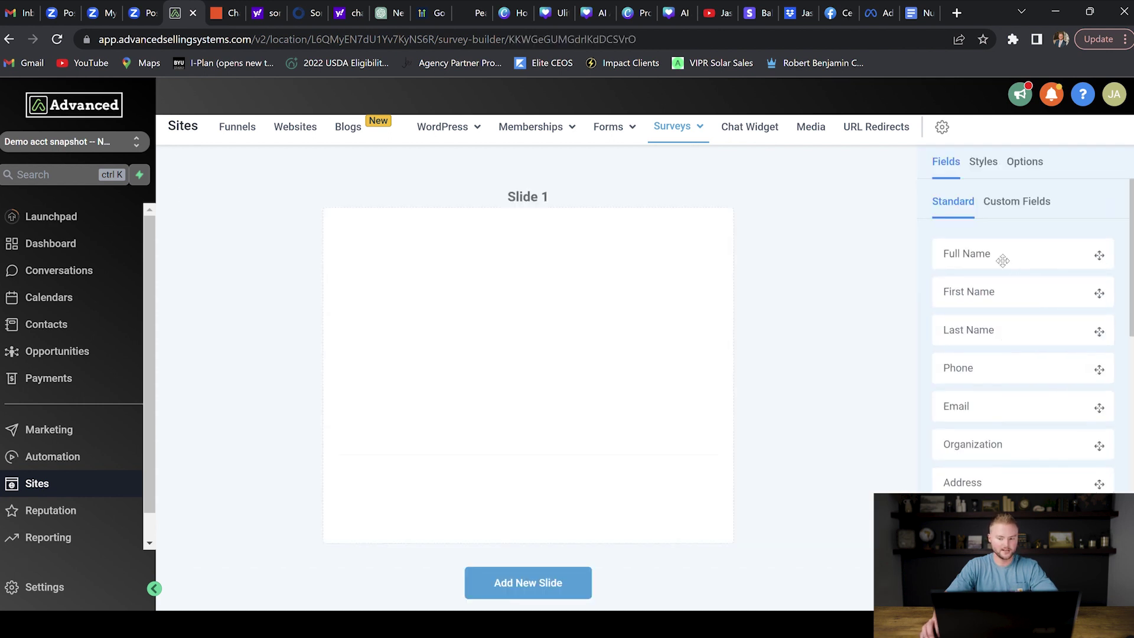
scroll(1003, 260, "down", 7)
scroll(1007, 265, "up", 5)
scroll(1011, 268, "up", 2)
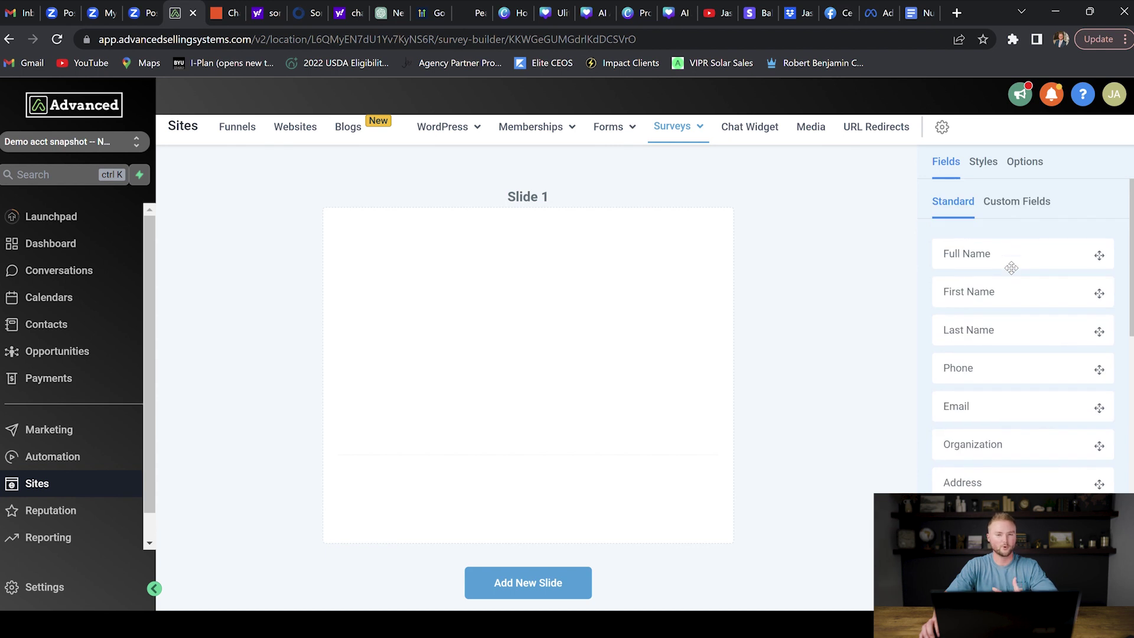
left_click(1018, 202)
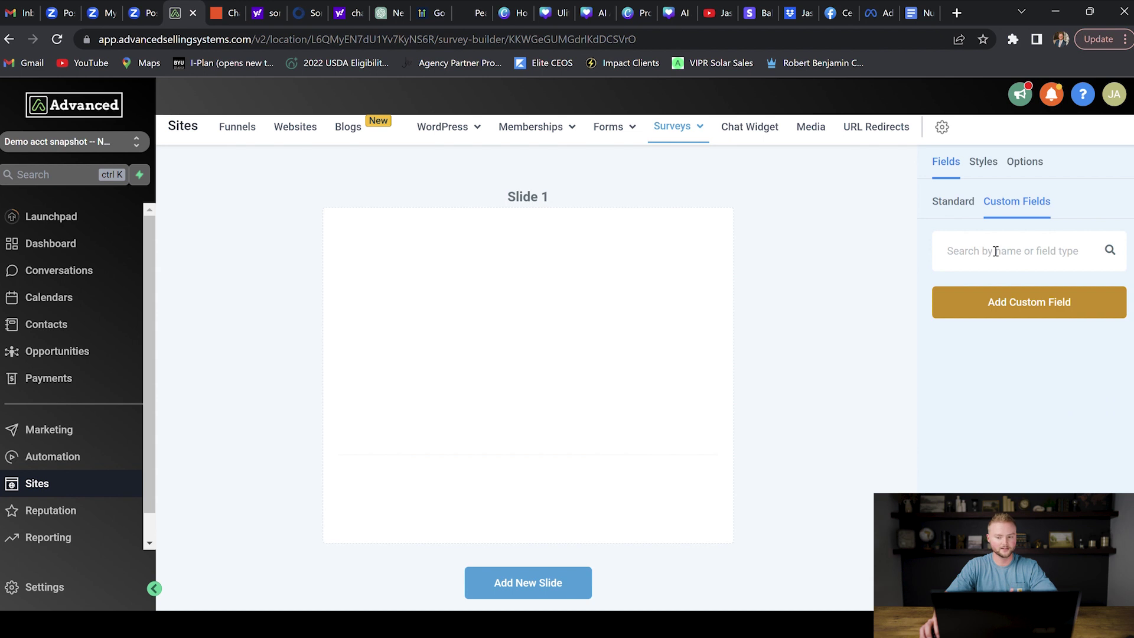
left_click(960, 208)
scroll(654, 366, "down", 1)
left_click(549, 558)
left_click(544, 543)
Step: Place Full Name, Email and Phone fields on Slide 3
scroll(565, 431, "up", 1)
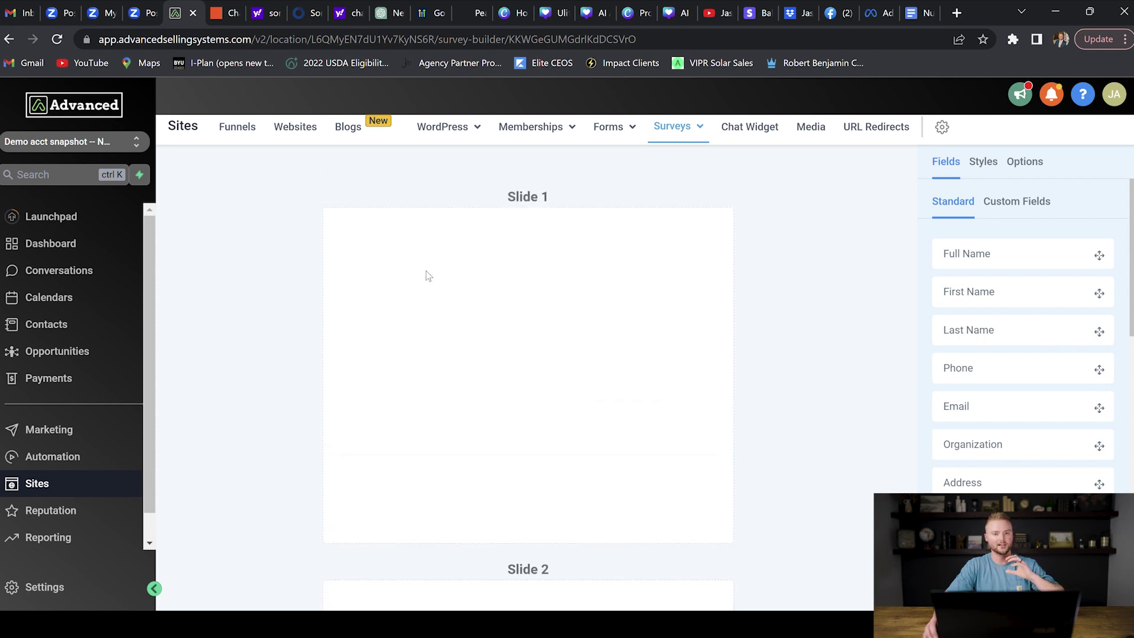
scroll(428, 270, "down", 8)
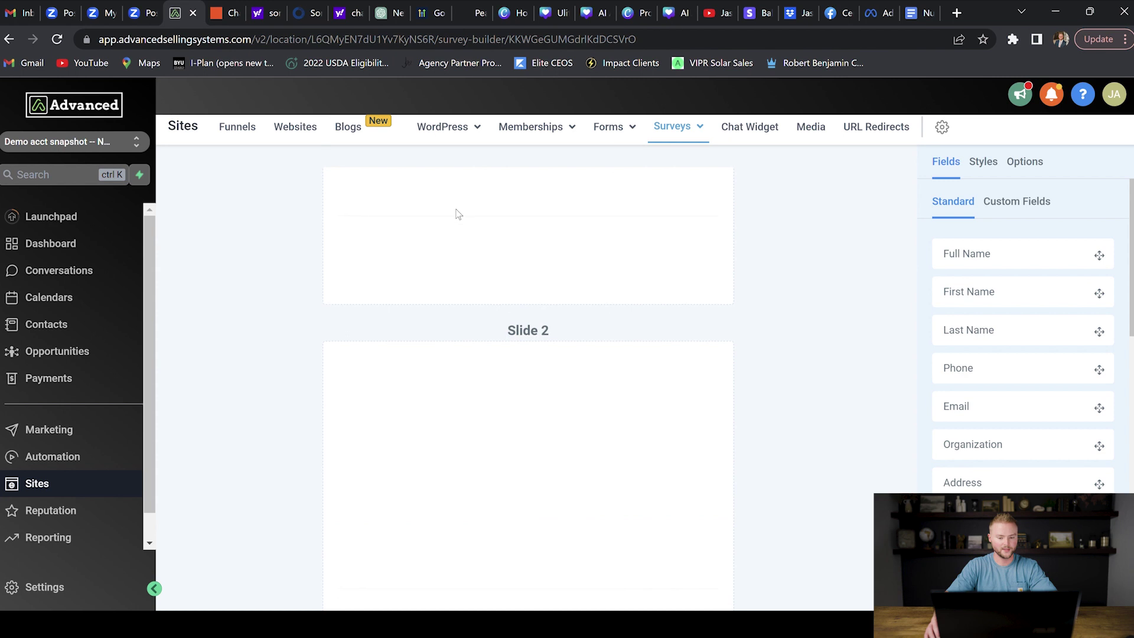
scroll(467, 215, "down", 4)
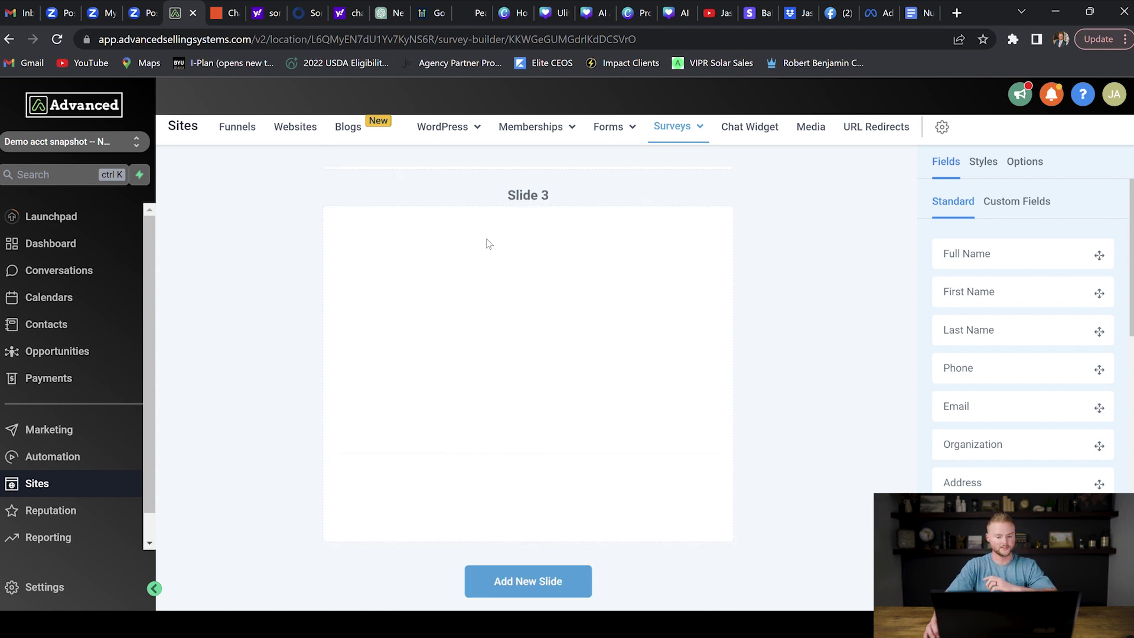
scroll(481, 298, "up", 1)
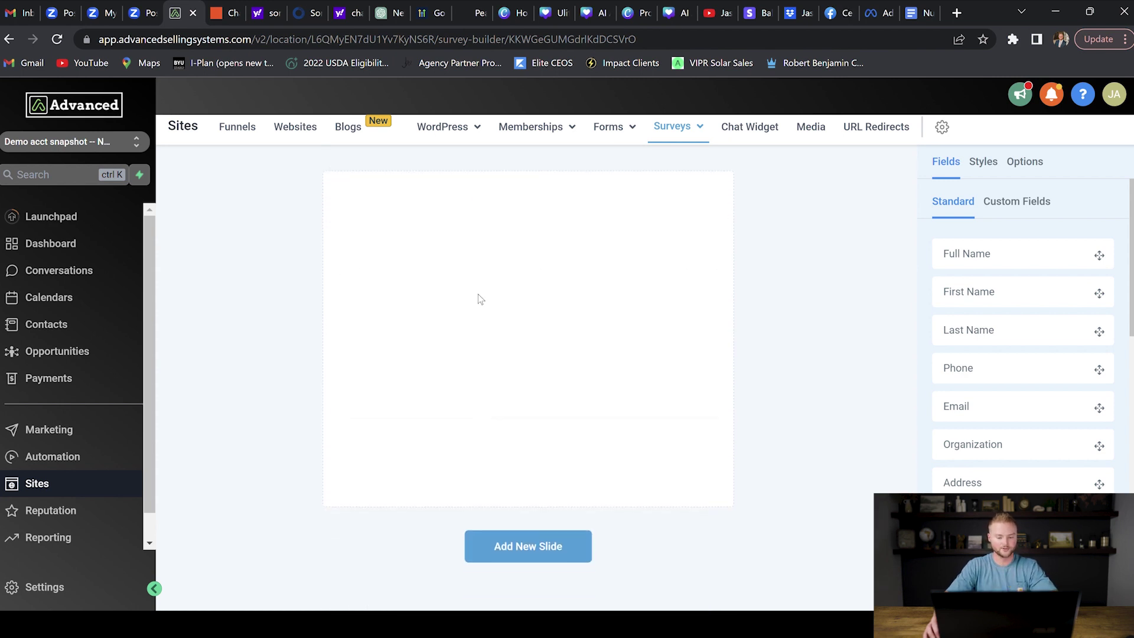
left_click_drag(1005, 256, 534, 301)
left_click_drag(986, 406, 491, 370)
left_click_drag(970, 383, 435, 435)
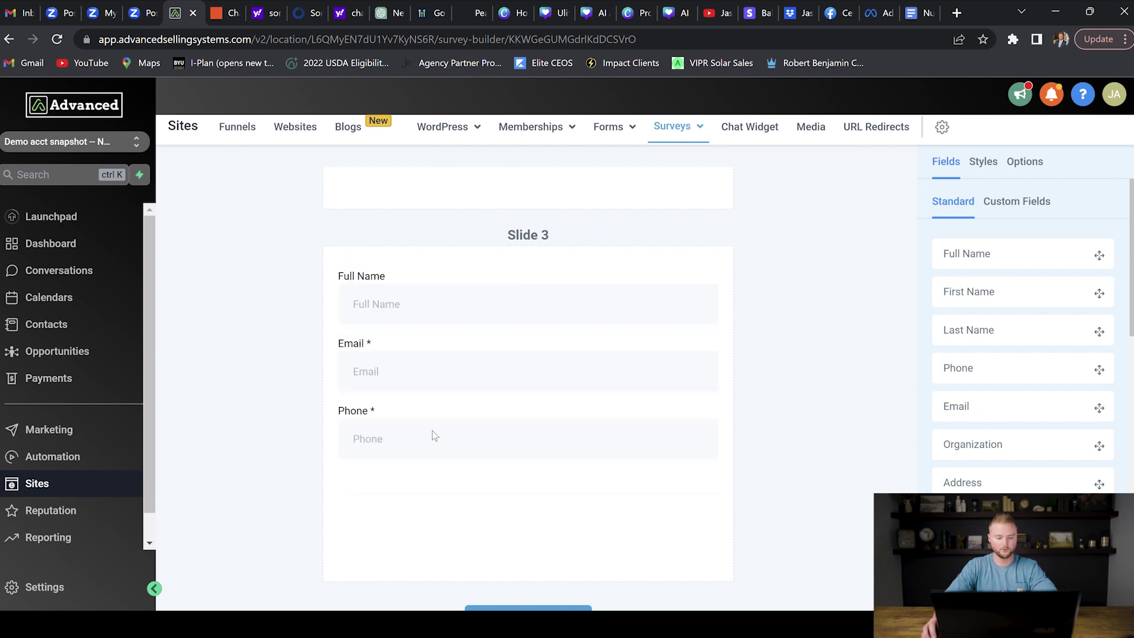
scroll(1012, 411, "down", 6)
scroll(1012, 411, "down", 1)
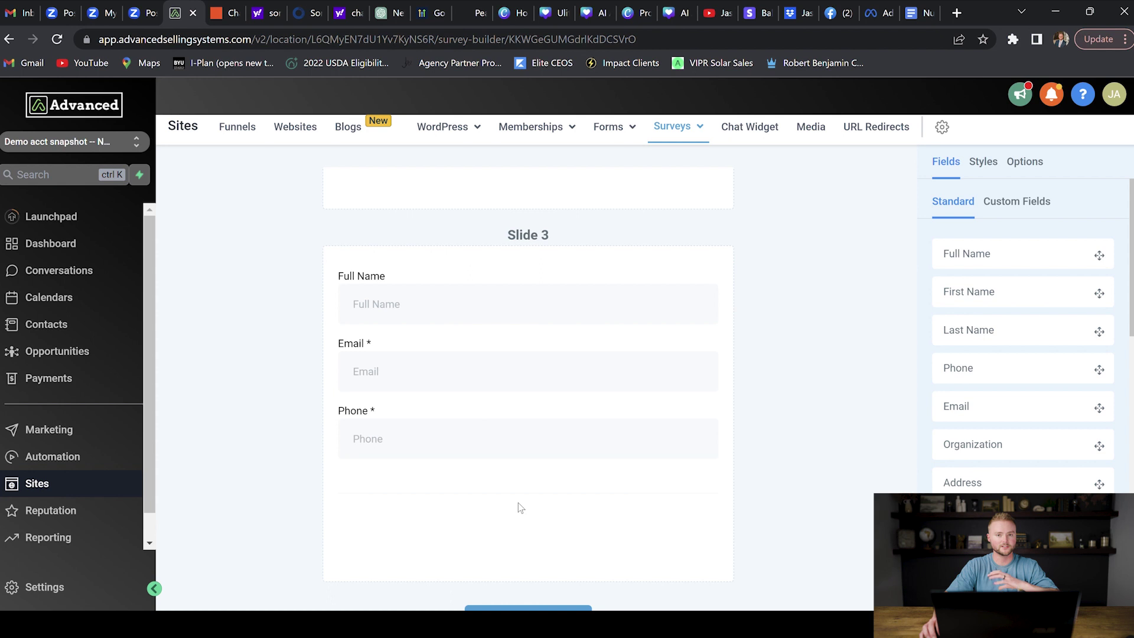
scroll(719, 429, "up", 12)
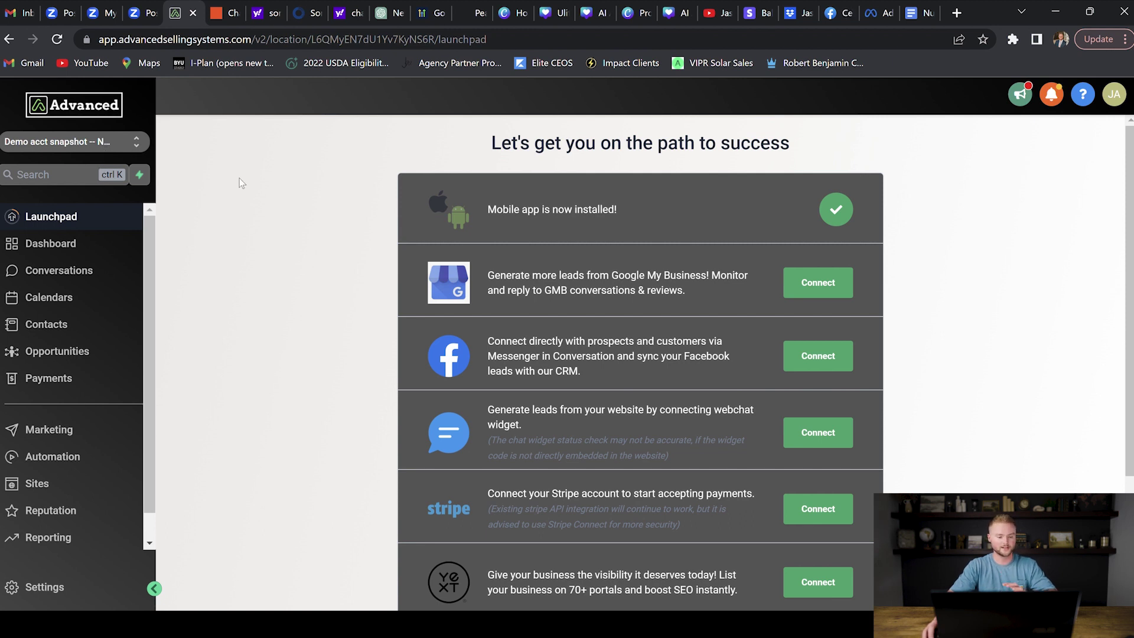
Step: Switch to the agency view and open Settings > Snapshot to list the seven snapshots
left_click(122, 143)
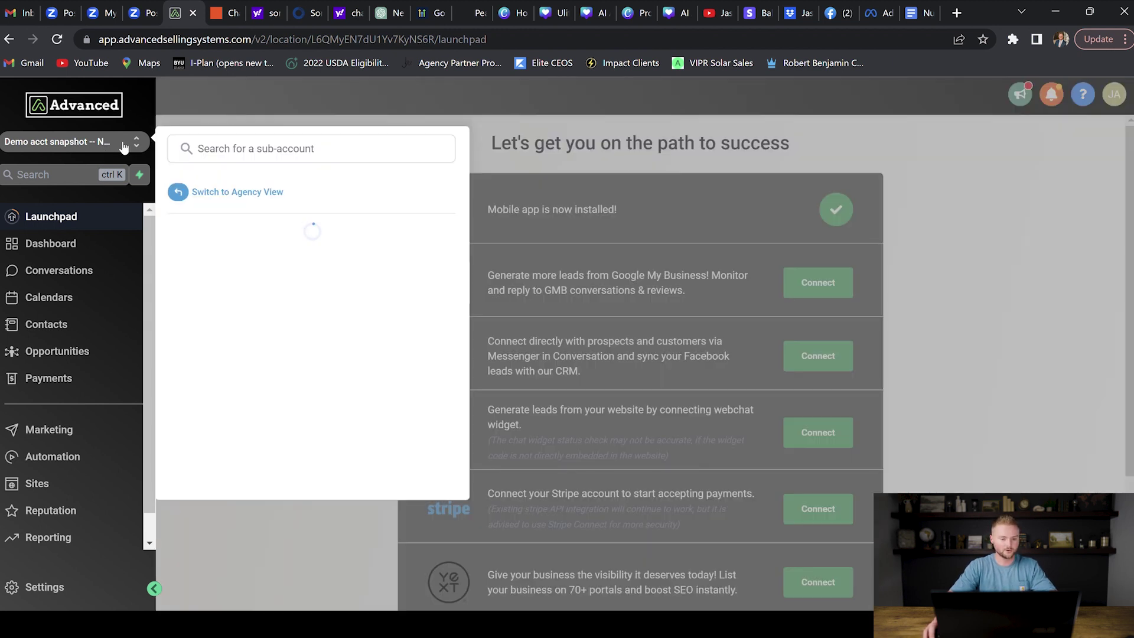
left_click(256, 194)
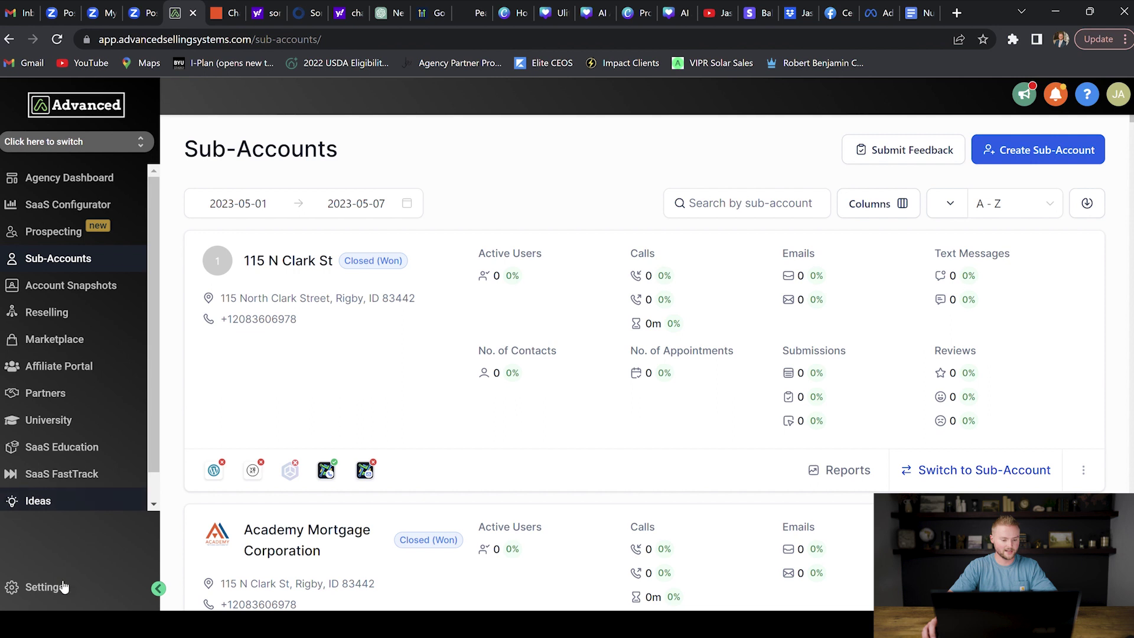
left_click(45, 587)
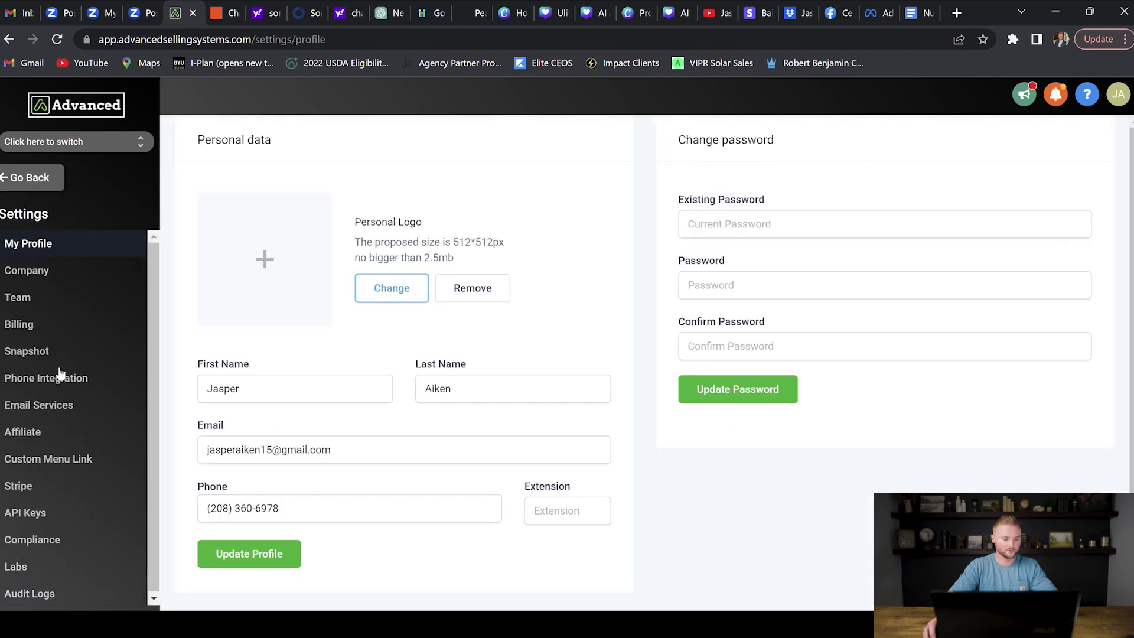
left_click(55, 352)
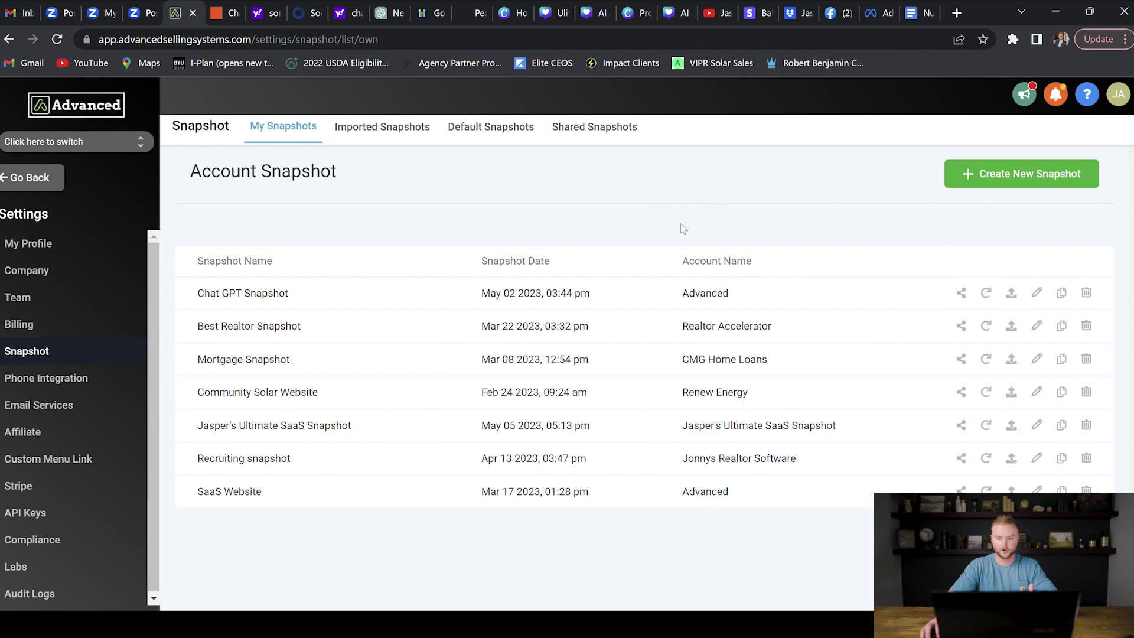
Step: Create and save a snapshot named 'Realtor snapshot' from the Demo acct snapshot account
left_click(1022, 176)
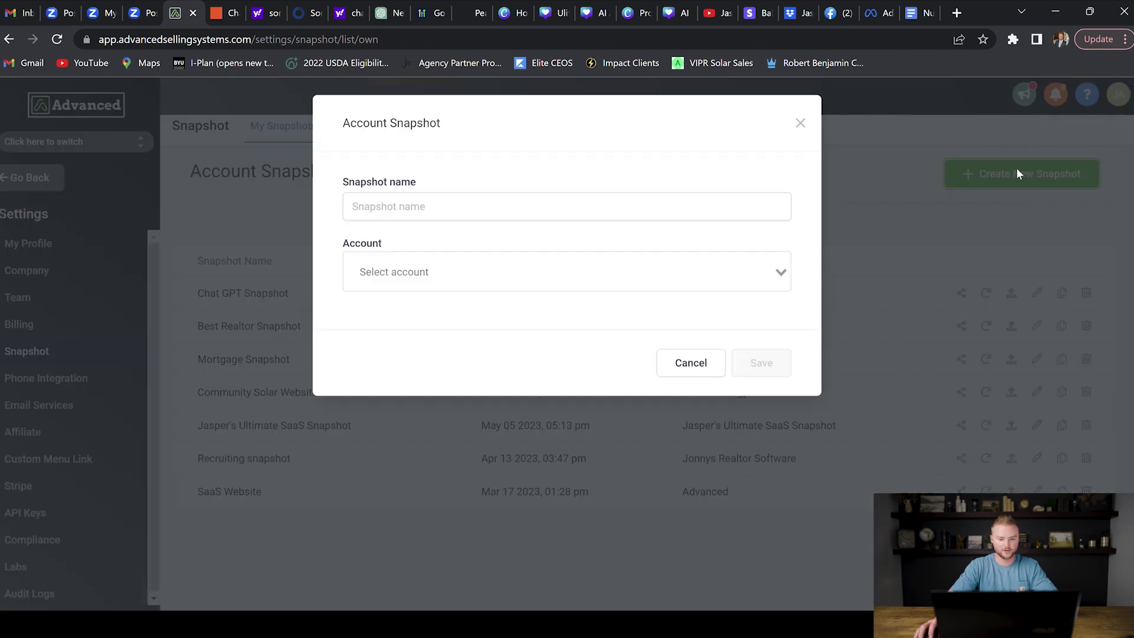
left_click(461, 213)
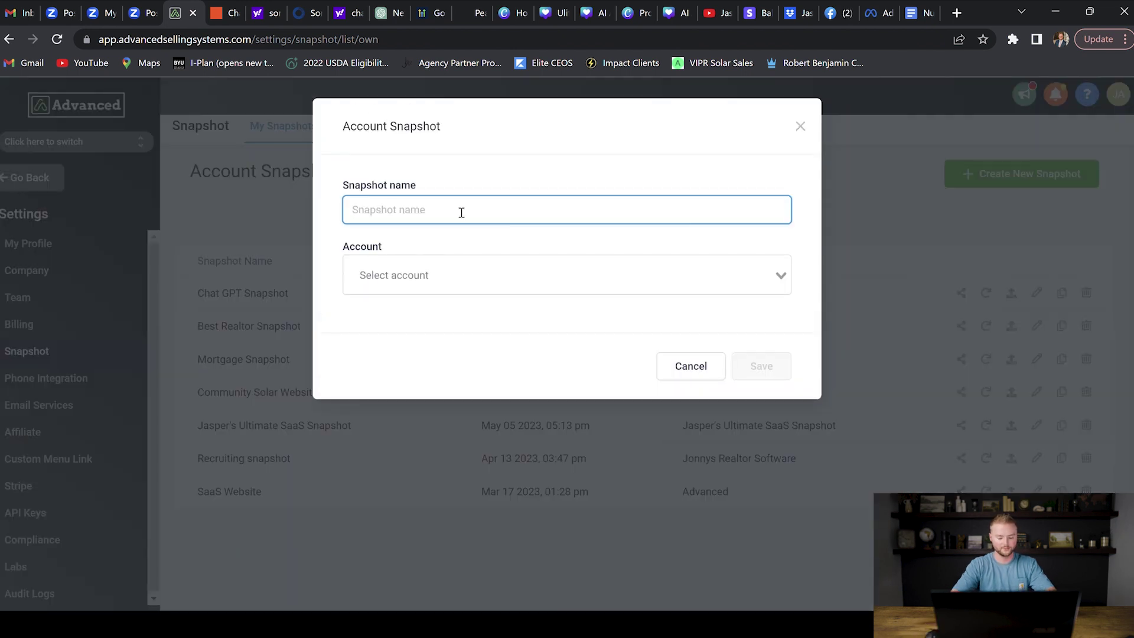
type("Realtor snapshot")
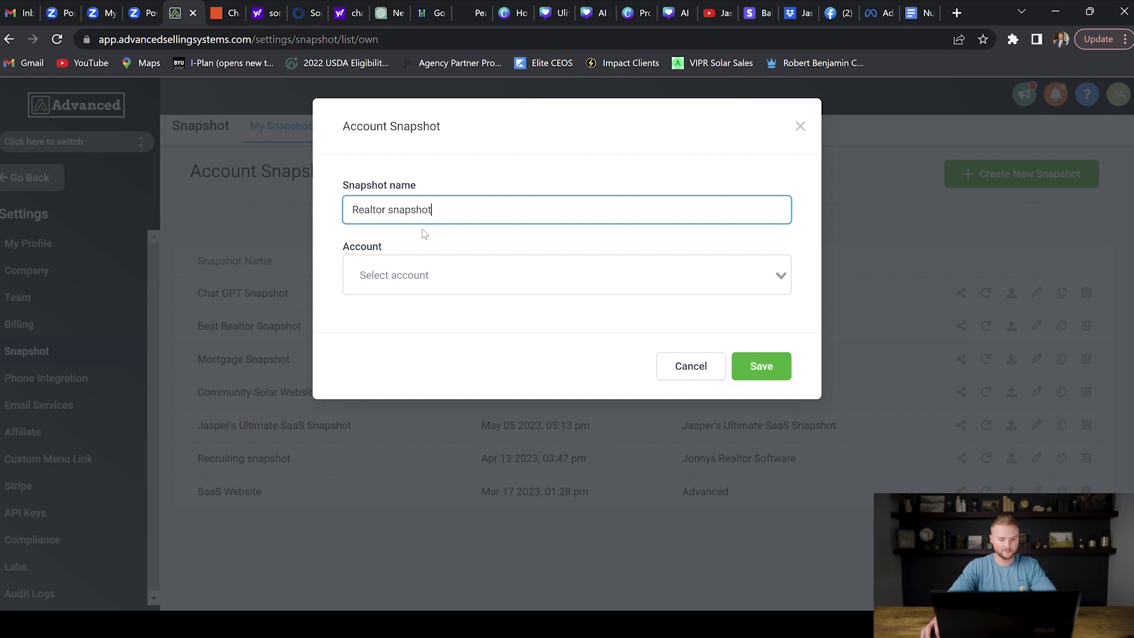
left_click(514, 252)
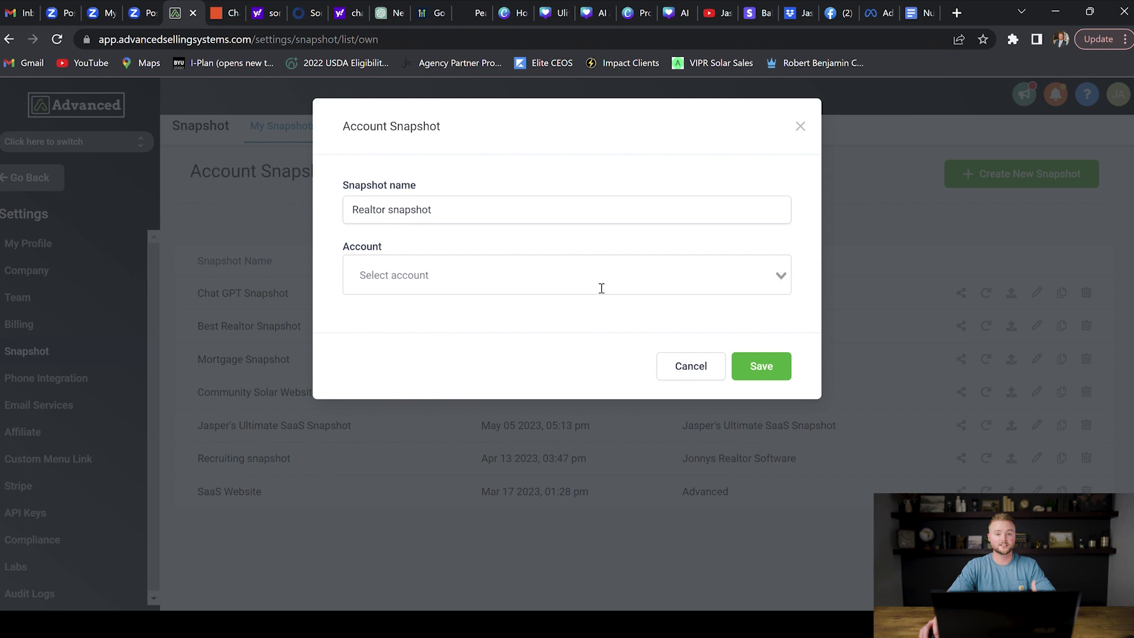
left_click(601, 288)
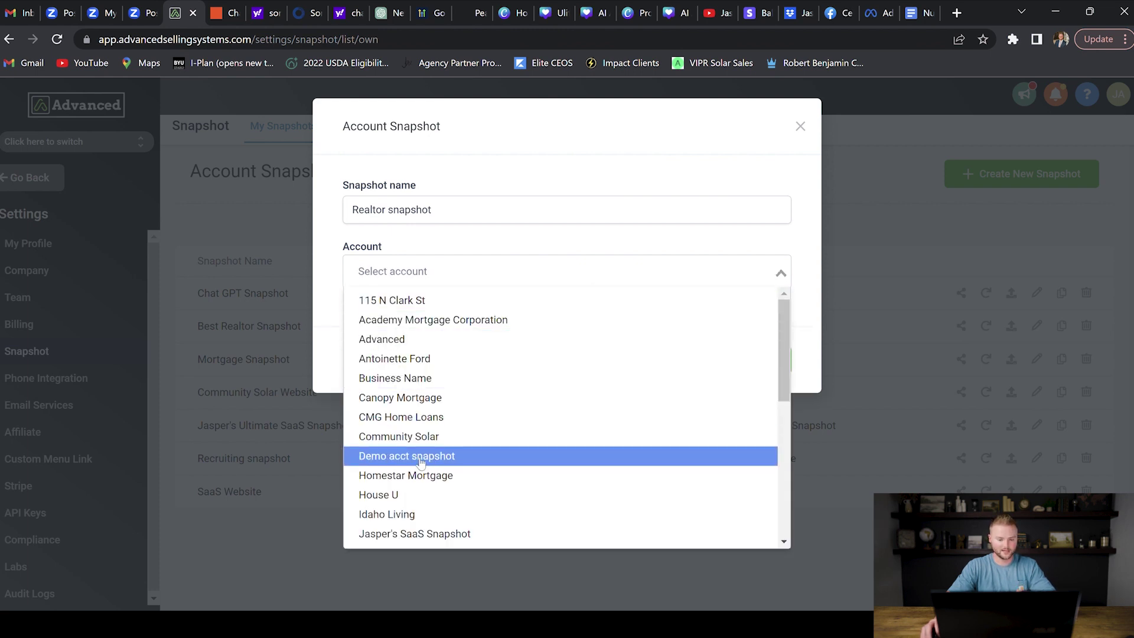
left_click(421, 459)
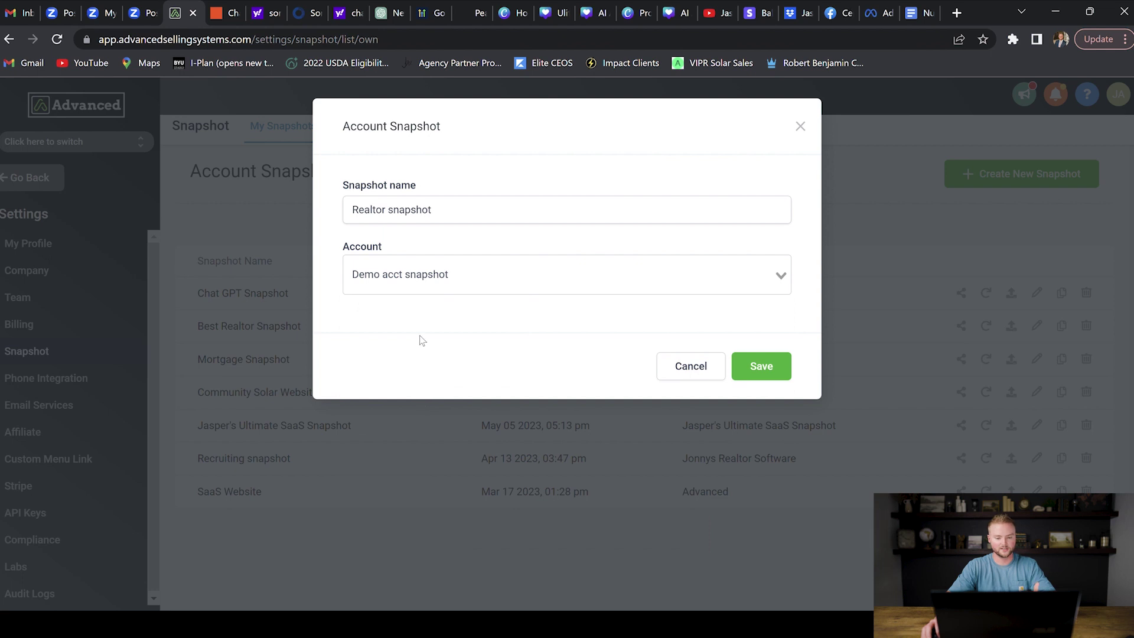
left_click(771, 366)
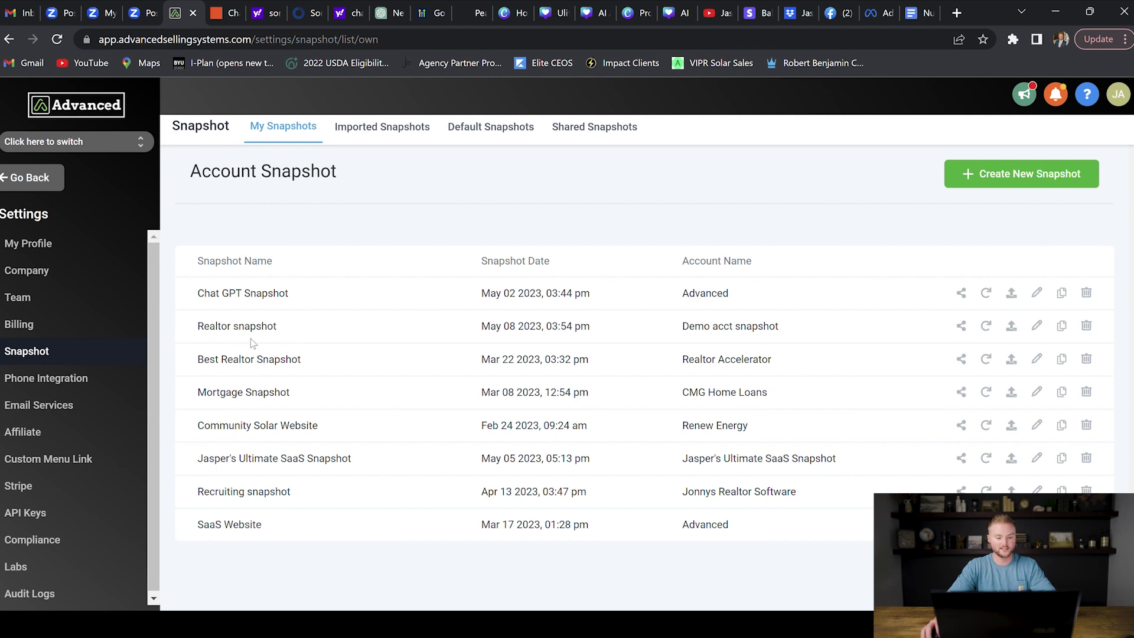
Step: Generate and copy a permanent share link for Realtor snapshot, then close the dialog
left_click(961, 326)
left_click(691, 219)
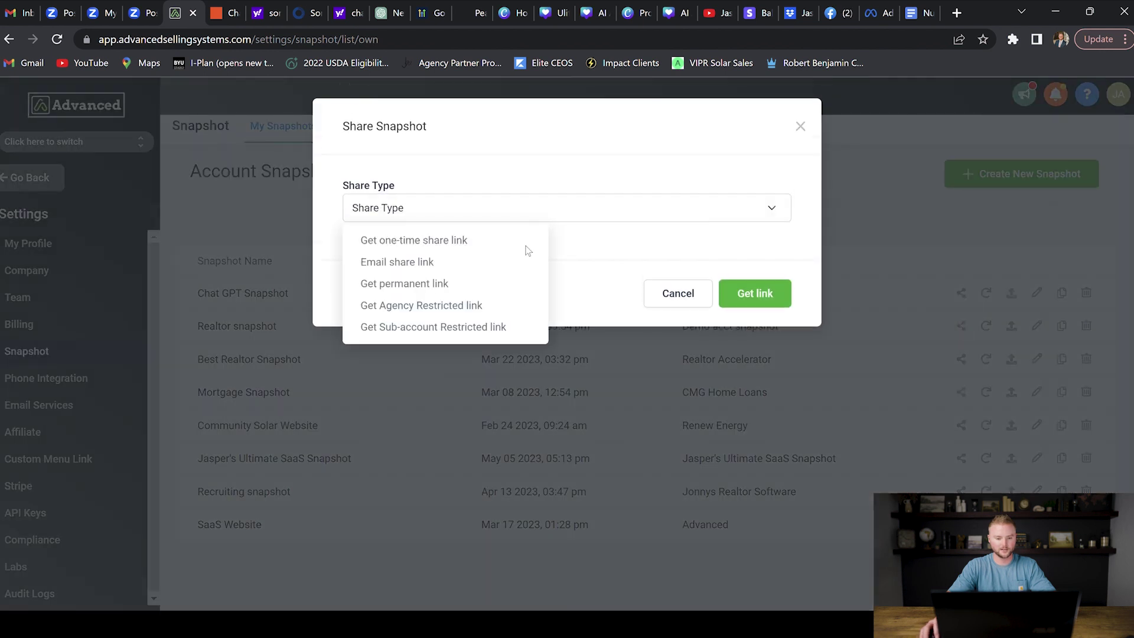
left_click(453, 283)
left_click(743, 293)
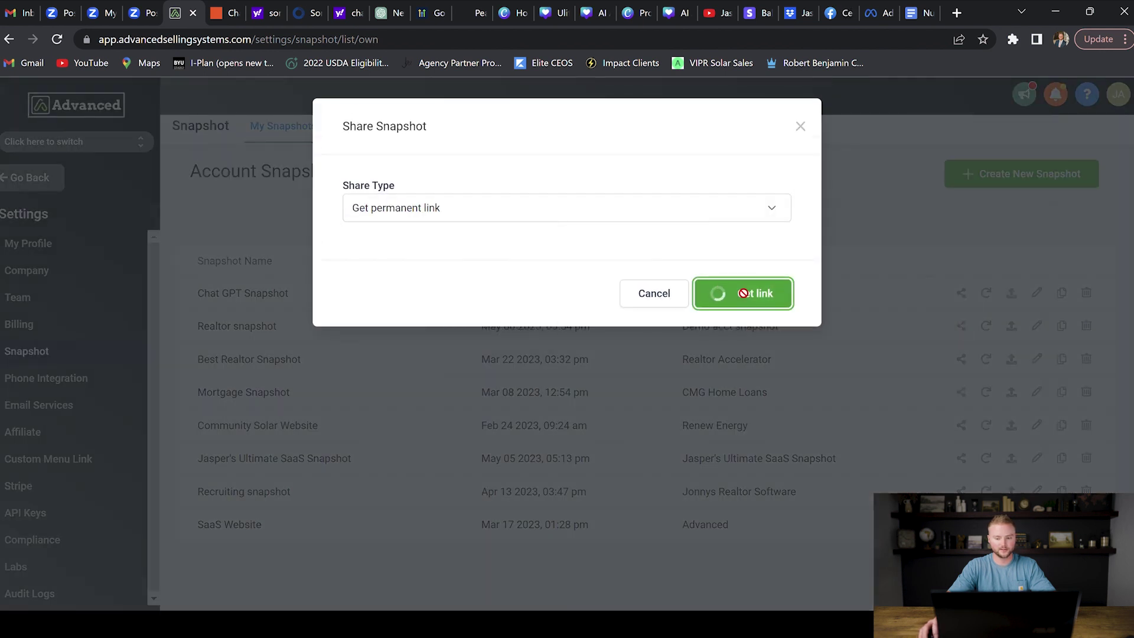
left_click(768, 186)
left_click(802, 131)
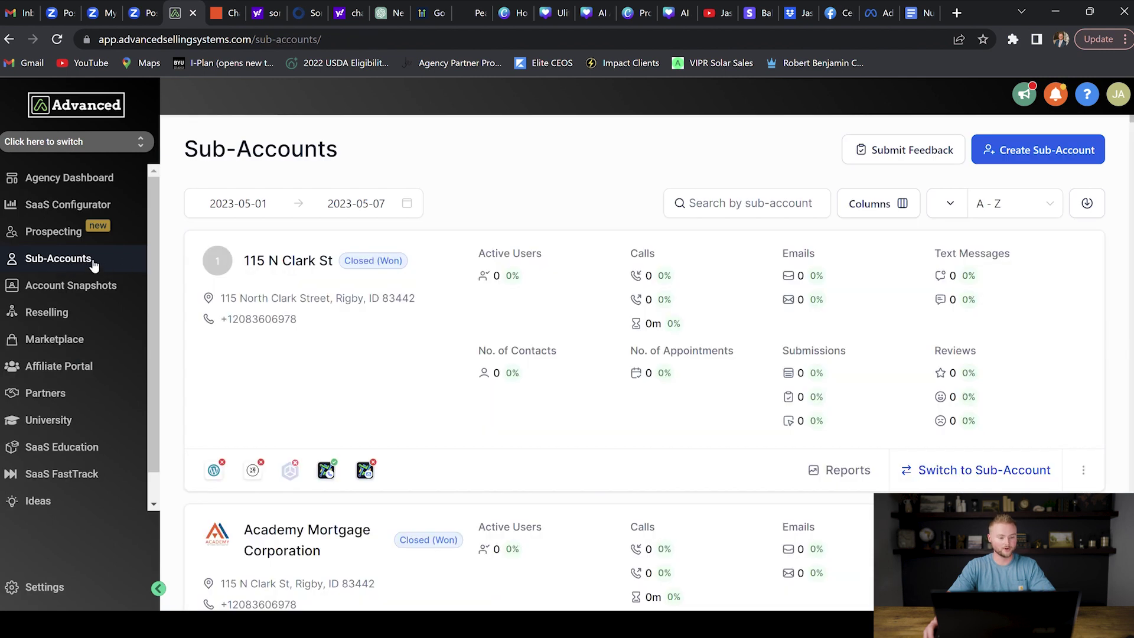
Step: Start a new SaaS sub-account and list its Own Snapshots templates, including Realtor snapshot
left_click(111, 267)
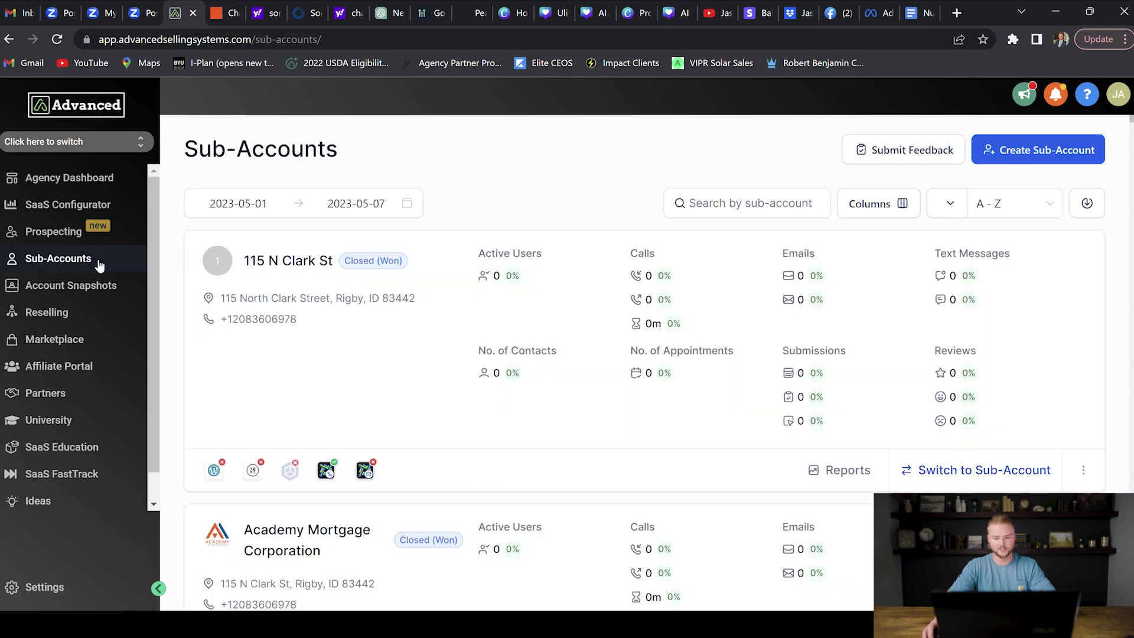
left_click(1043, 159)
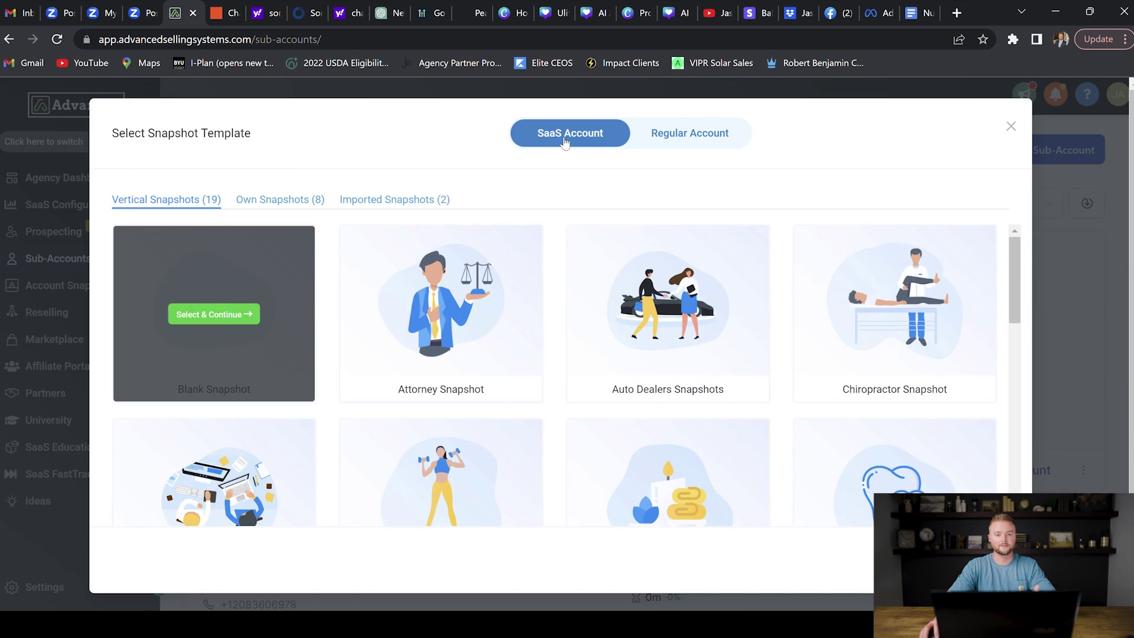
left_click(634, 136)
left_click(583, 135)
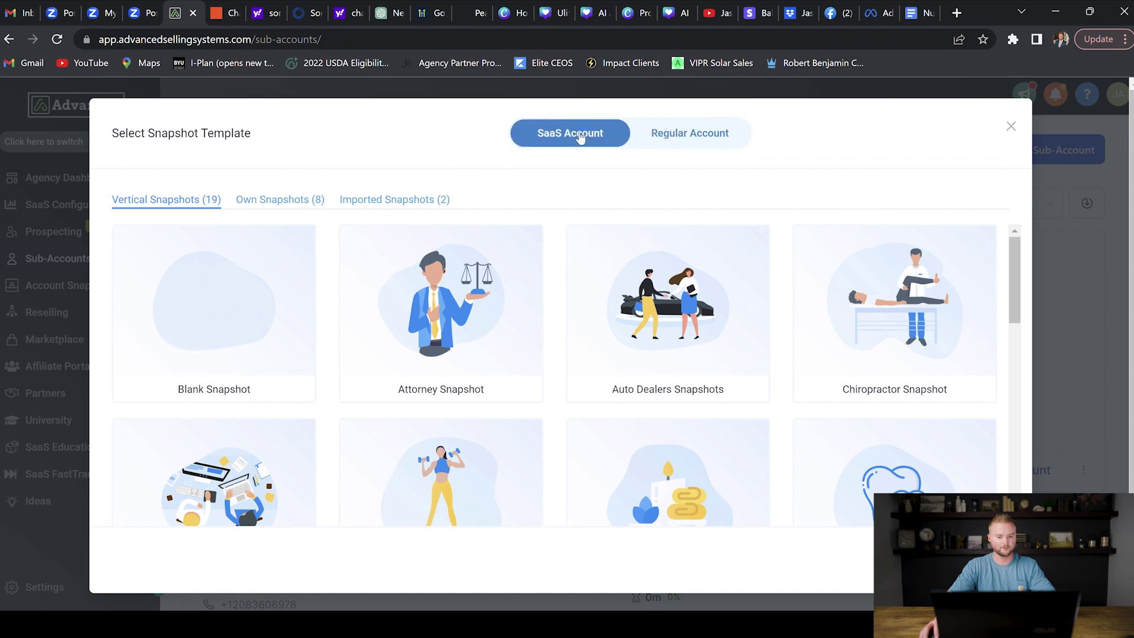
left_click(272, 201)
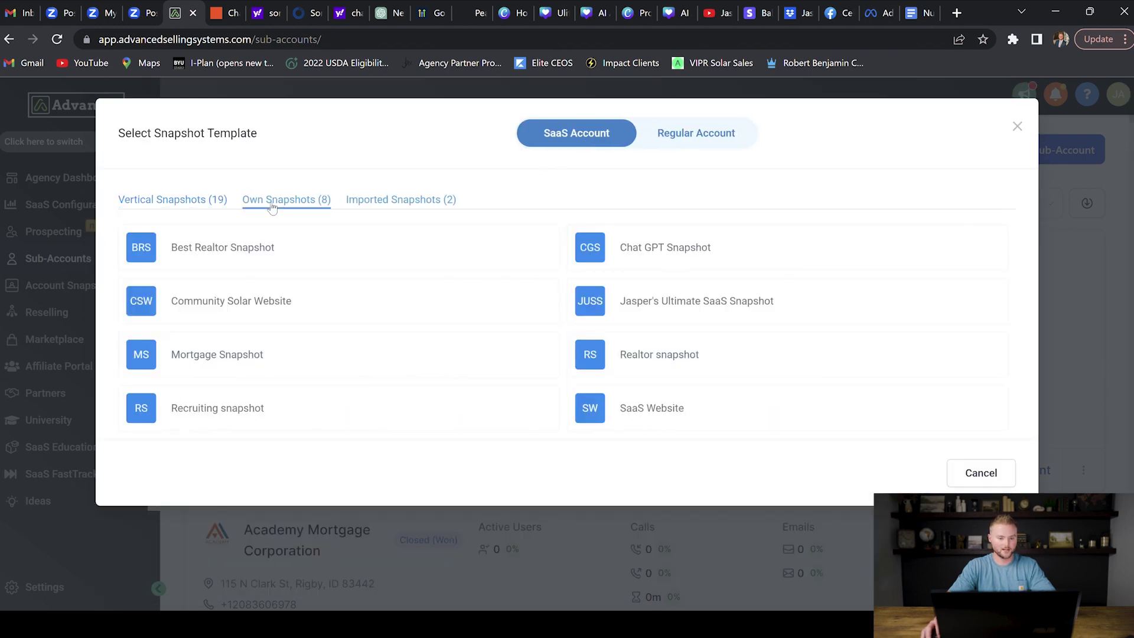
mouse_move(683, 357)
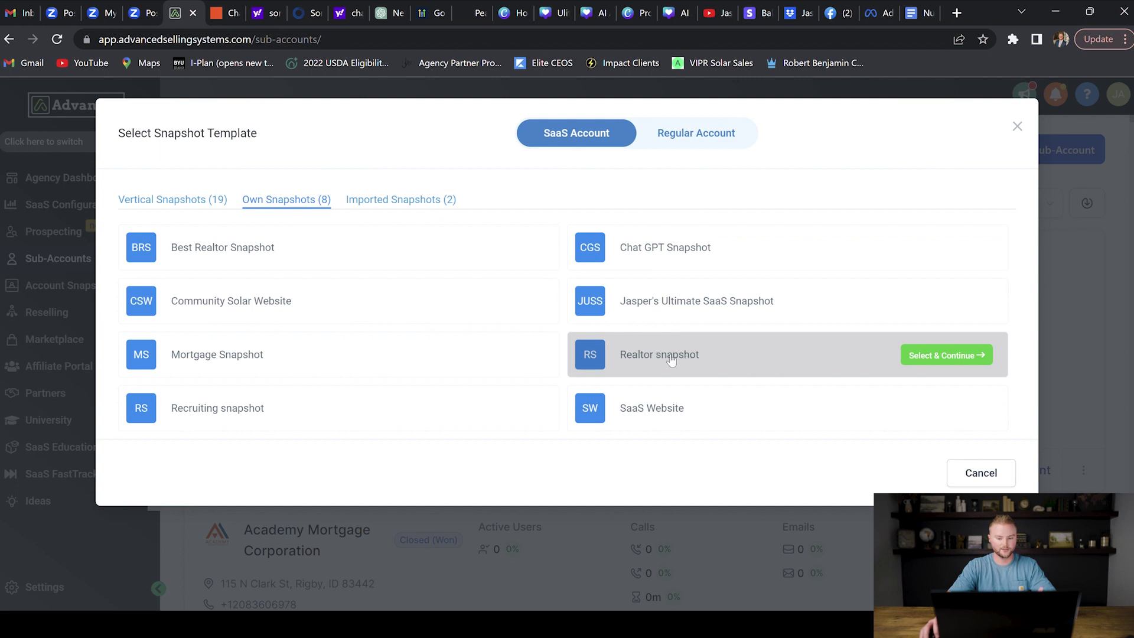